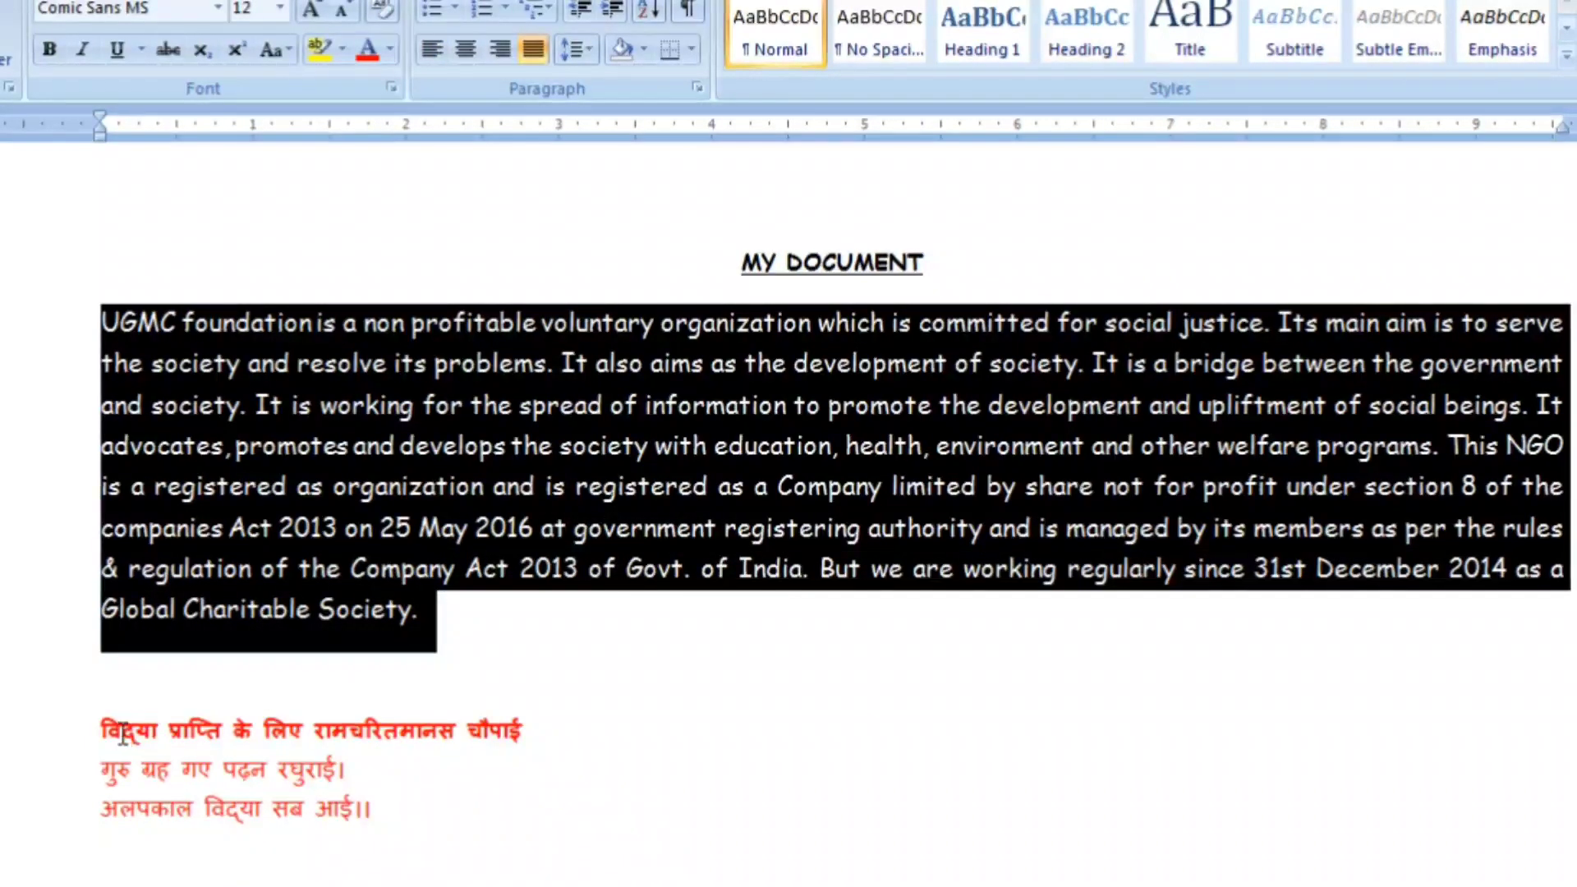
Place the cursor at the end of the UGMC foundation paragraph and start a citation with a new source.
drag(101, 728, 410, 854)
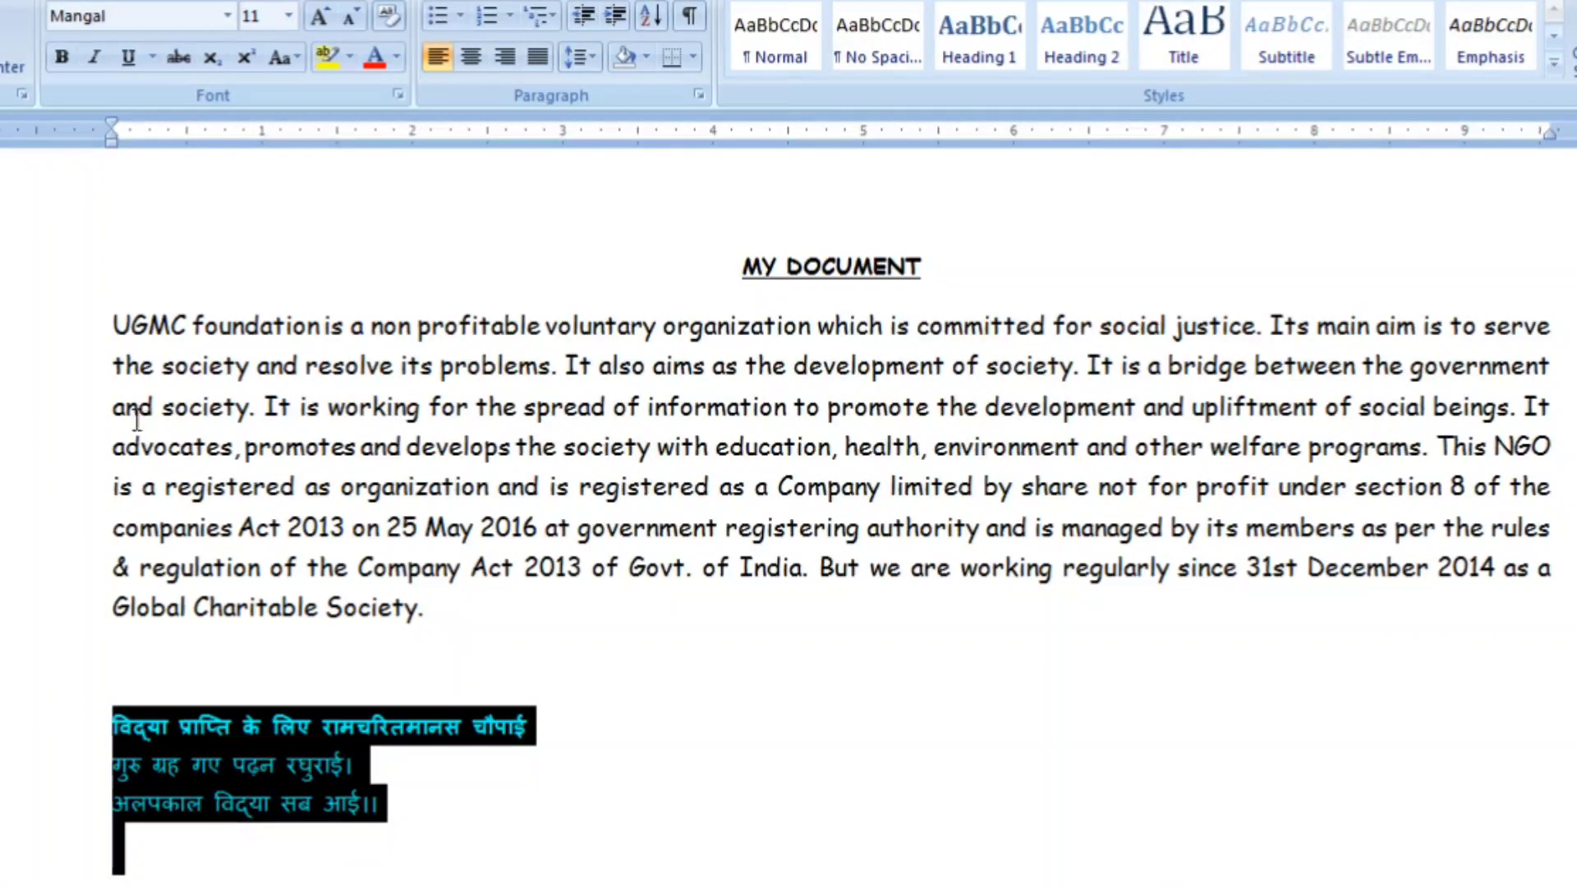
drag(112, 326, 422, 619)
click(462, 622)
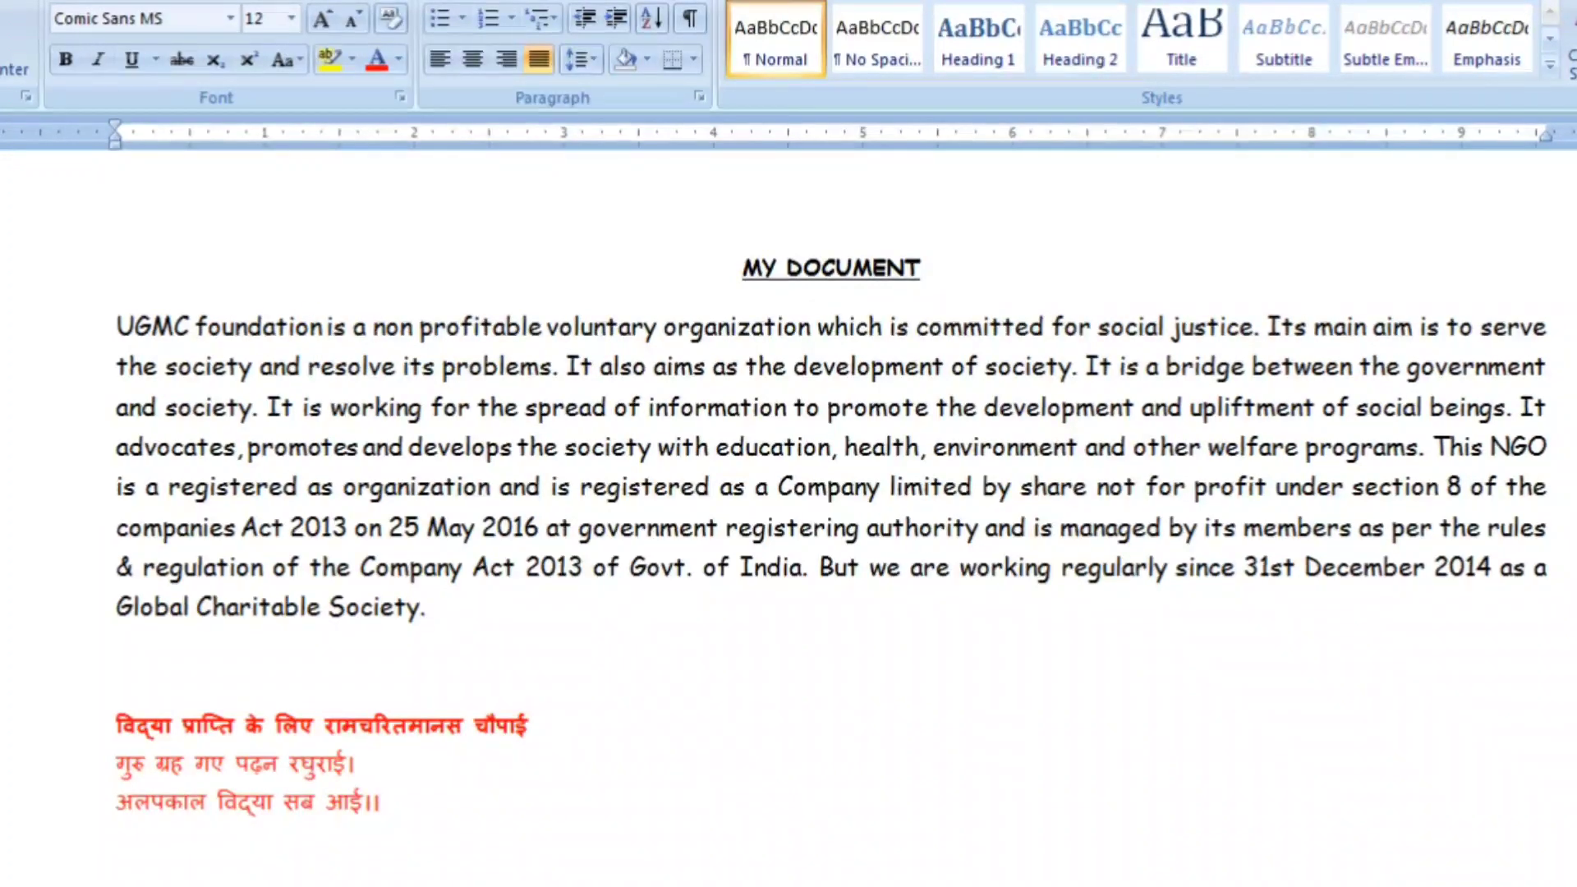
key(super+plus)
click(109, 189)
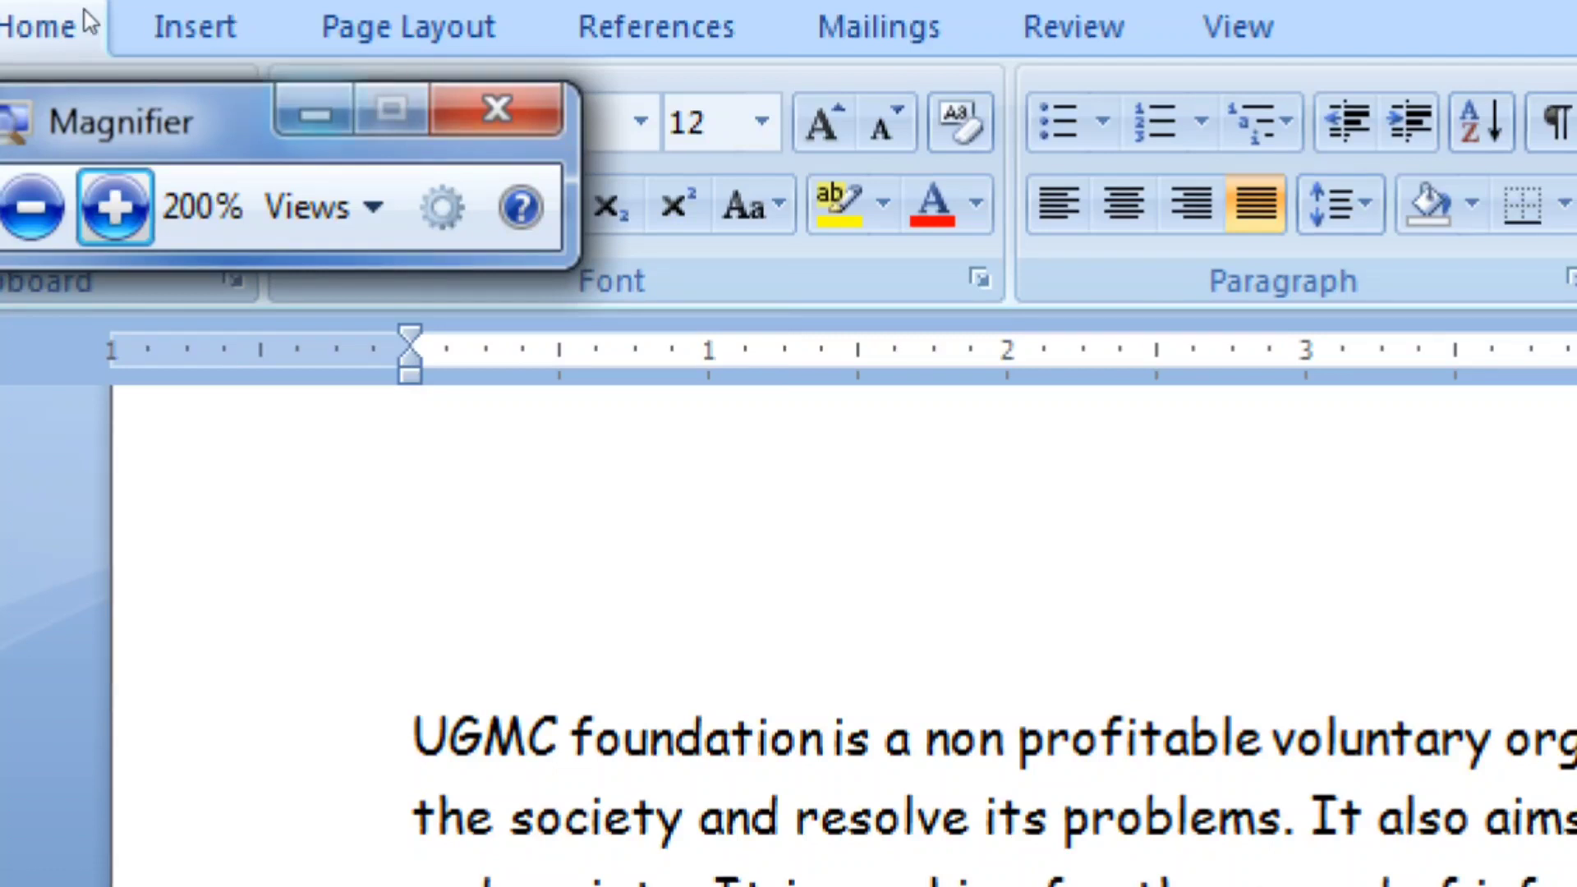
click(657, 27)
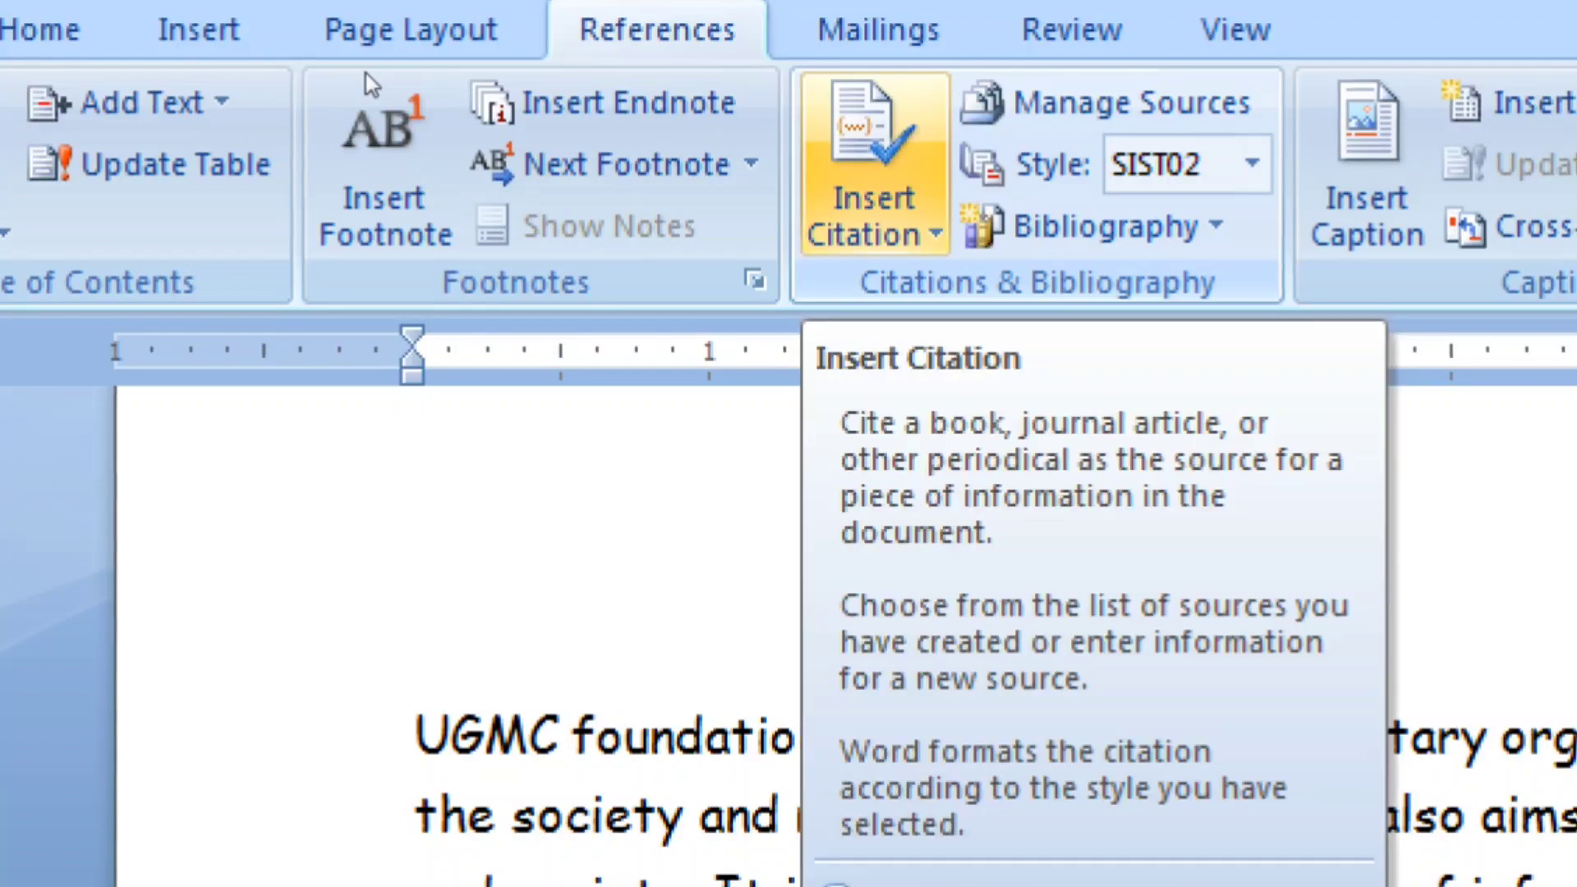
click(876, 177)
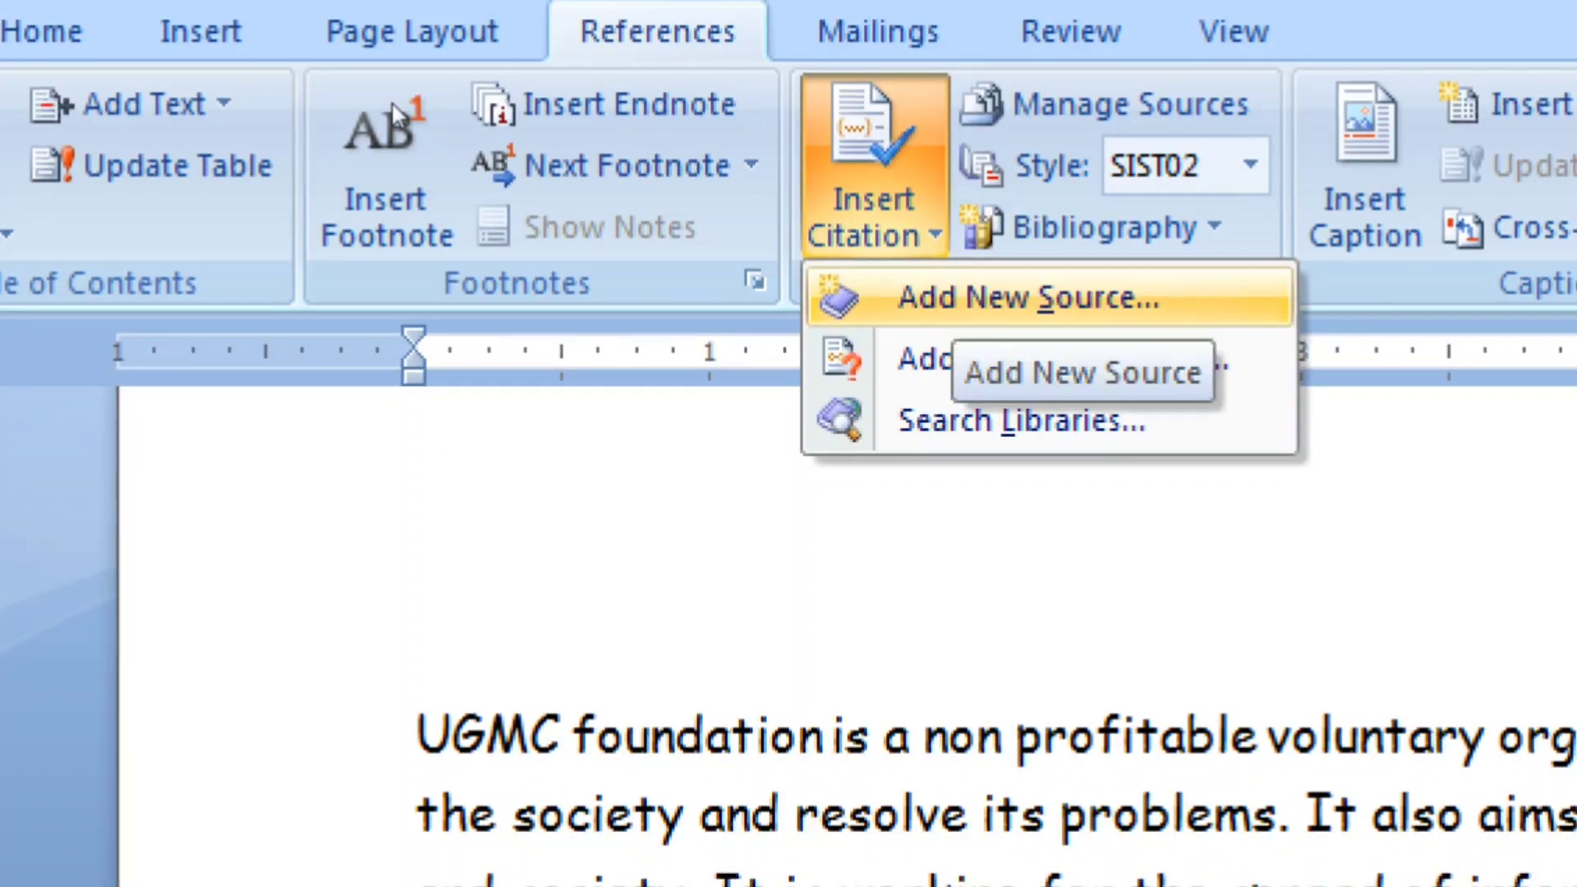
key(Return)
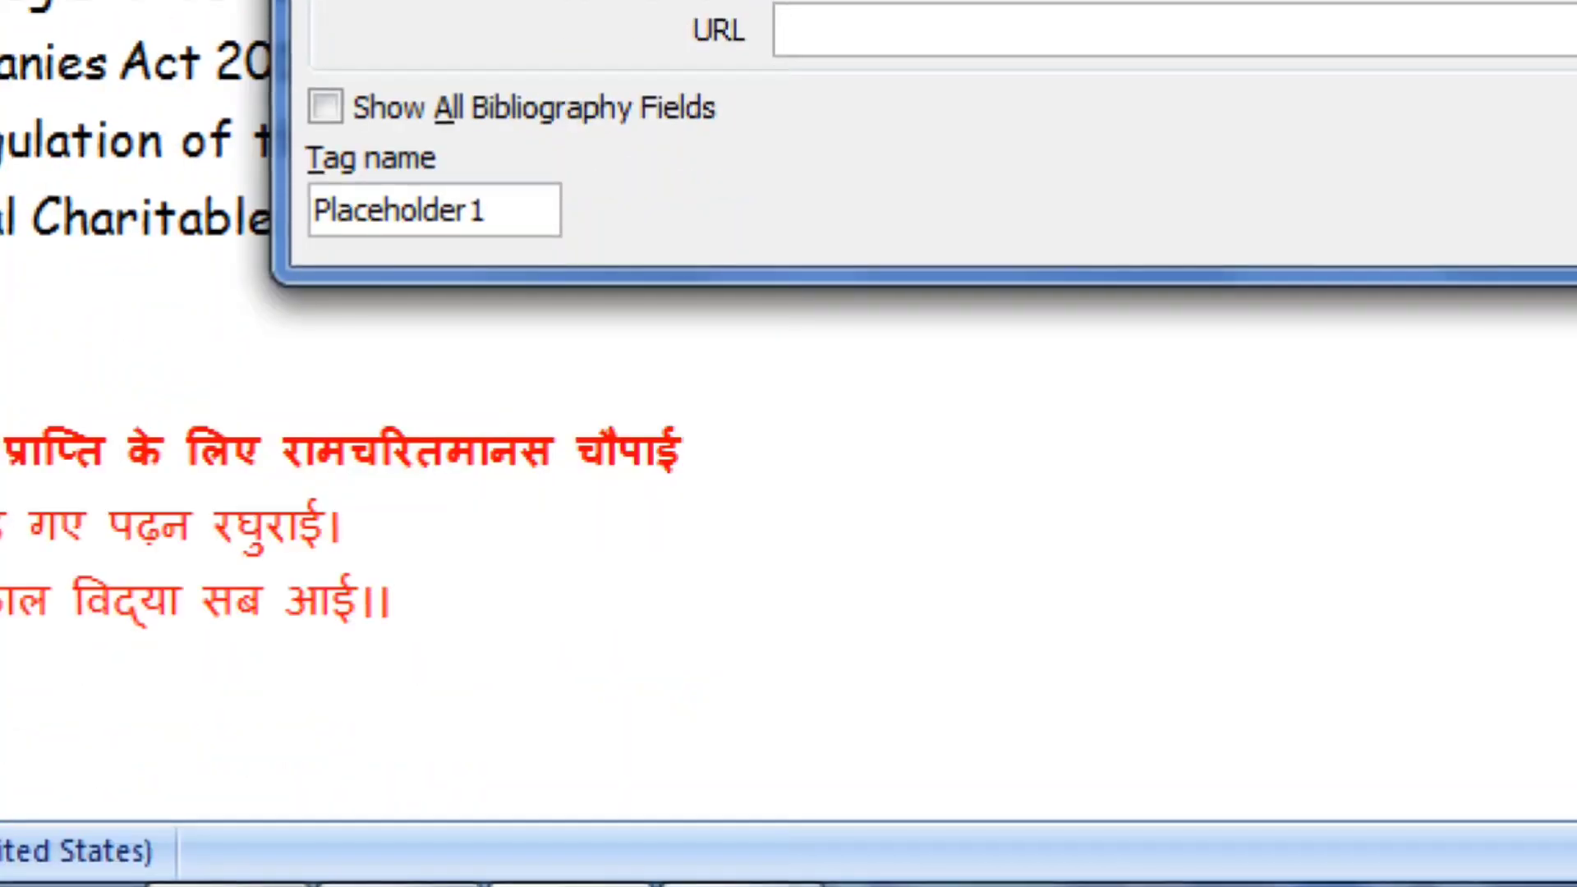
Reduce the screen magnification until the whole Create Source dialog fits and reposition the dialog over the English paragraph.
mouse_move(741, 885)
click(429, 805)
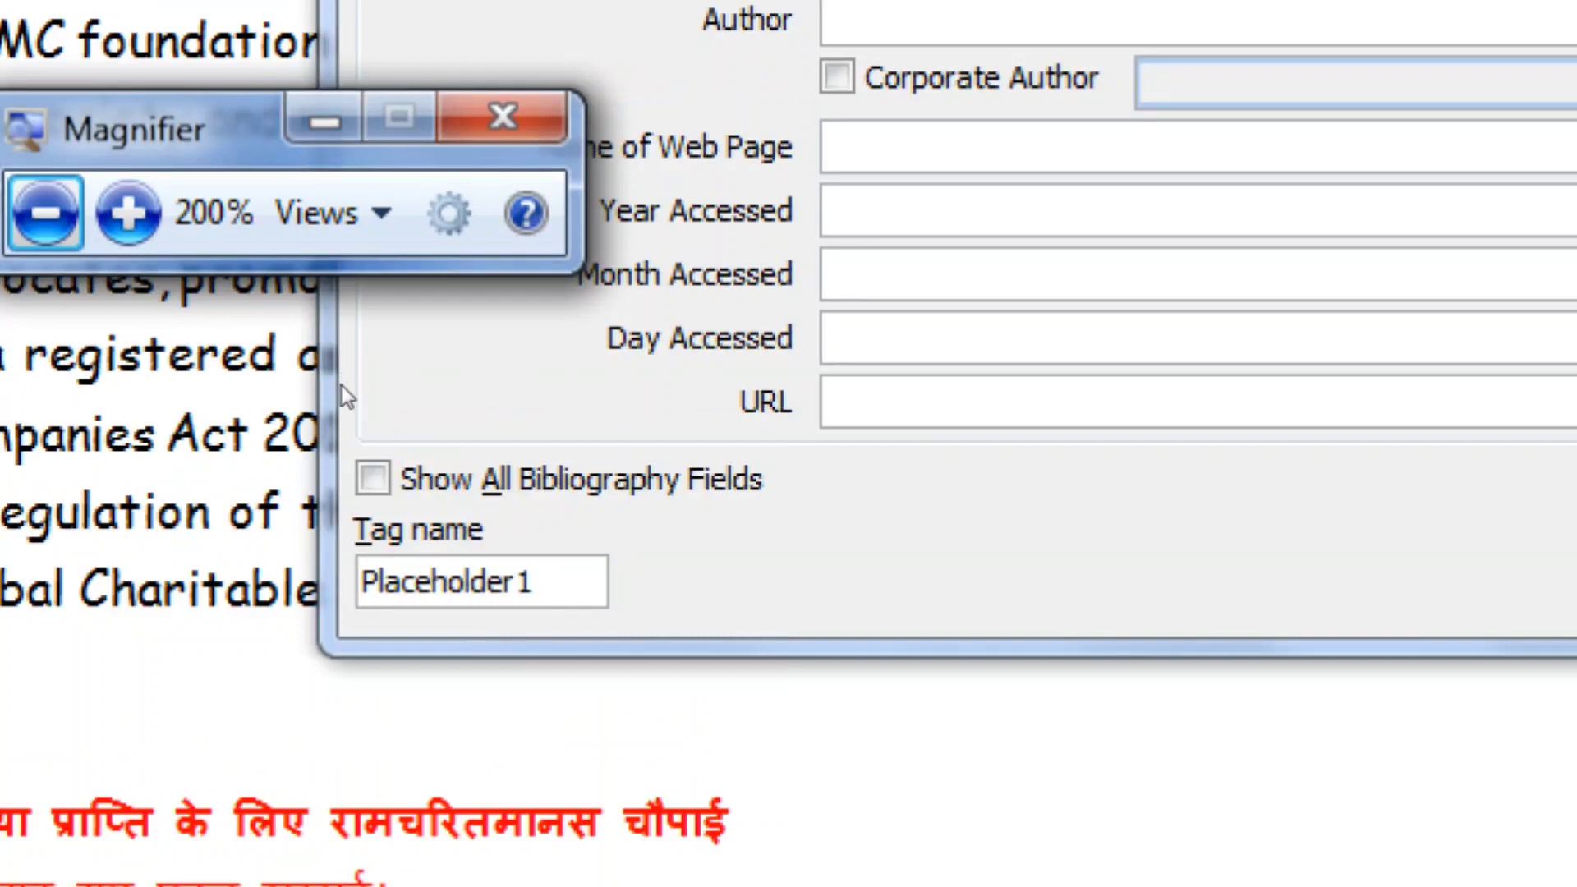
click(45, 213)
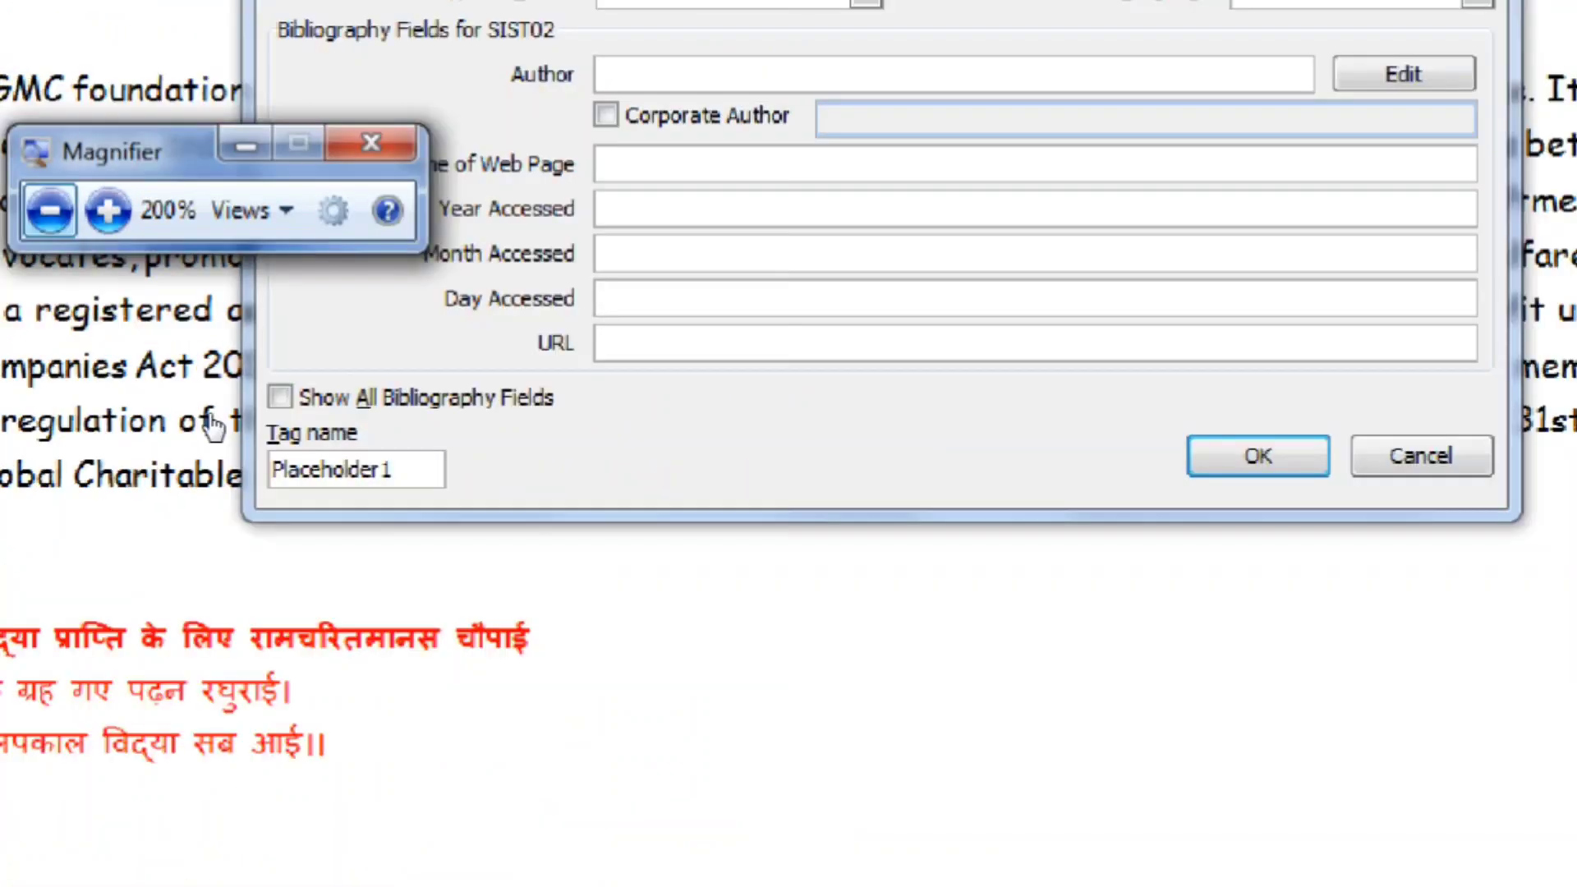
click(322, 375)
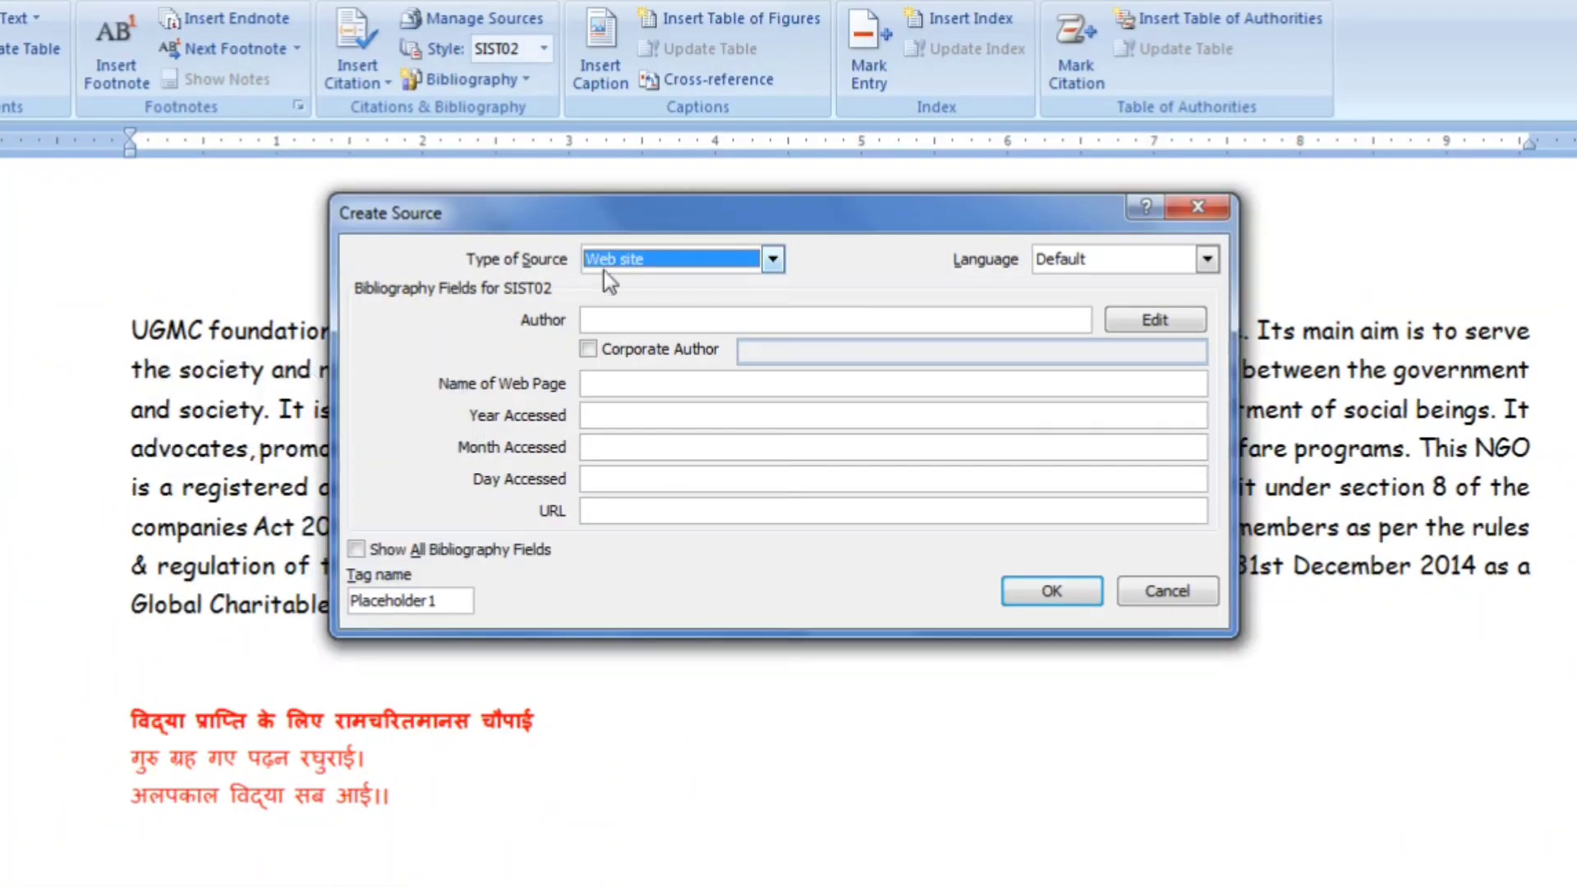
drag(638, 219, 1035, 723)
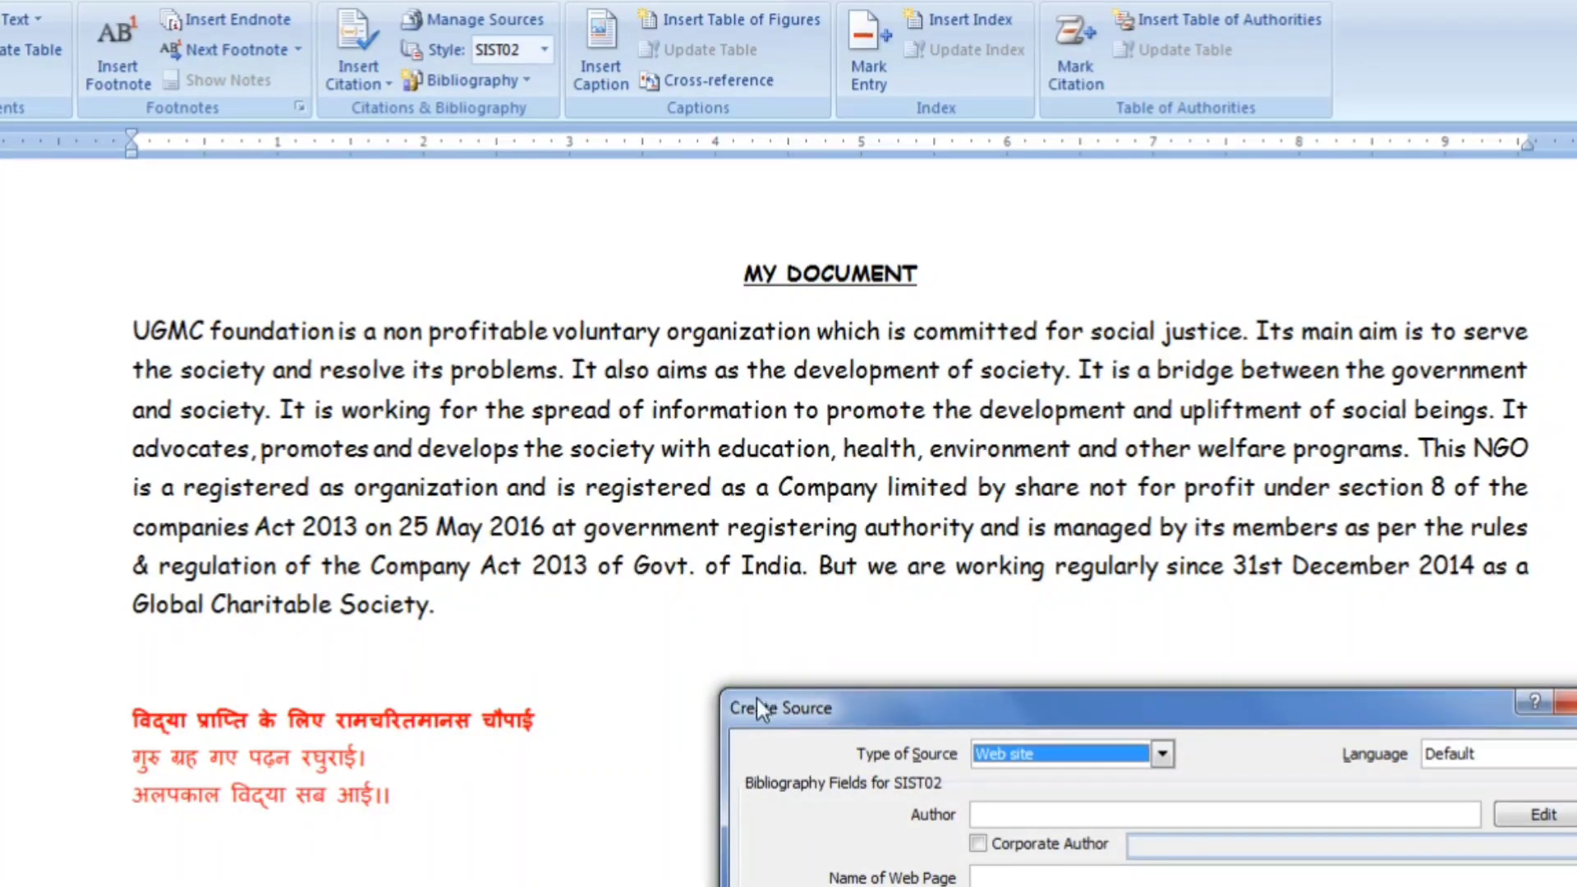
drag(757, 713, 216, 213)
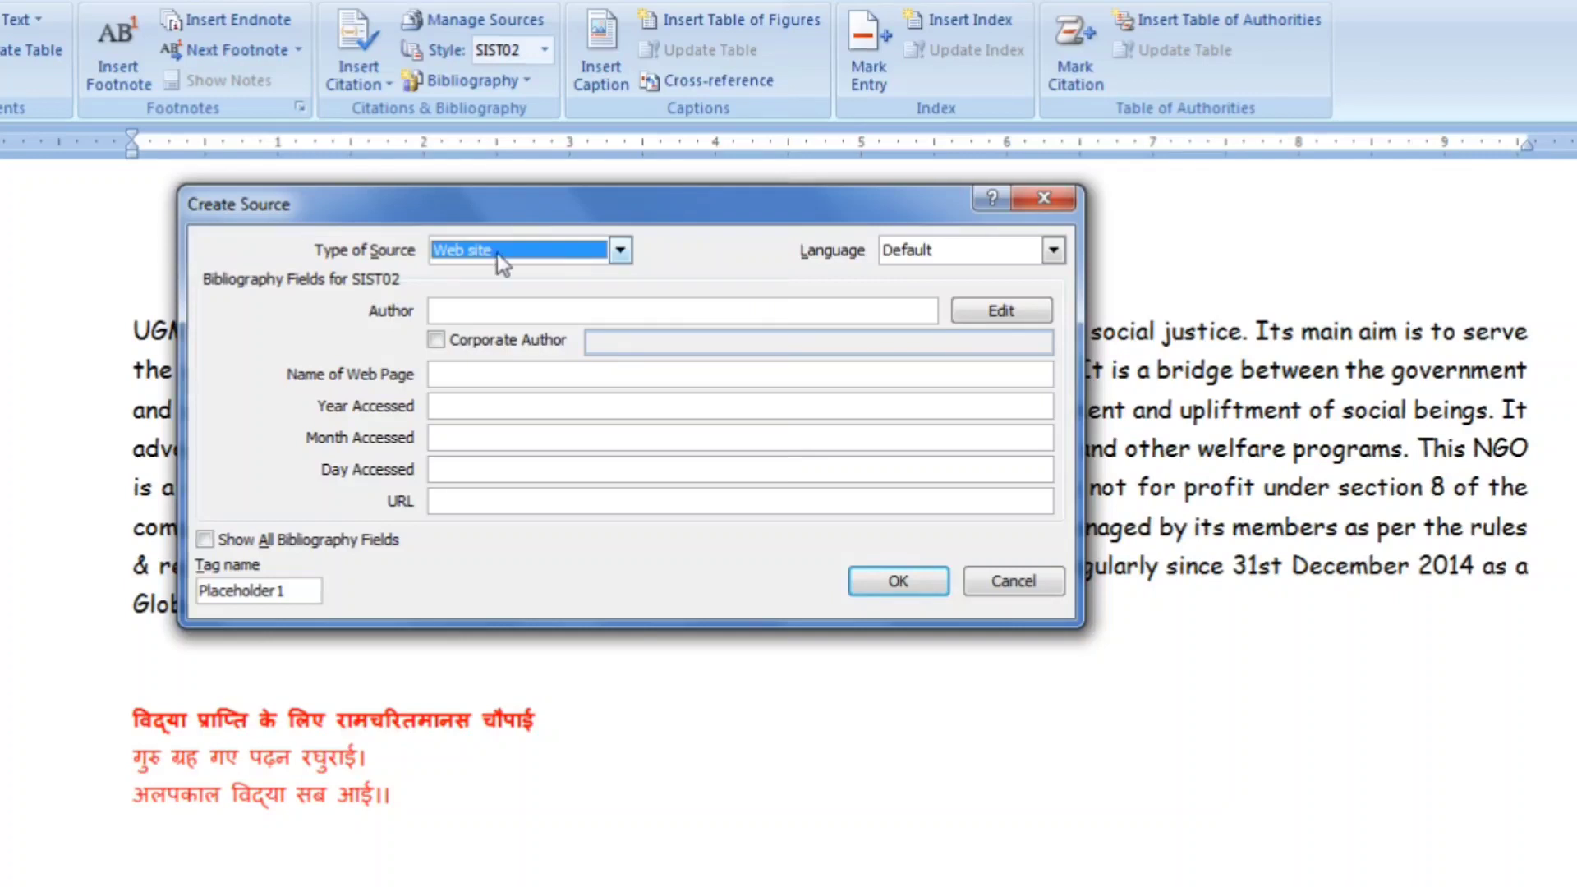
Review the available source types and choose Web site for the new source.
click(619, 252)
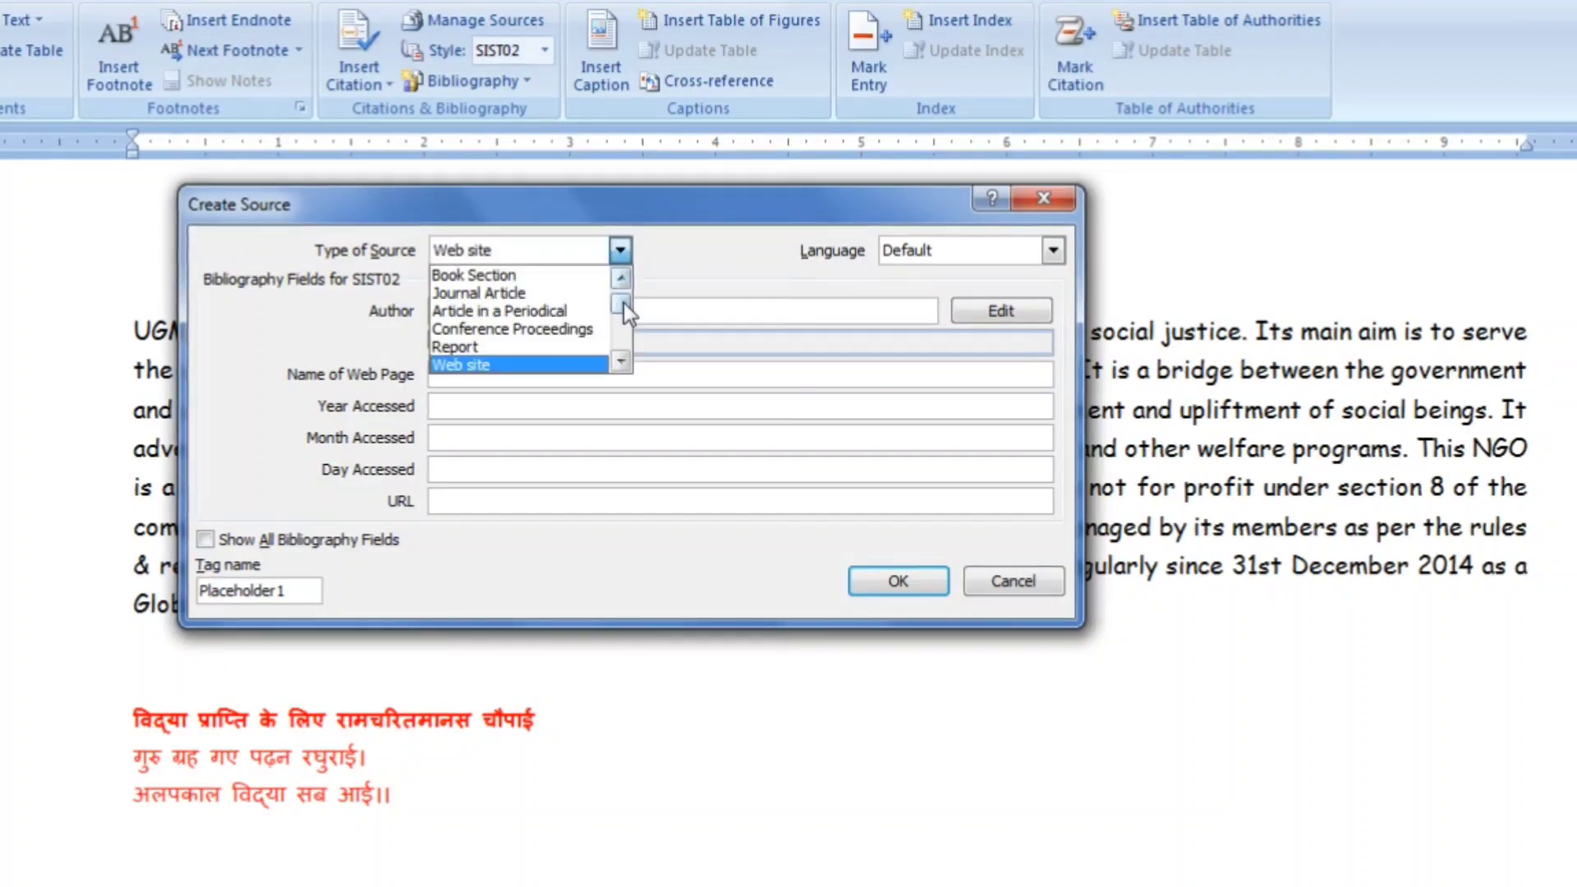
scroll(623, 303, up, 1)
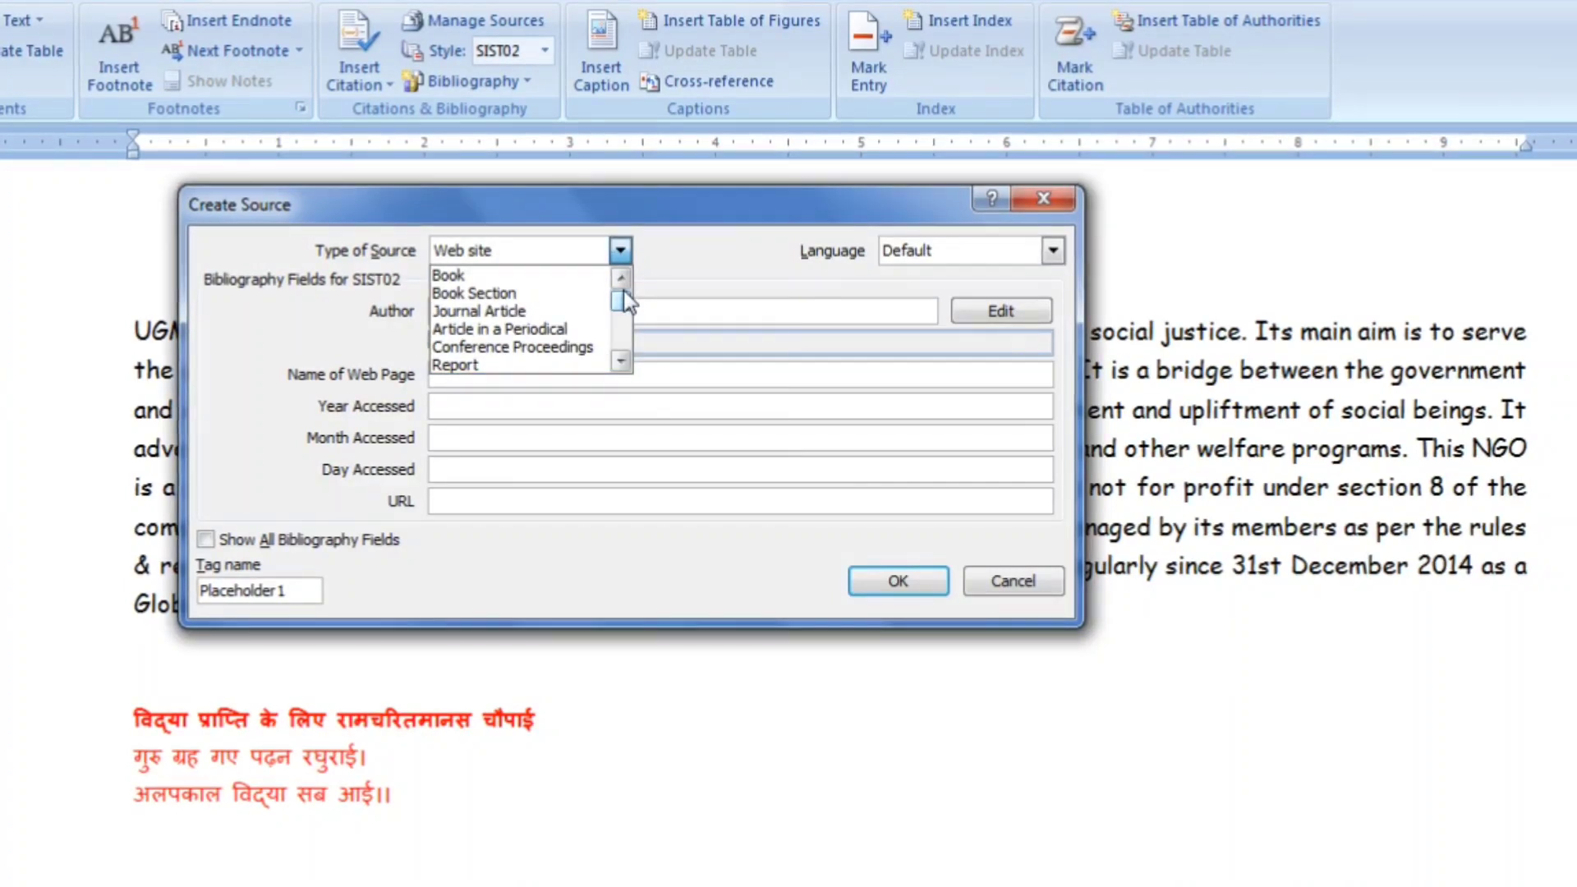
drag(623, 304, 621, 351)
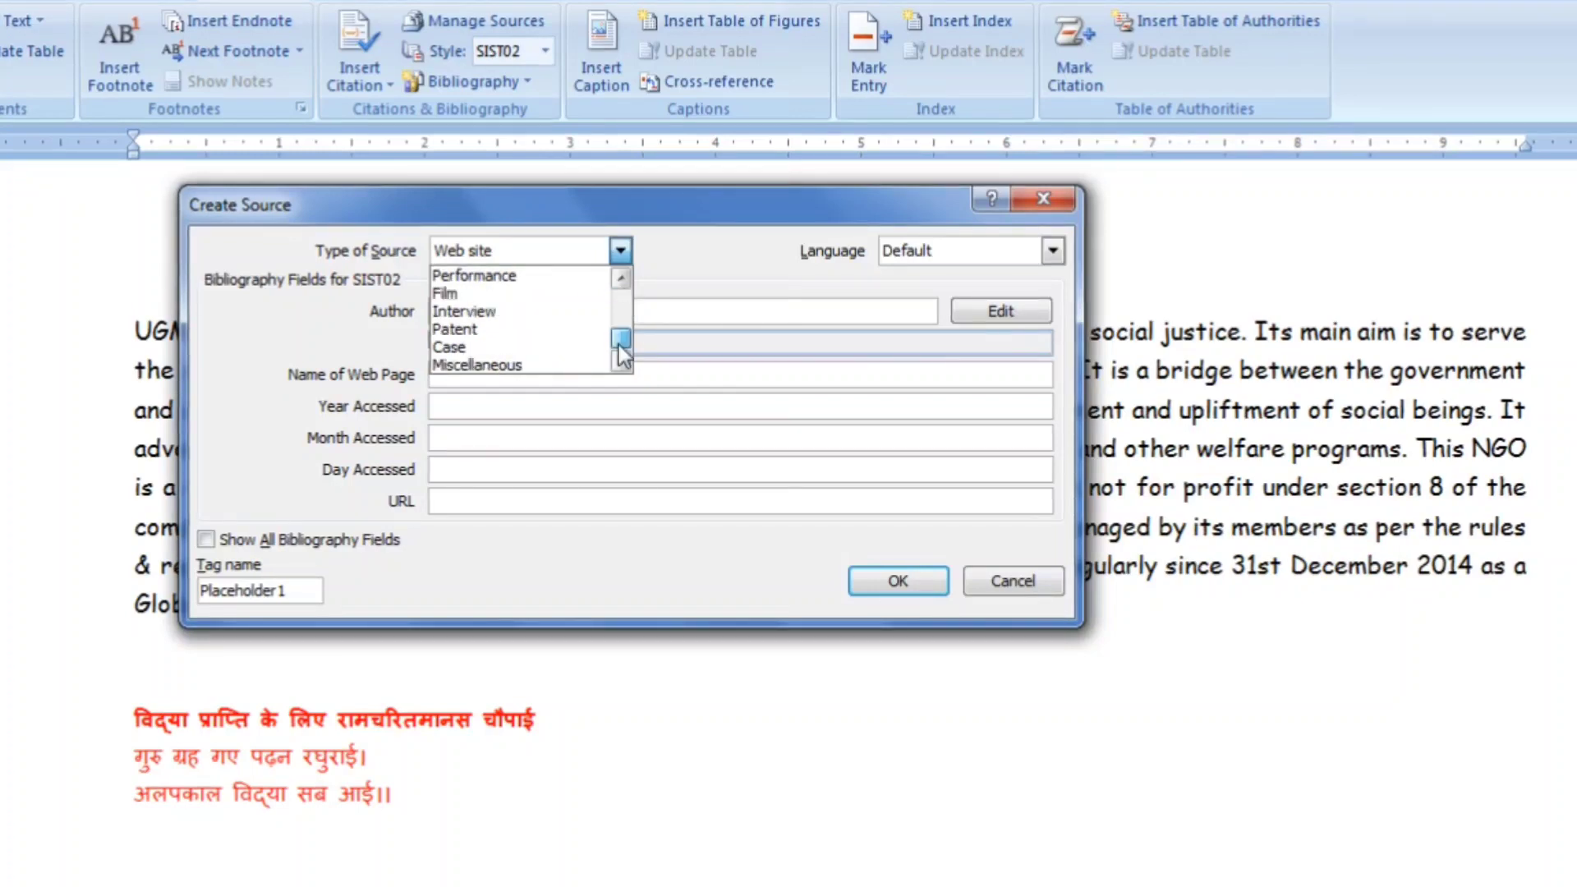
click(621, 279)
click(627, 281)
click(627, 281)
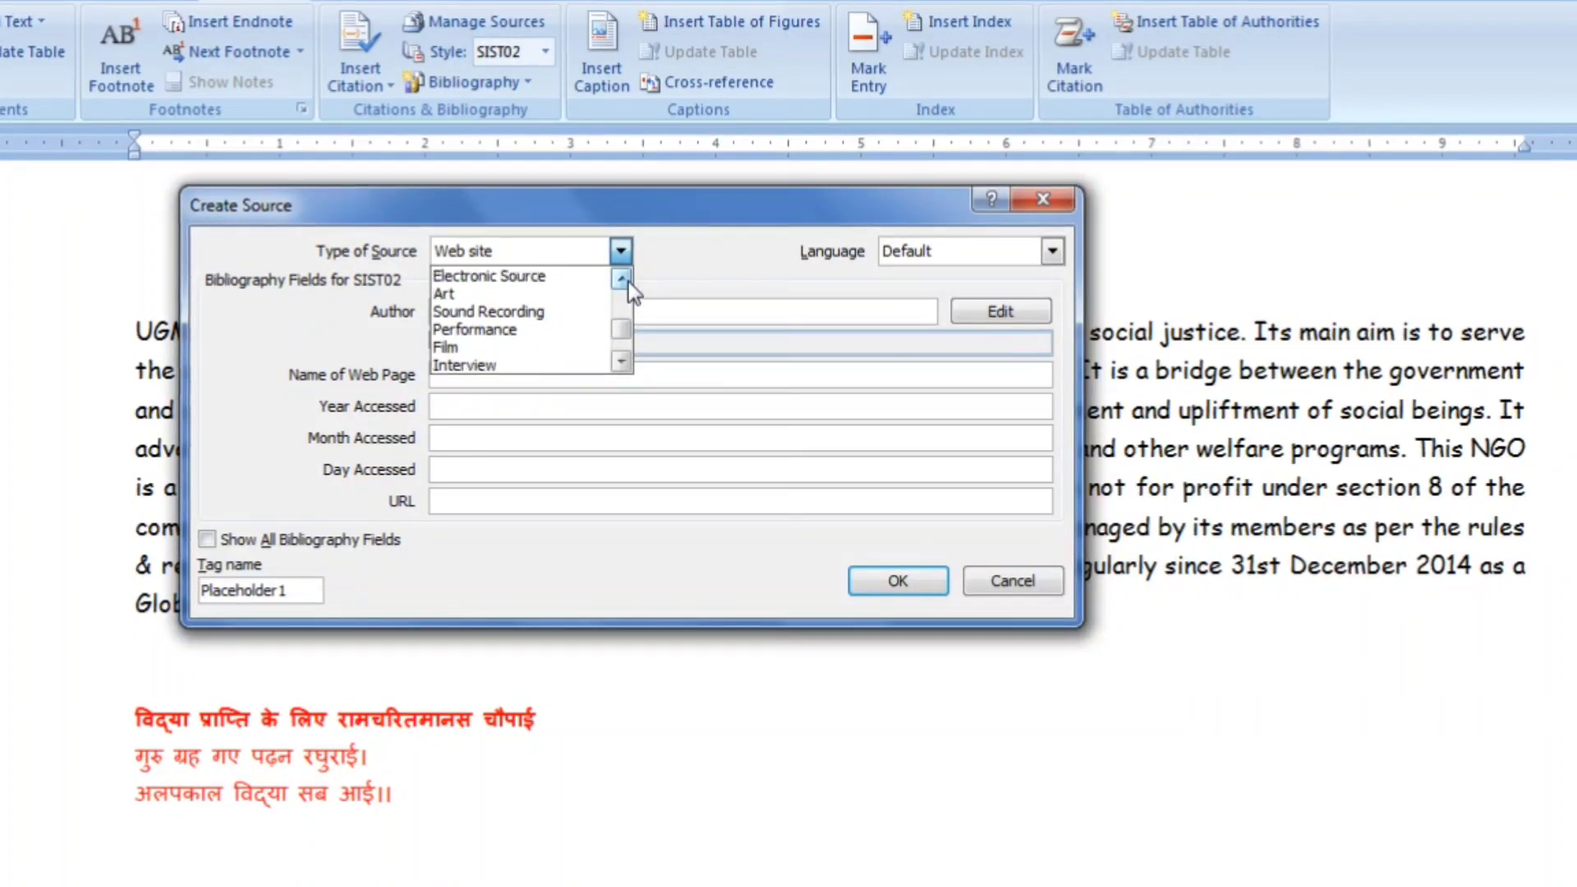
click(628, 281)
click(628, 280)
click(628, 281)
click(548, 293)
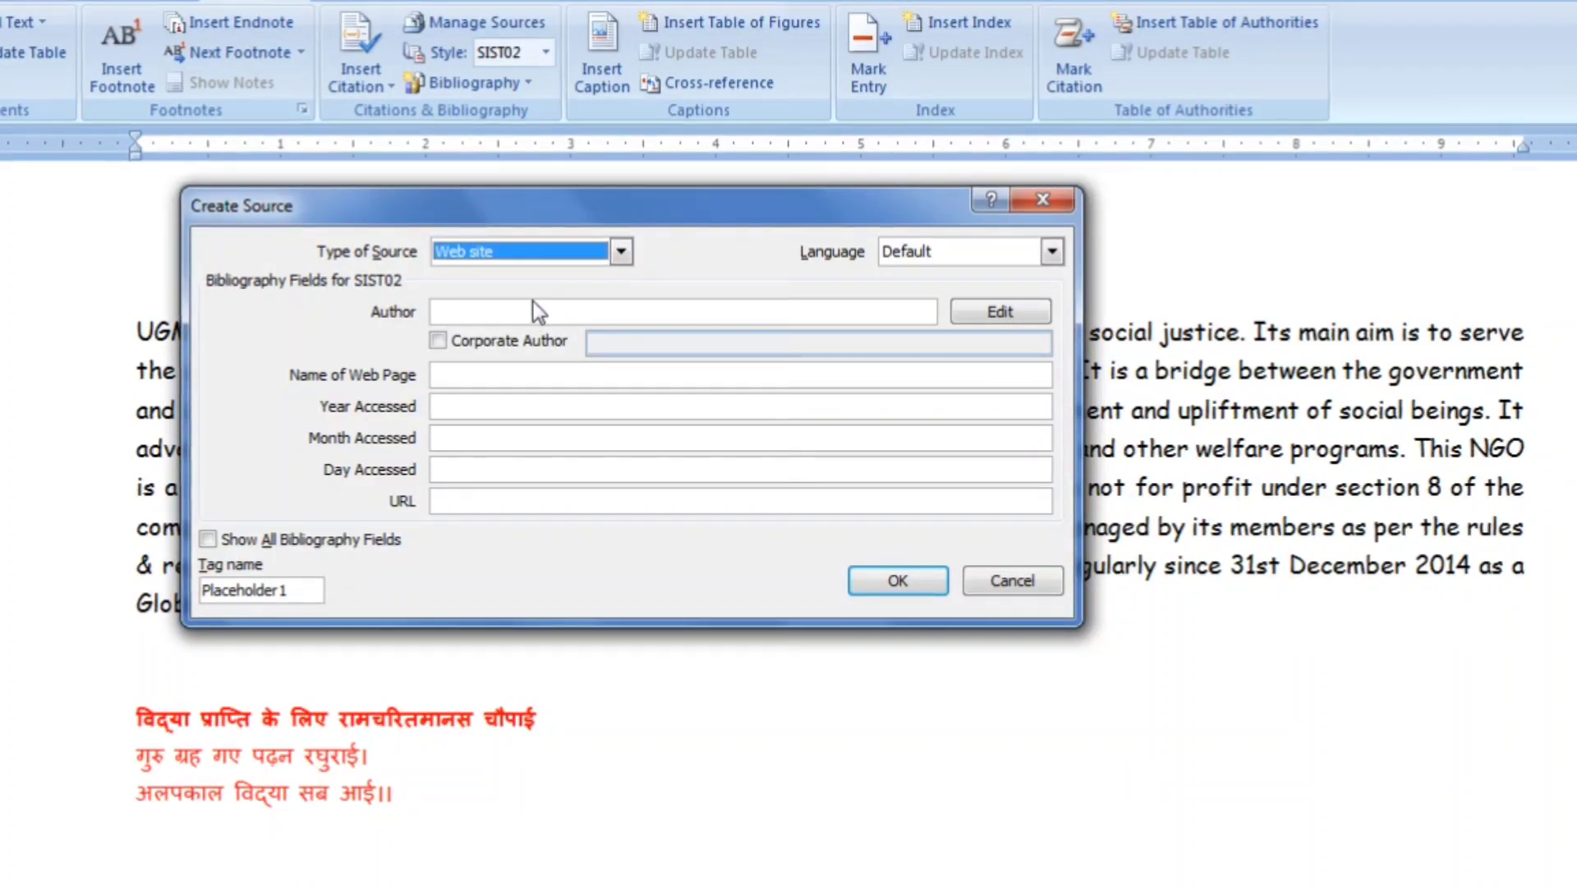
Switch to the browser and examine the ugmc.co.in home page from which the cited paragraph was taken.
click(474, 311)
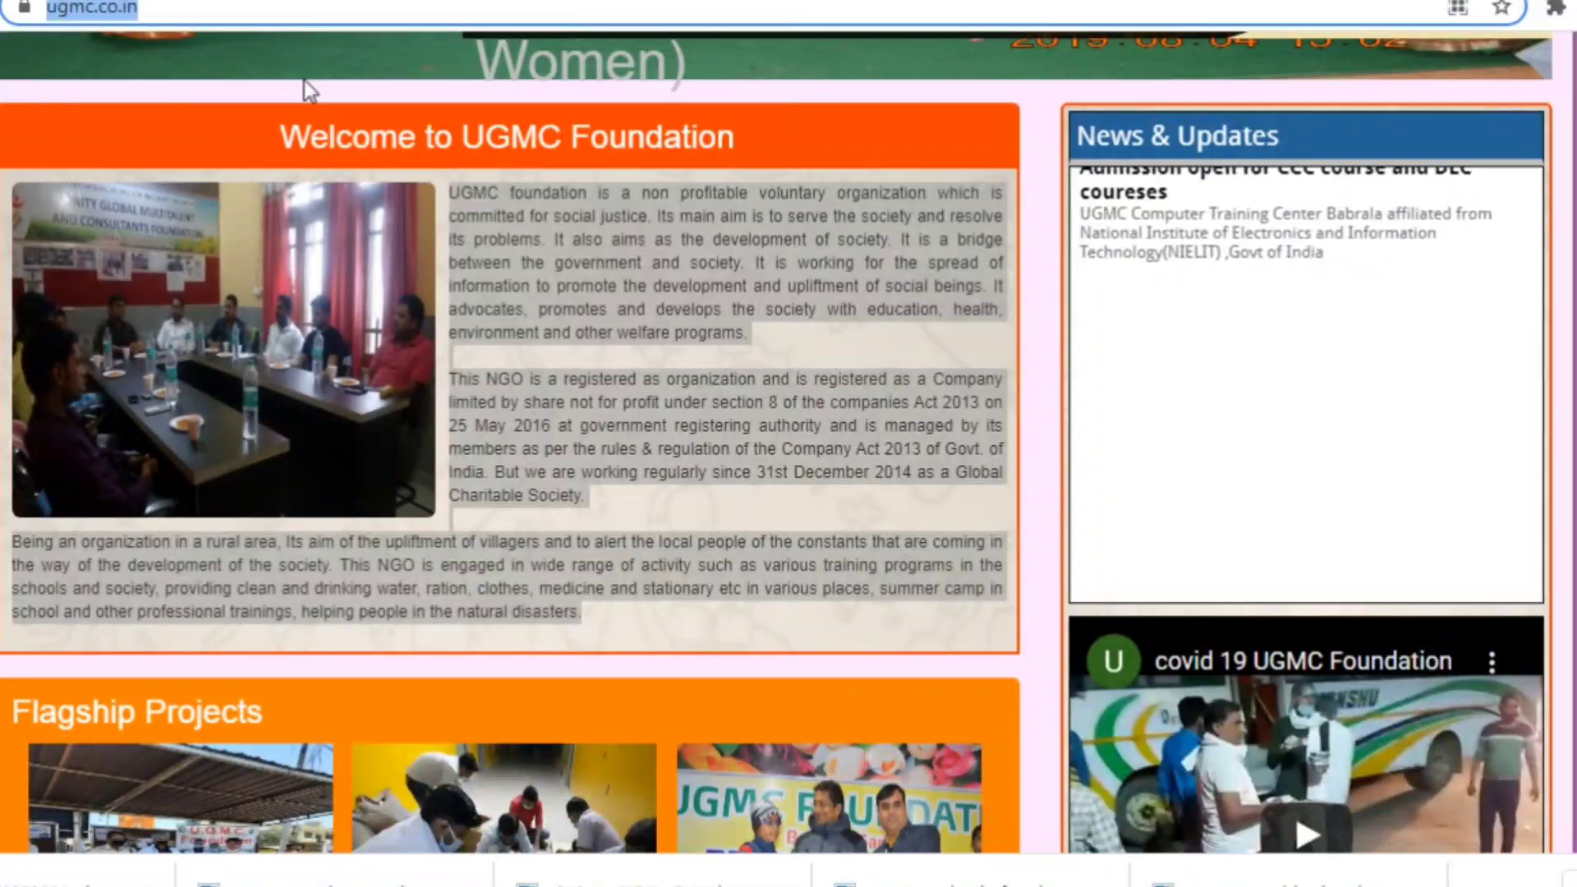
scroll(624, 261, up, 8)
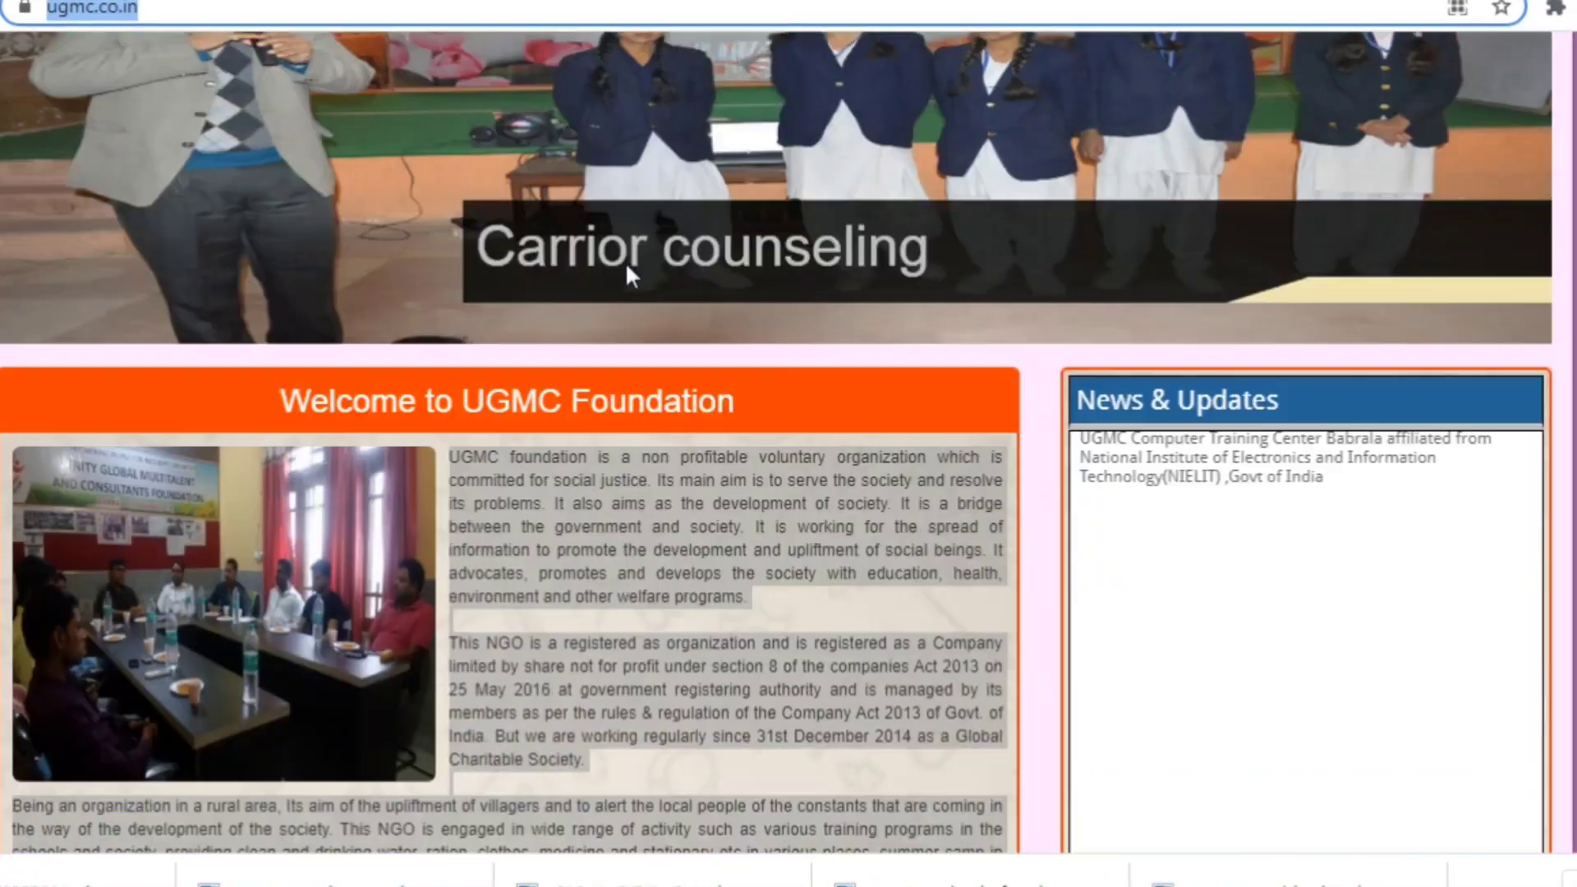
scroll(624, 261, up, 2)
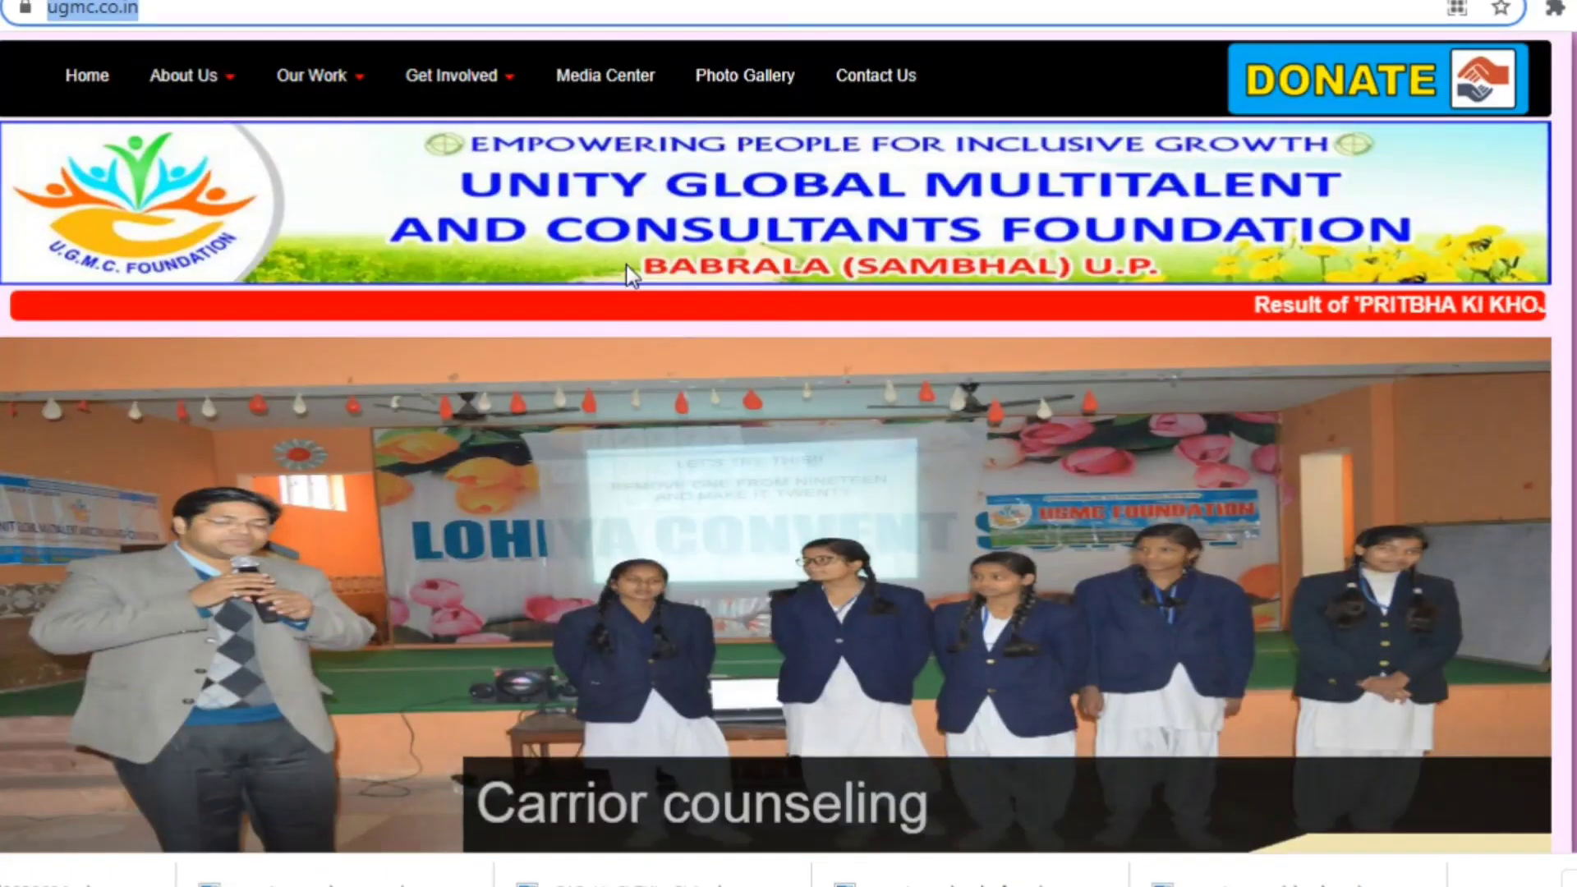
scroll(624, 262, down, 10)
click(604, 237)
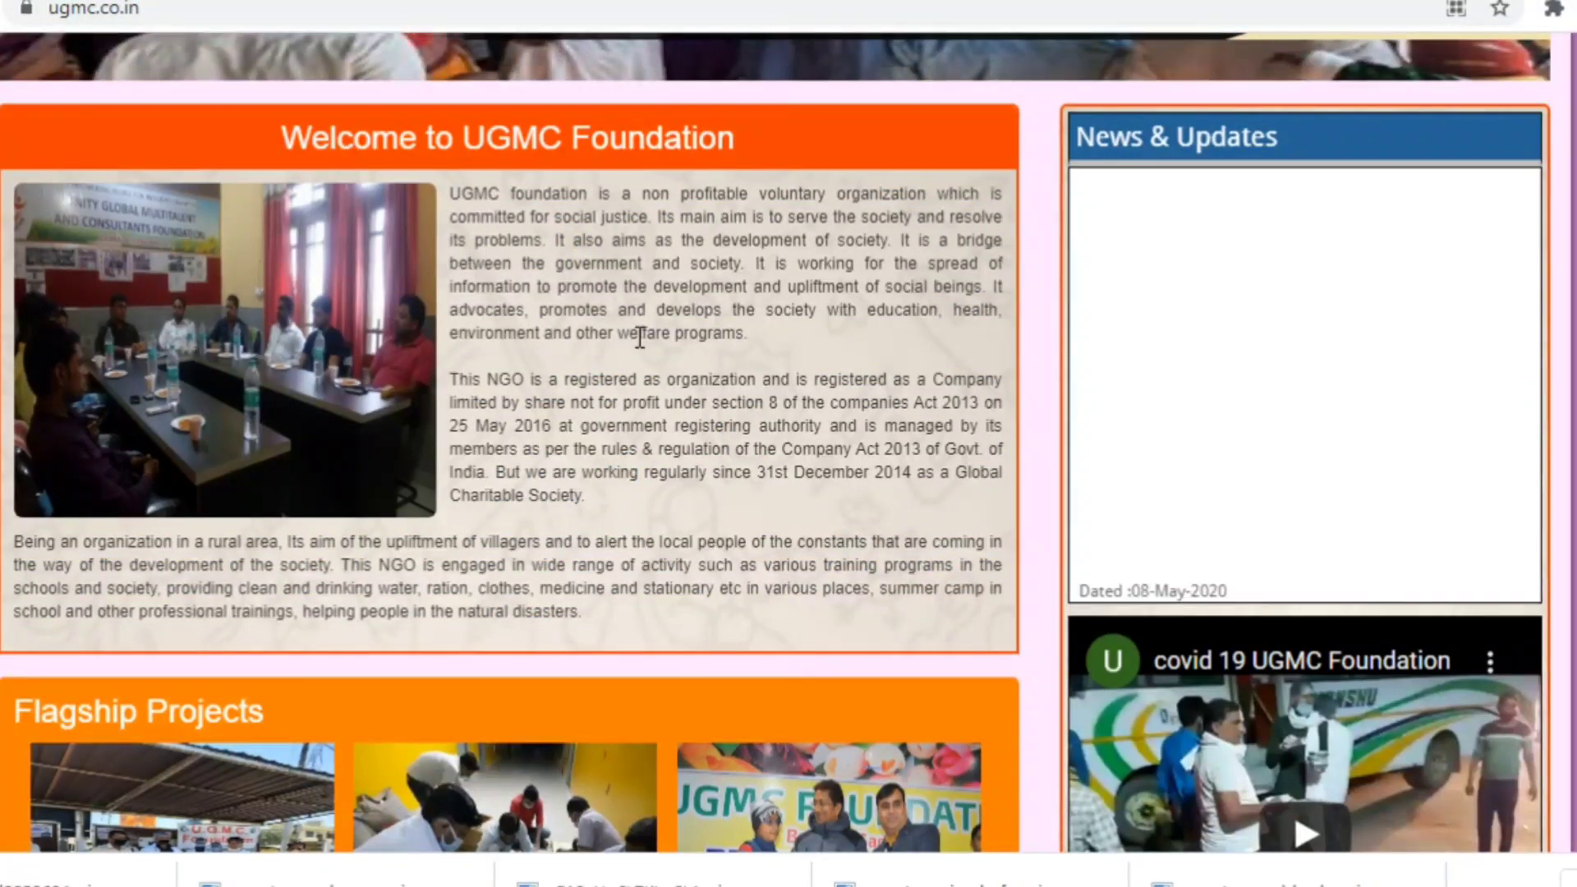
scroll(619, 331, up, 10)
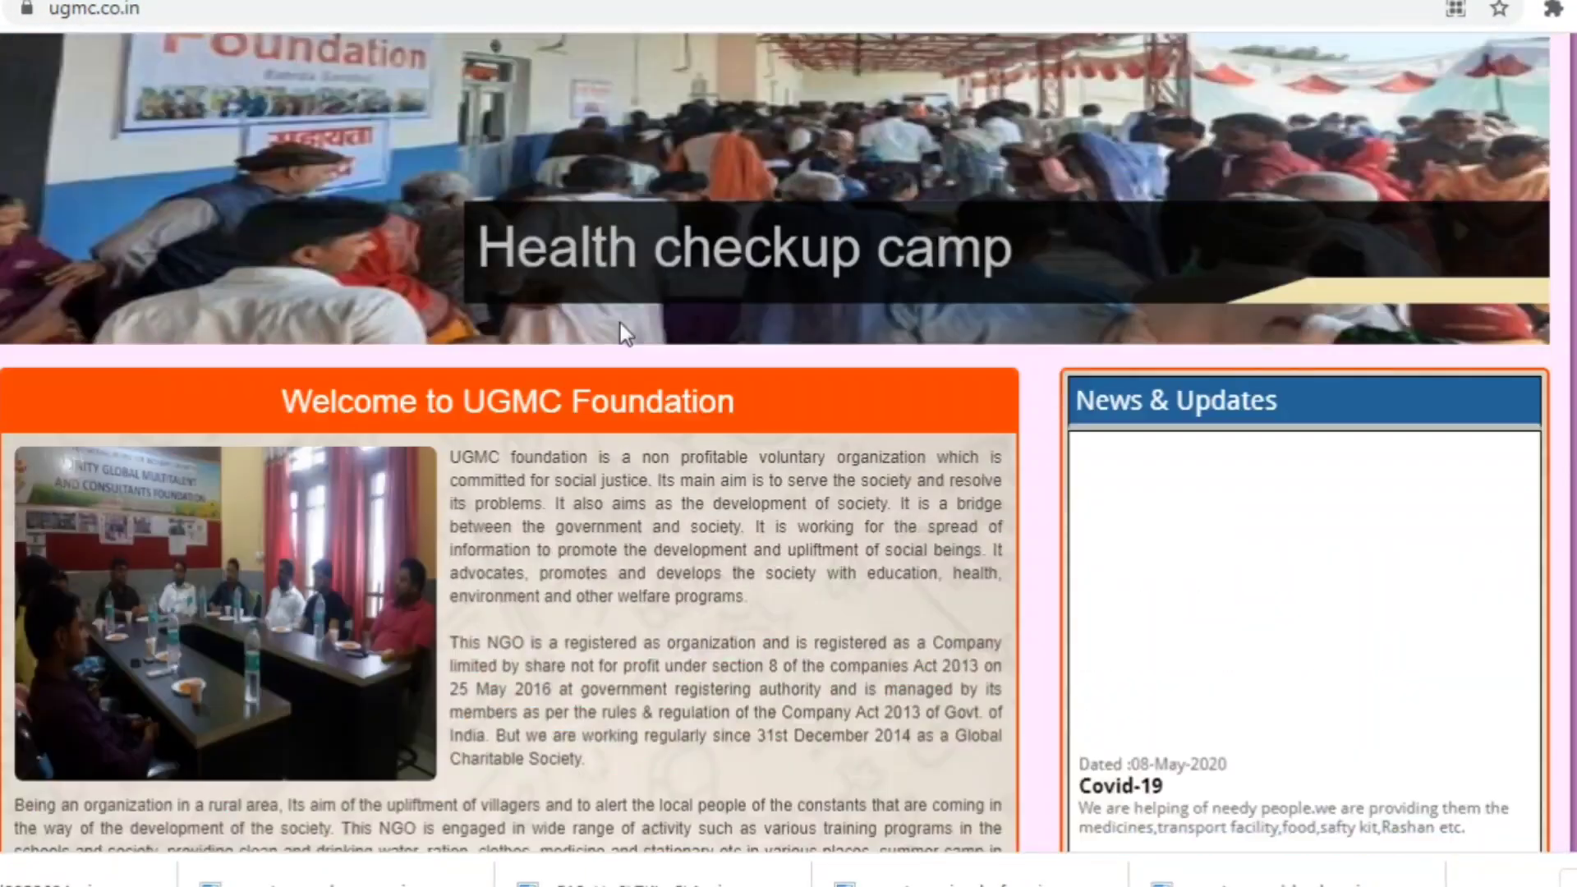
scroll(573, 237, up, 2)
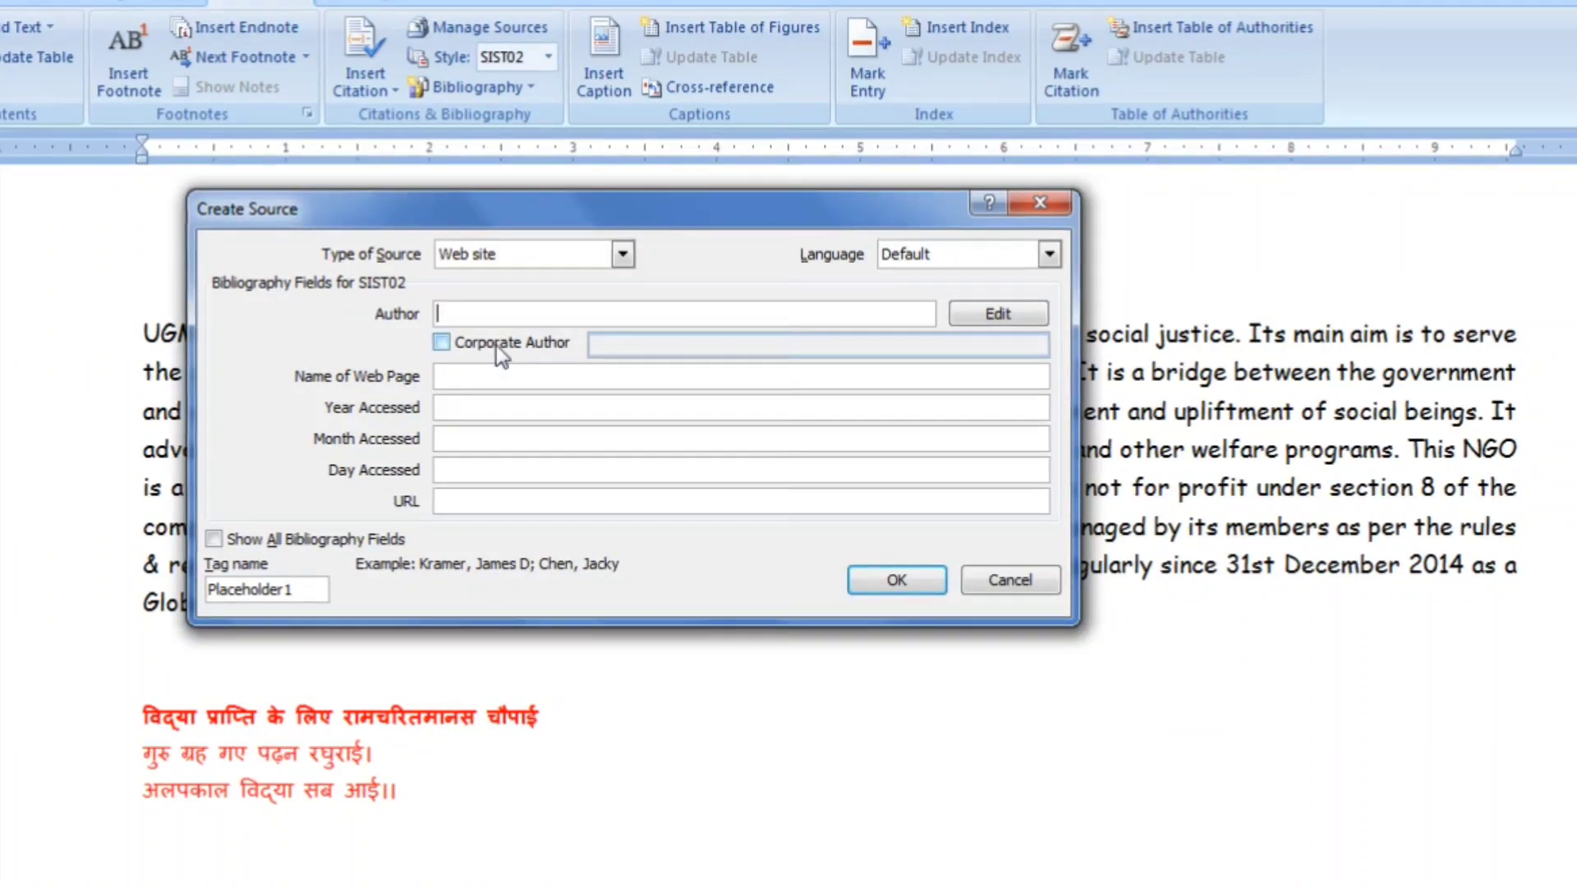
Enter UGMC FOUNDATION as the source's author and HOME PAGE as the name of the web page.
text(UGMC)
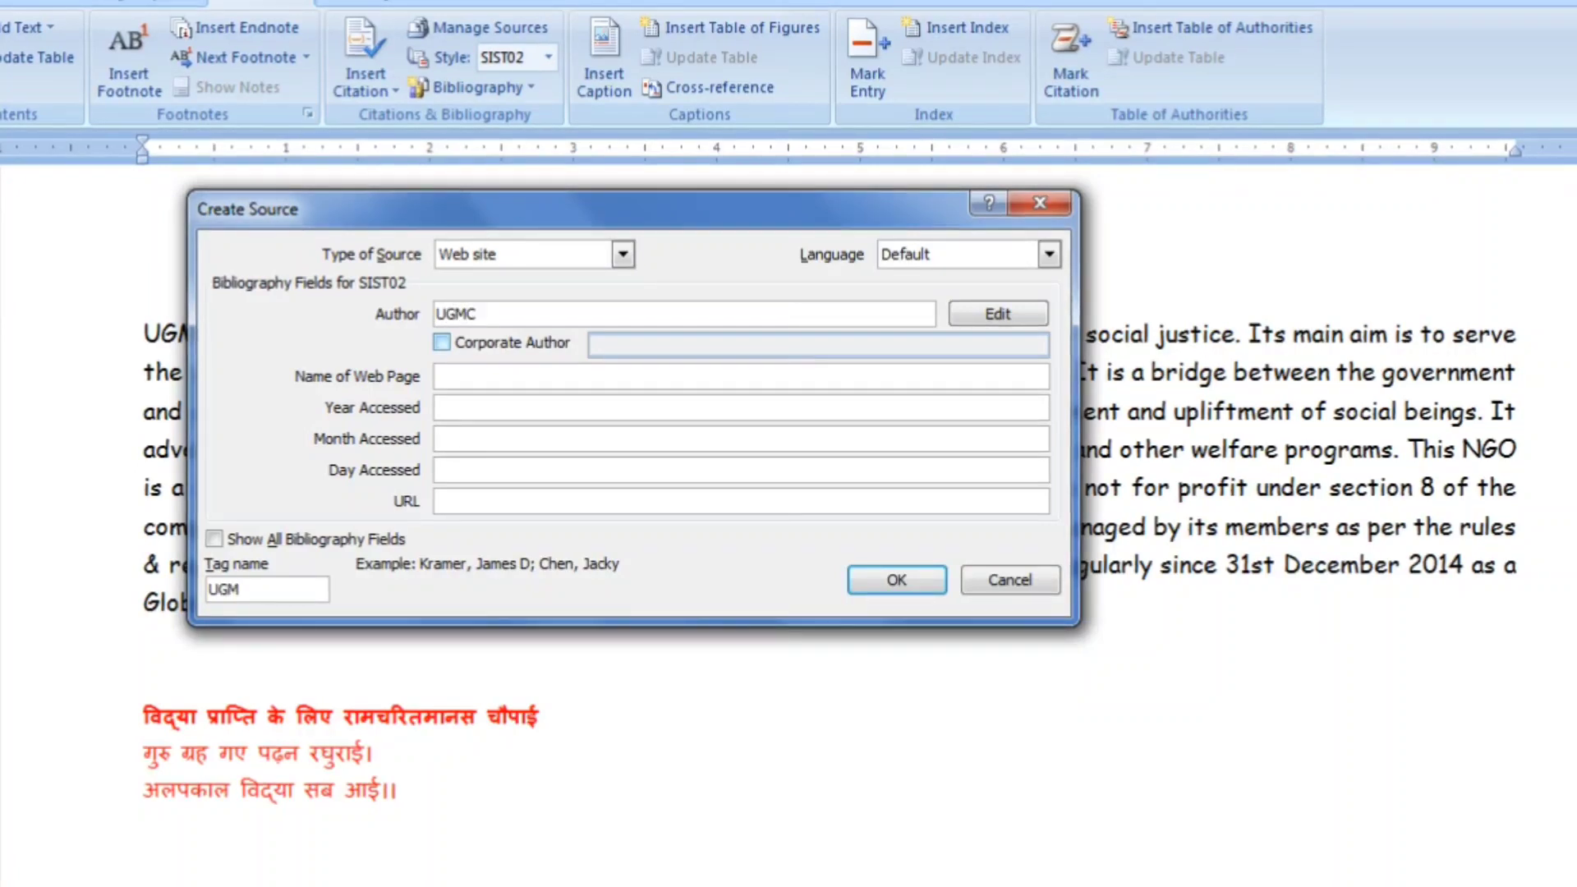
text( FOUNDAT)
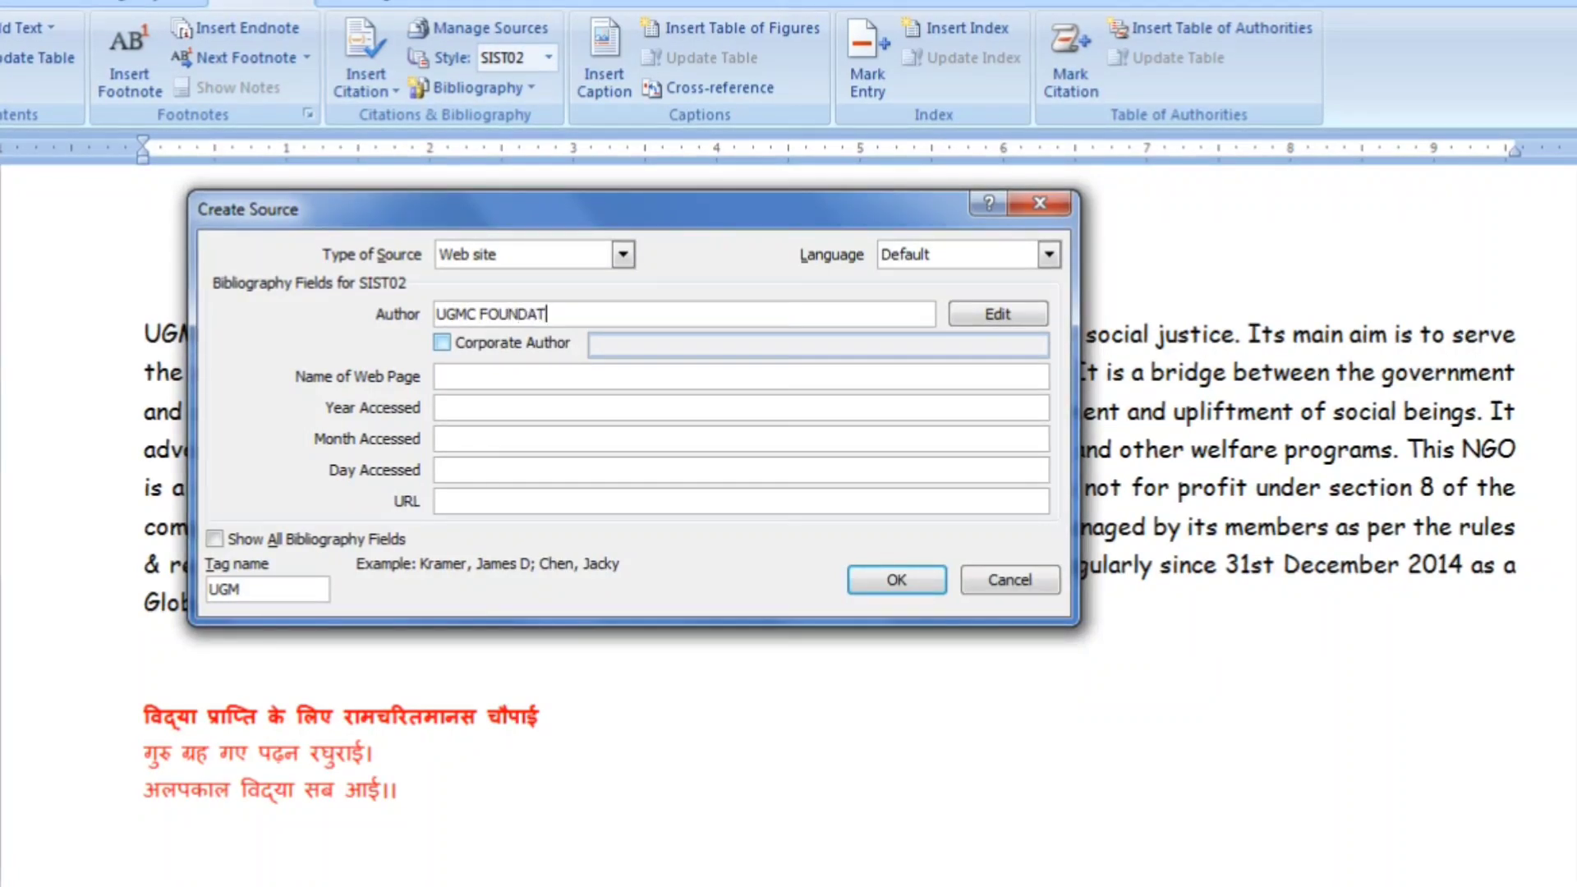
text(ION)
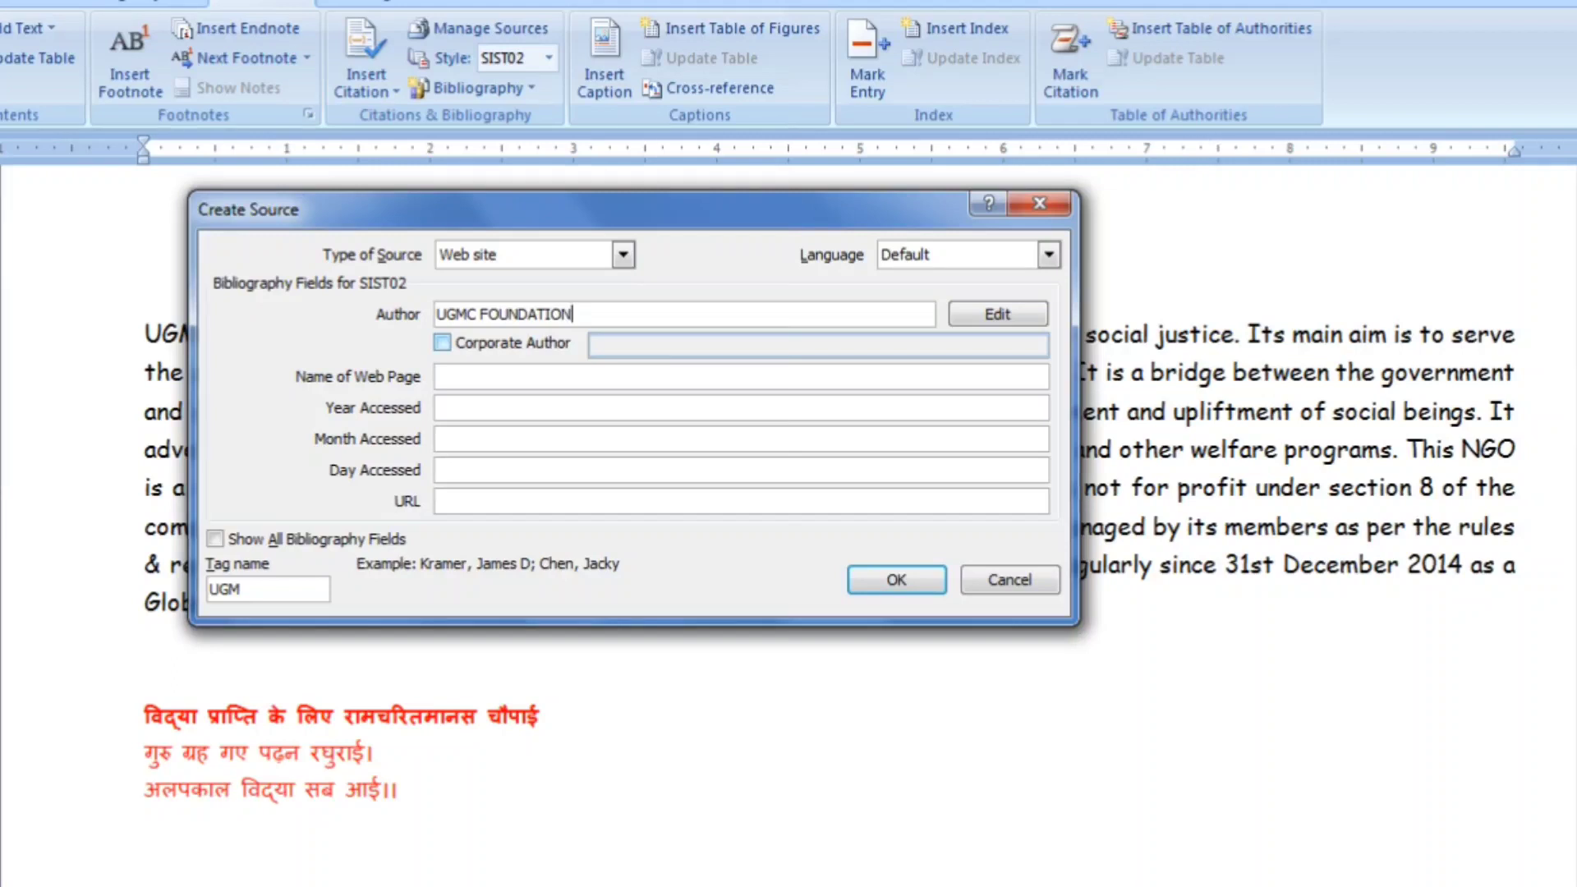
click(498, 381)
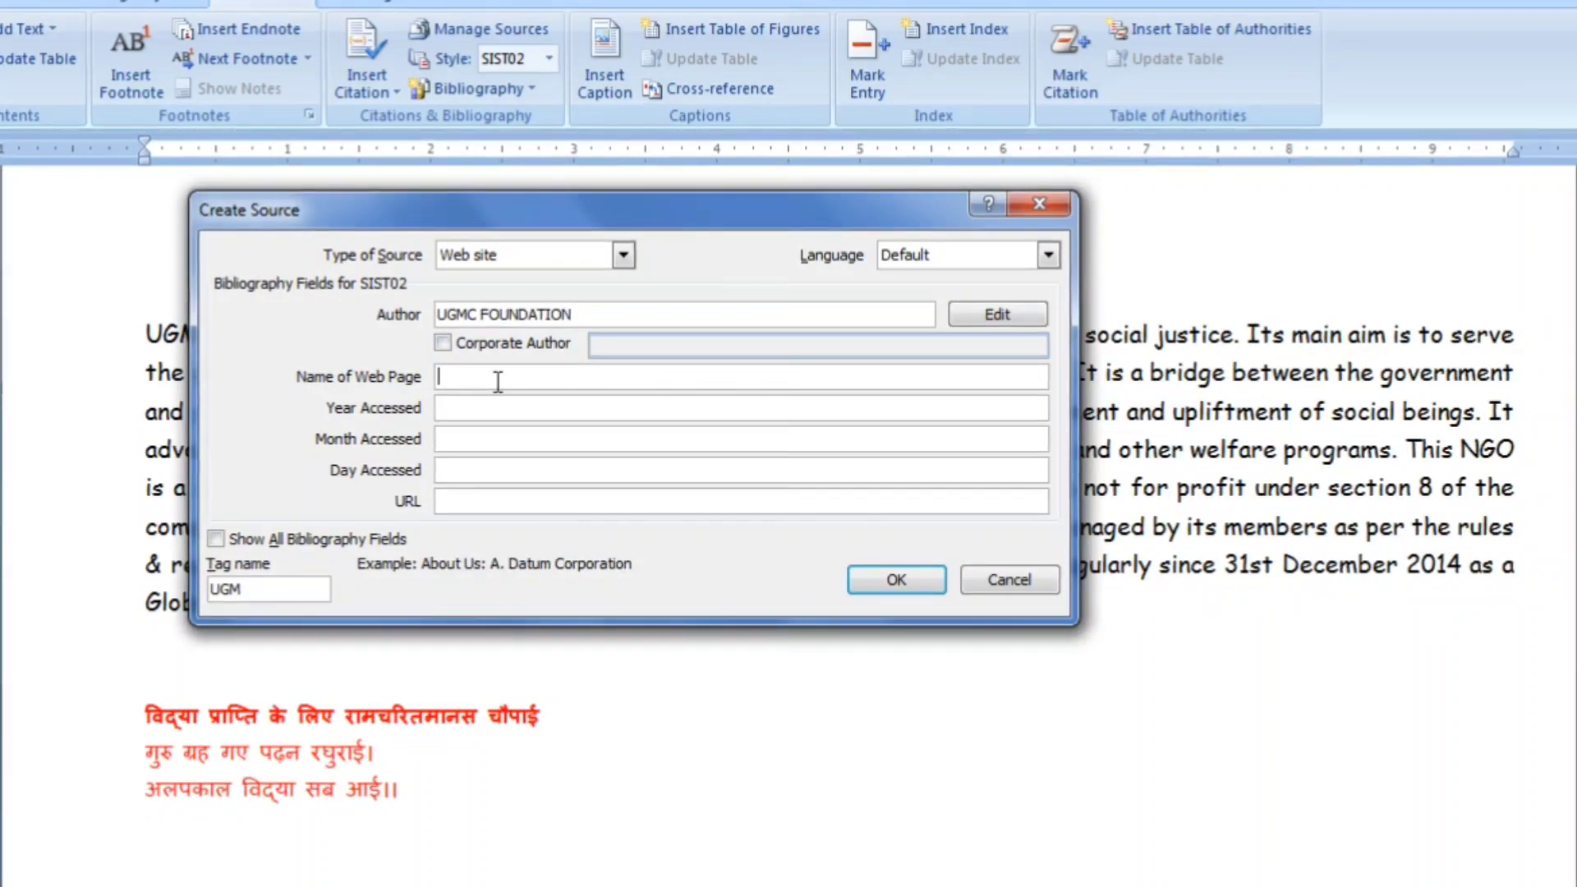
text(HO)
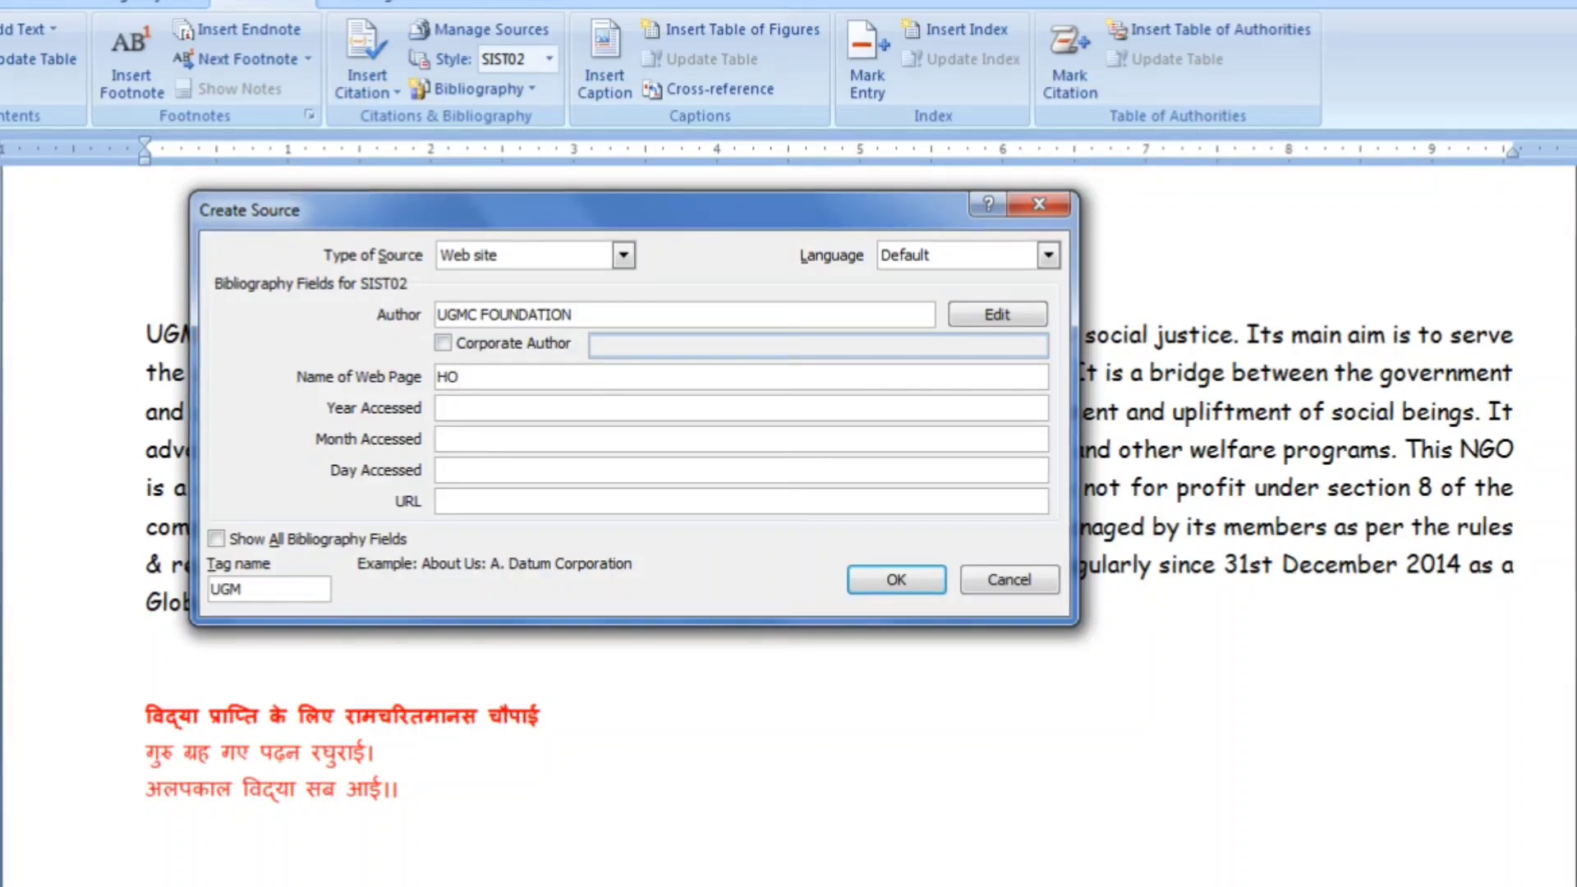
text(O)
key(BackSpace)
text(ME)
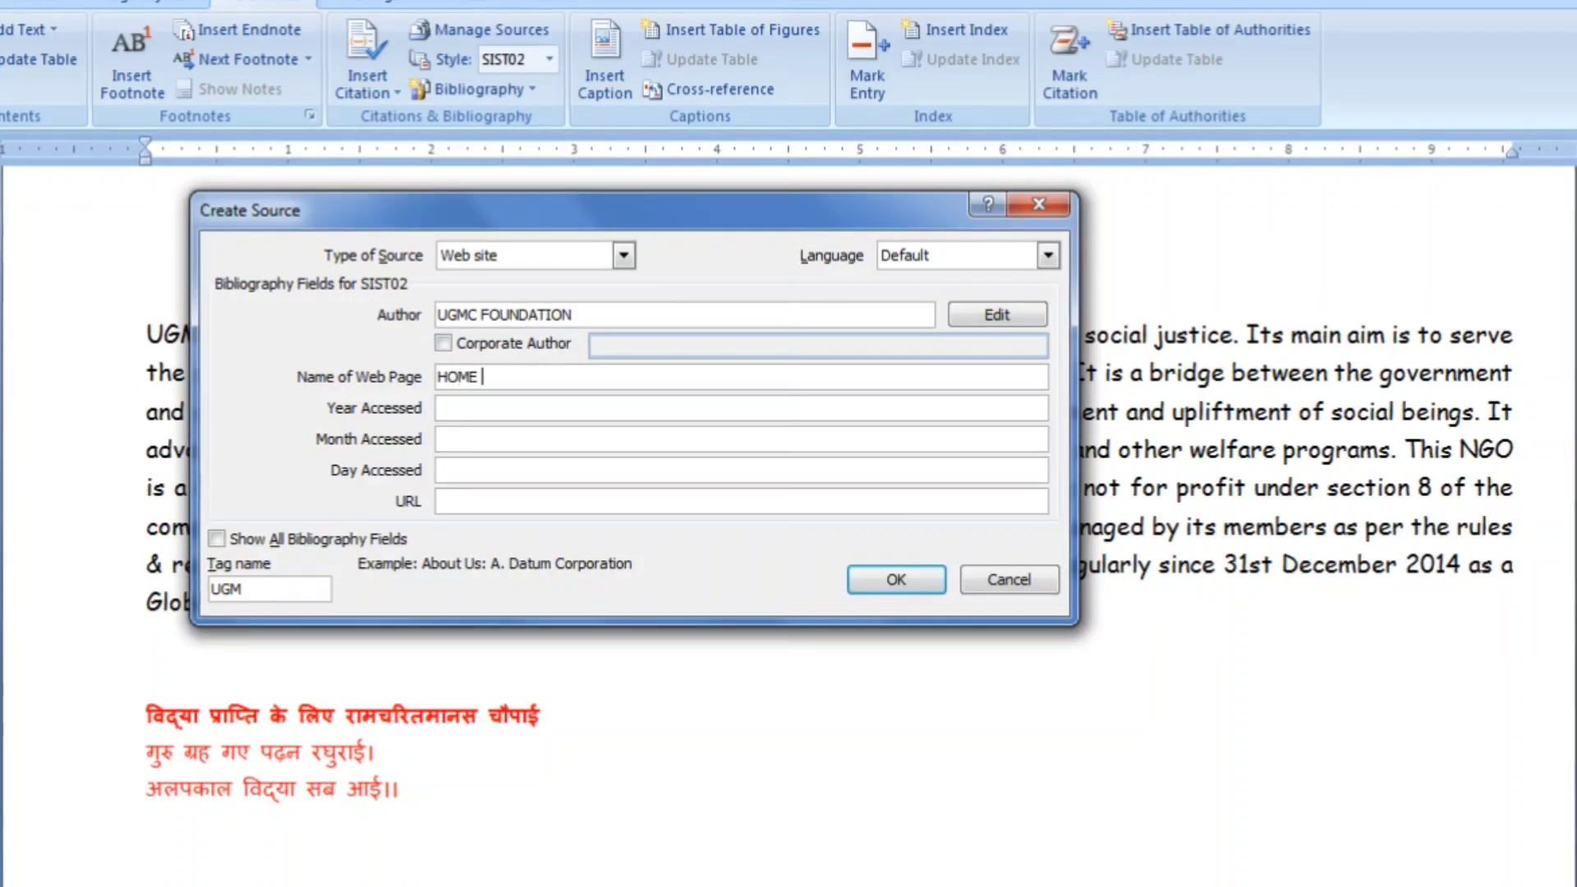
text( PAGE)
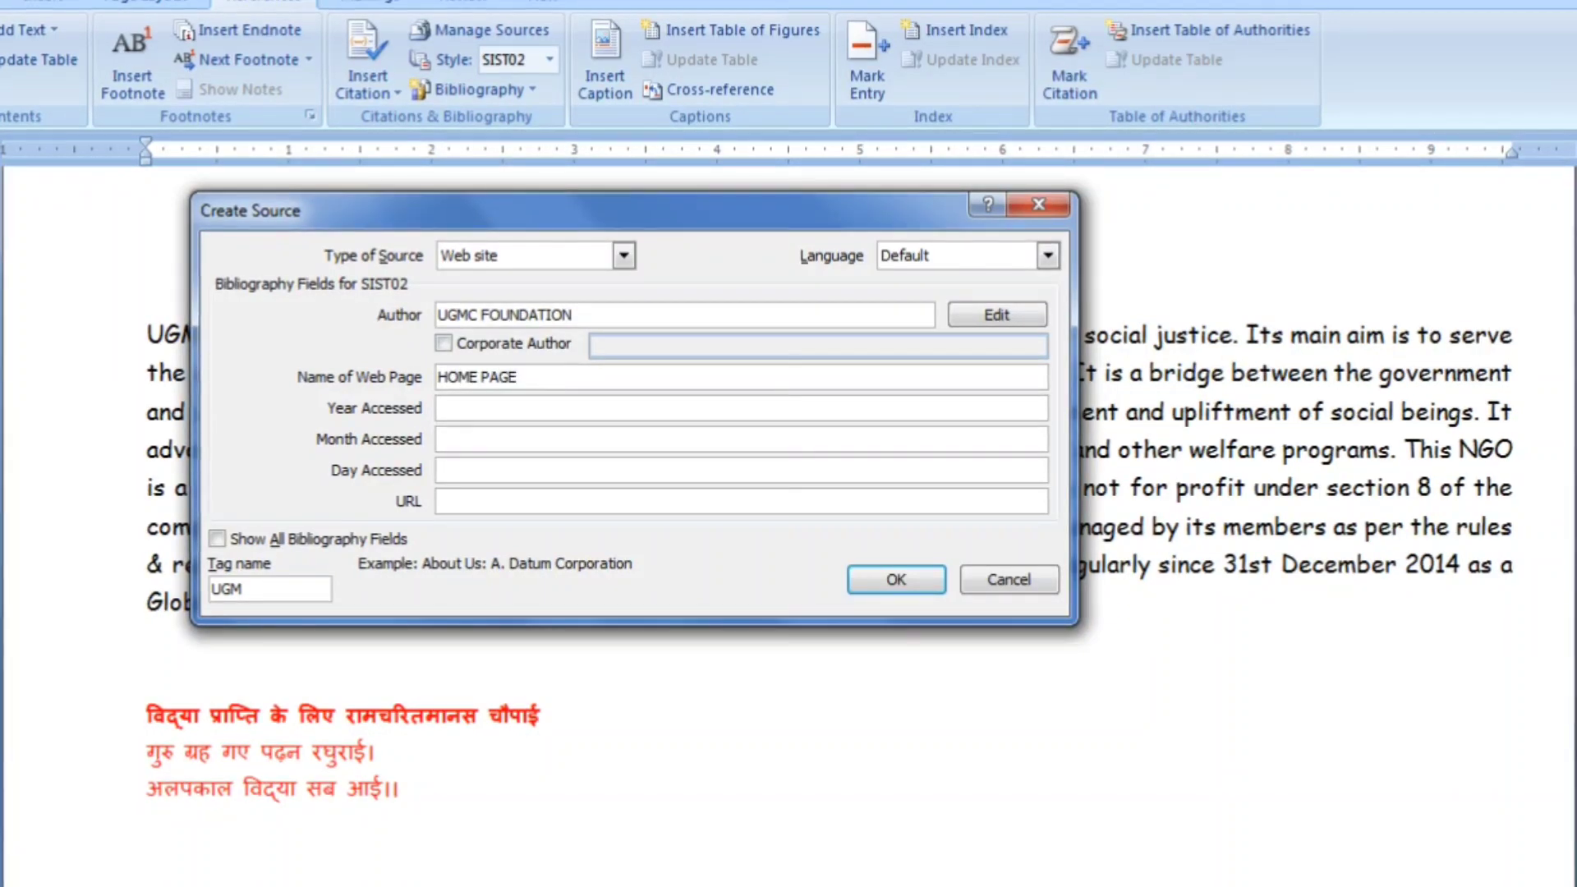
click(558, 416)
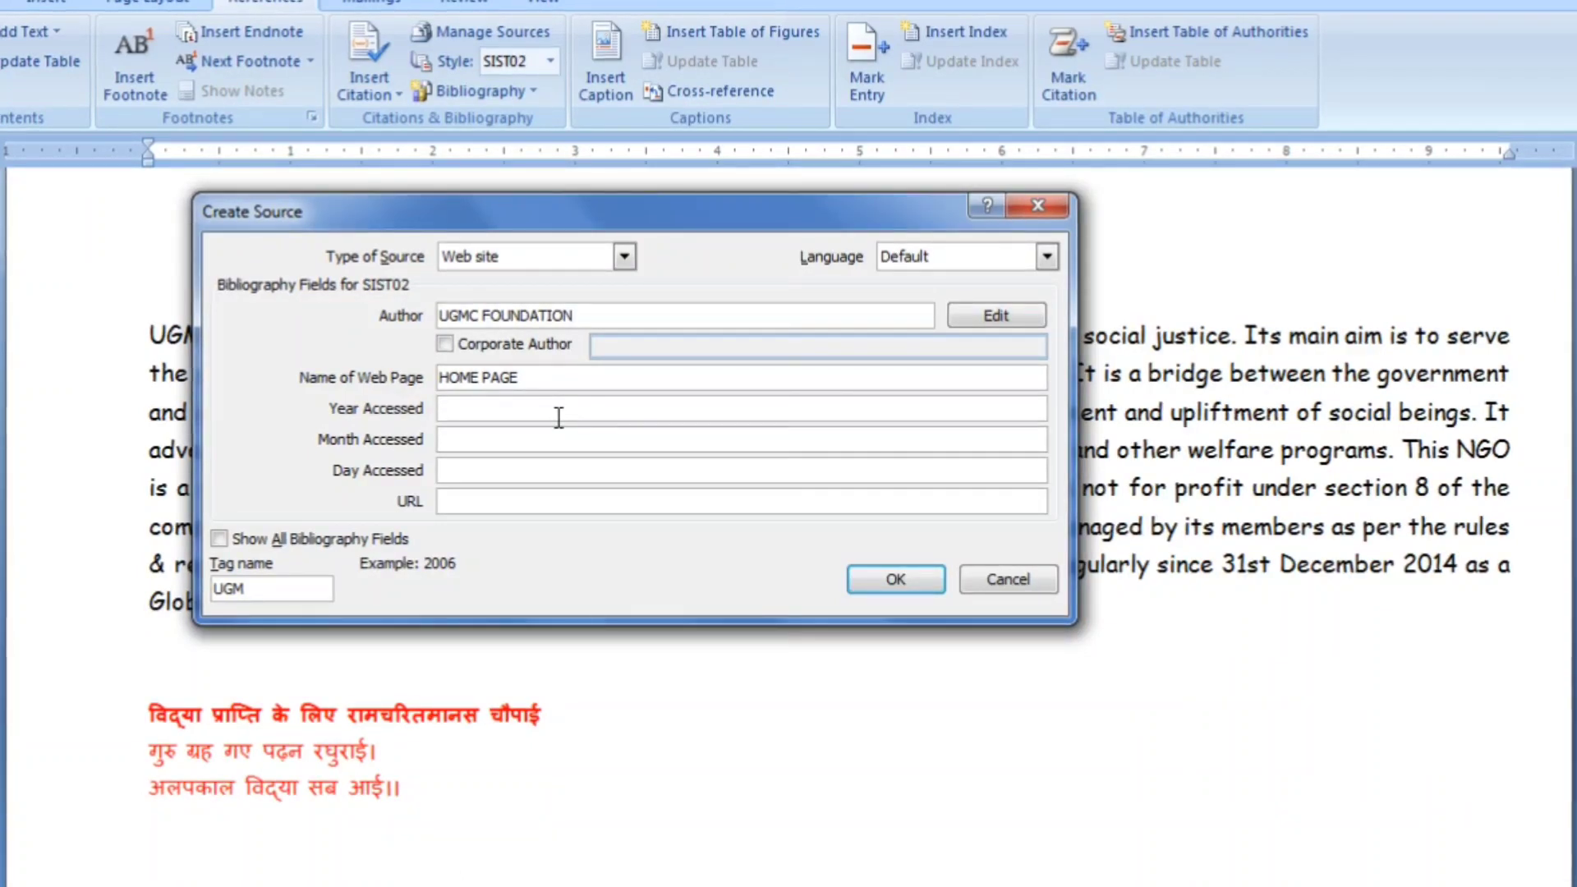
click(577, 511)
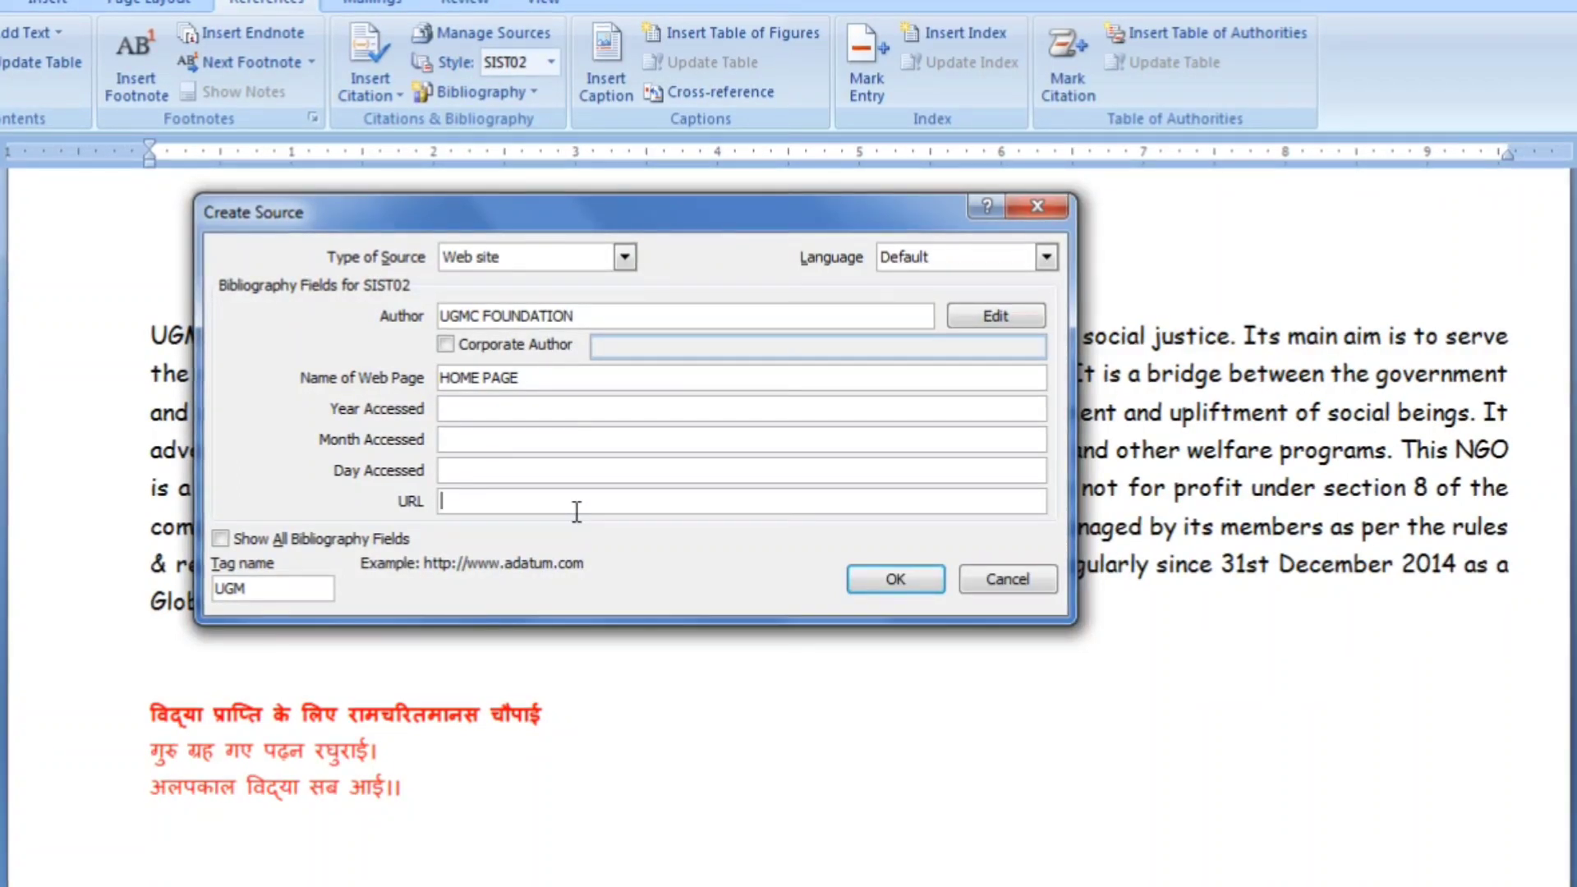
text(www)
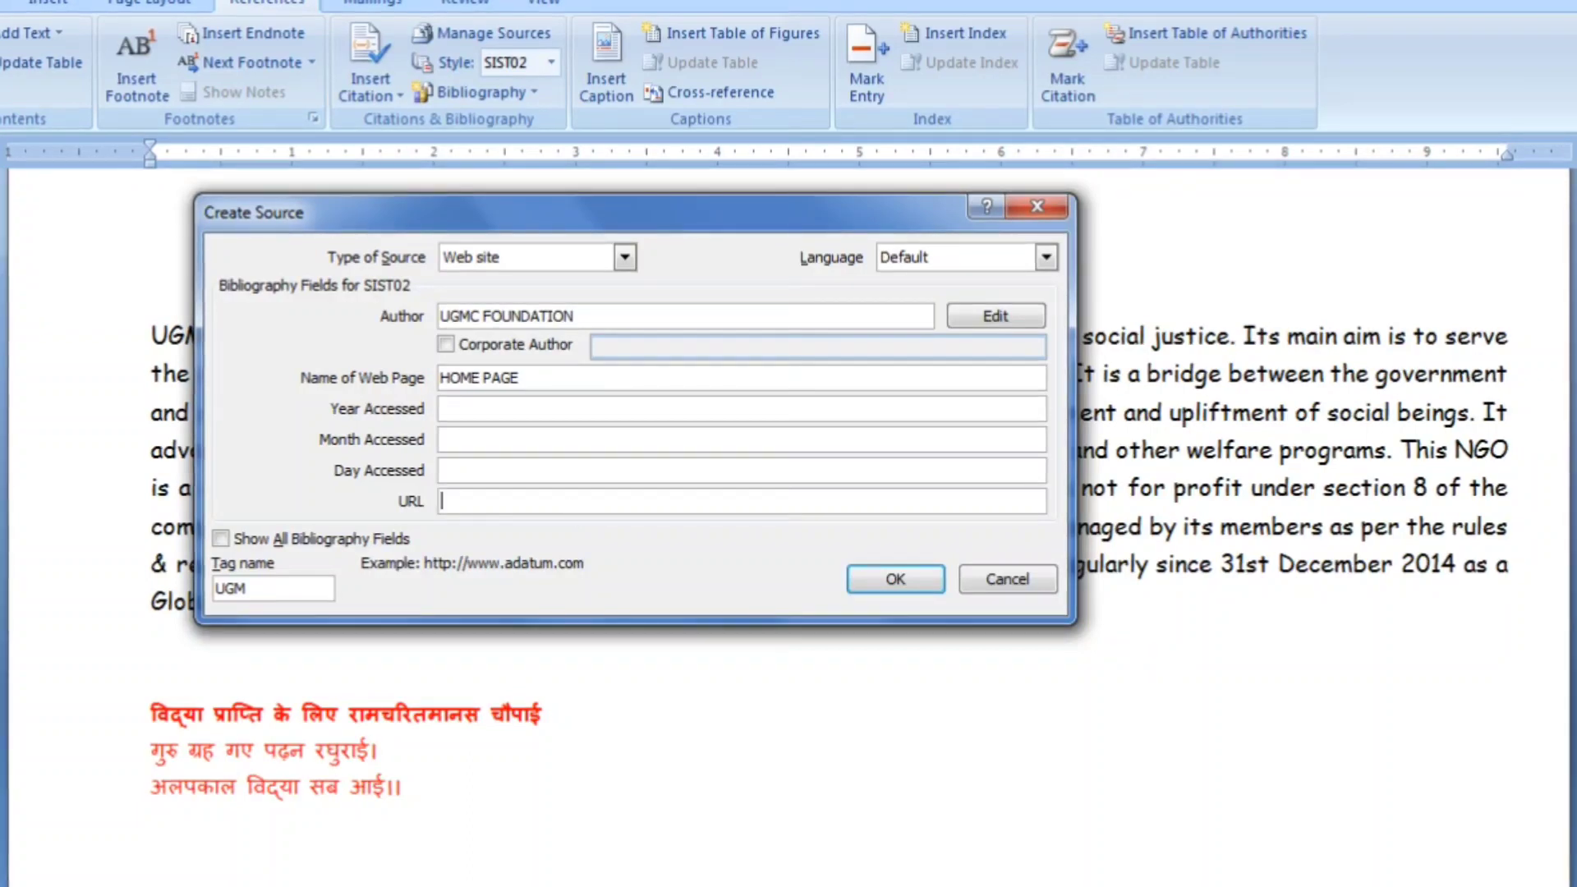
text(.)
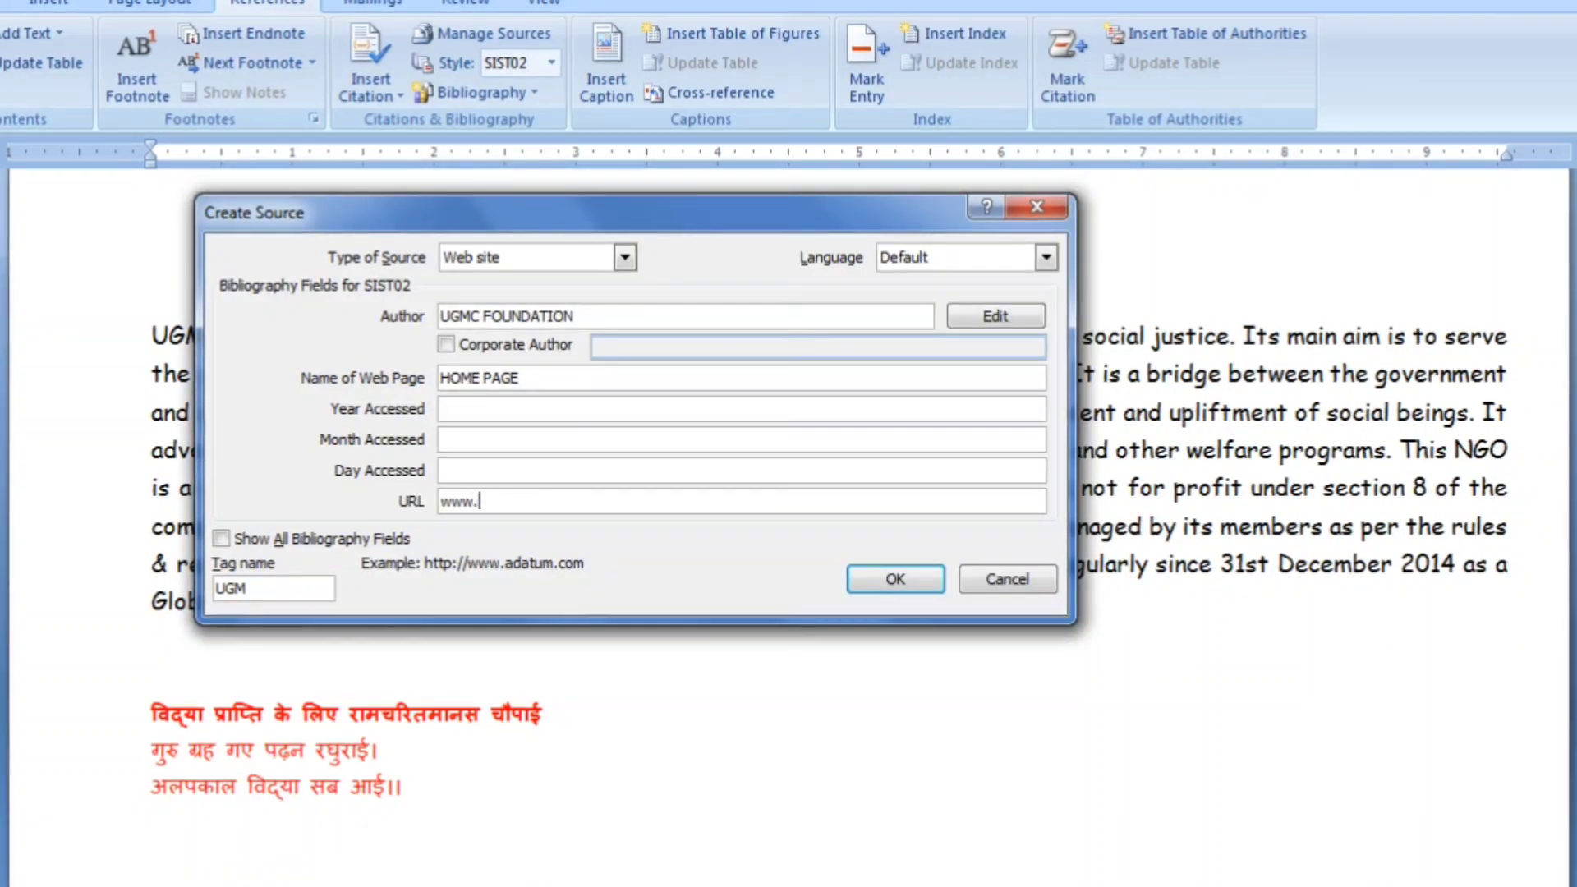
text(ugmc.)
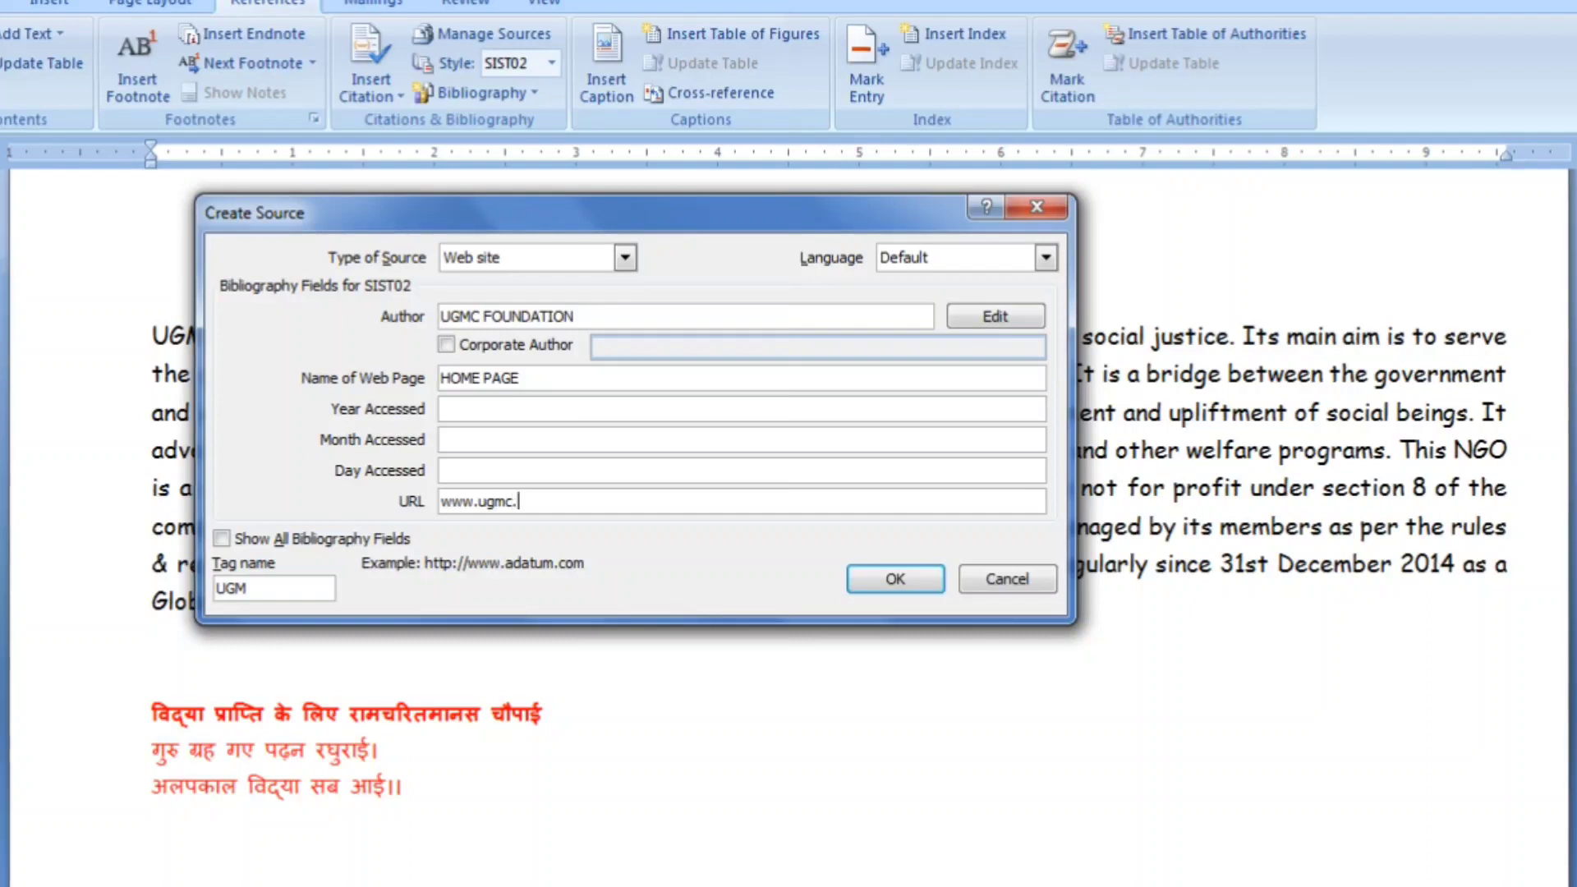
text(co.in)
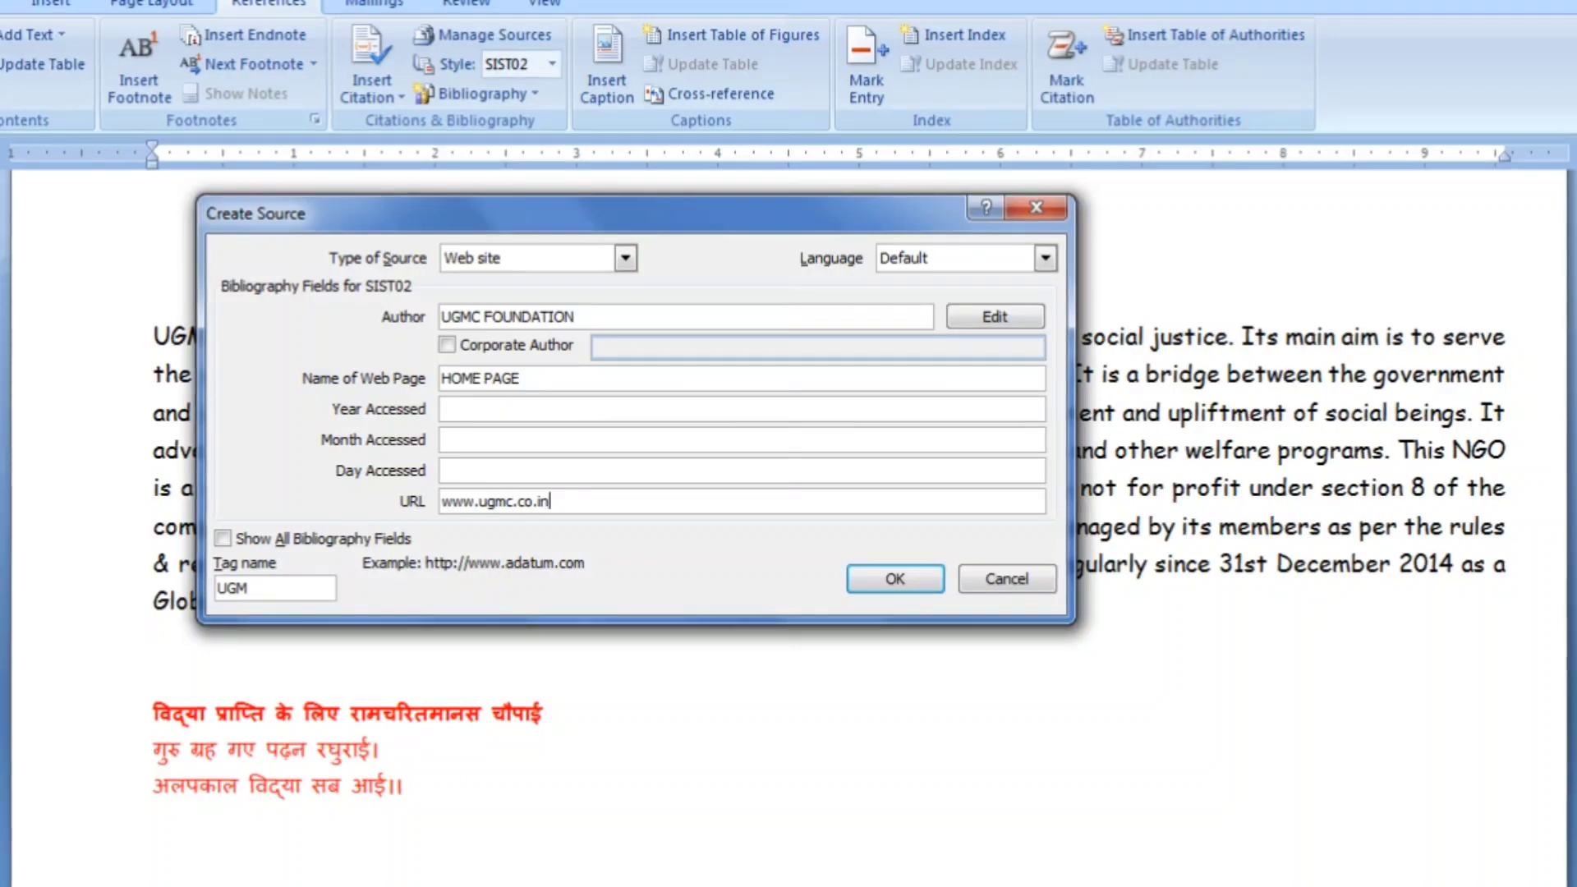
Try to create the source with UGMC as its tag name.
click(284, 606)
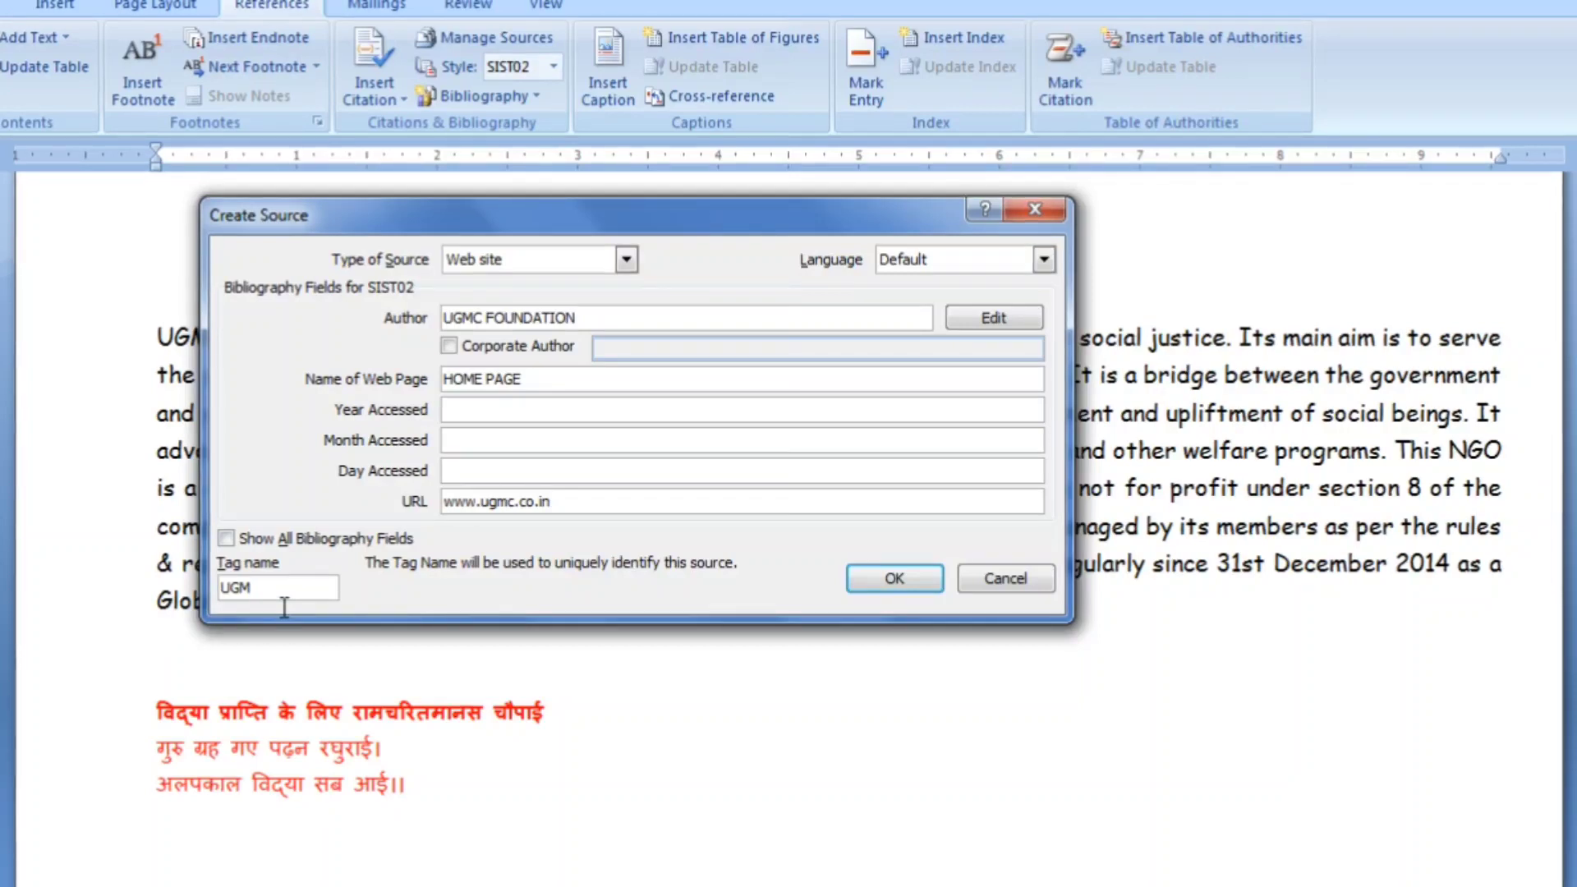
key(BackSpace)
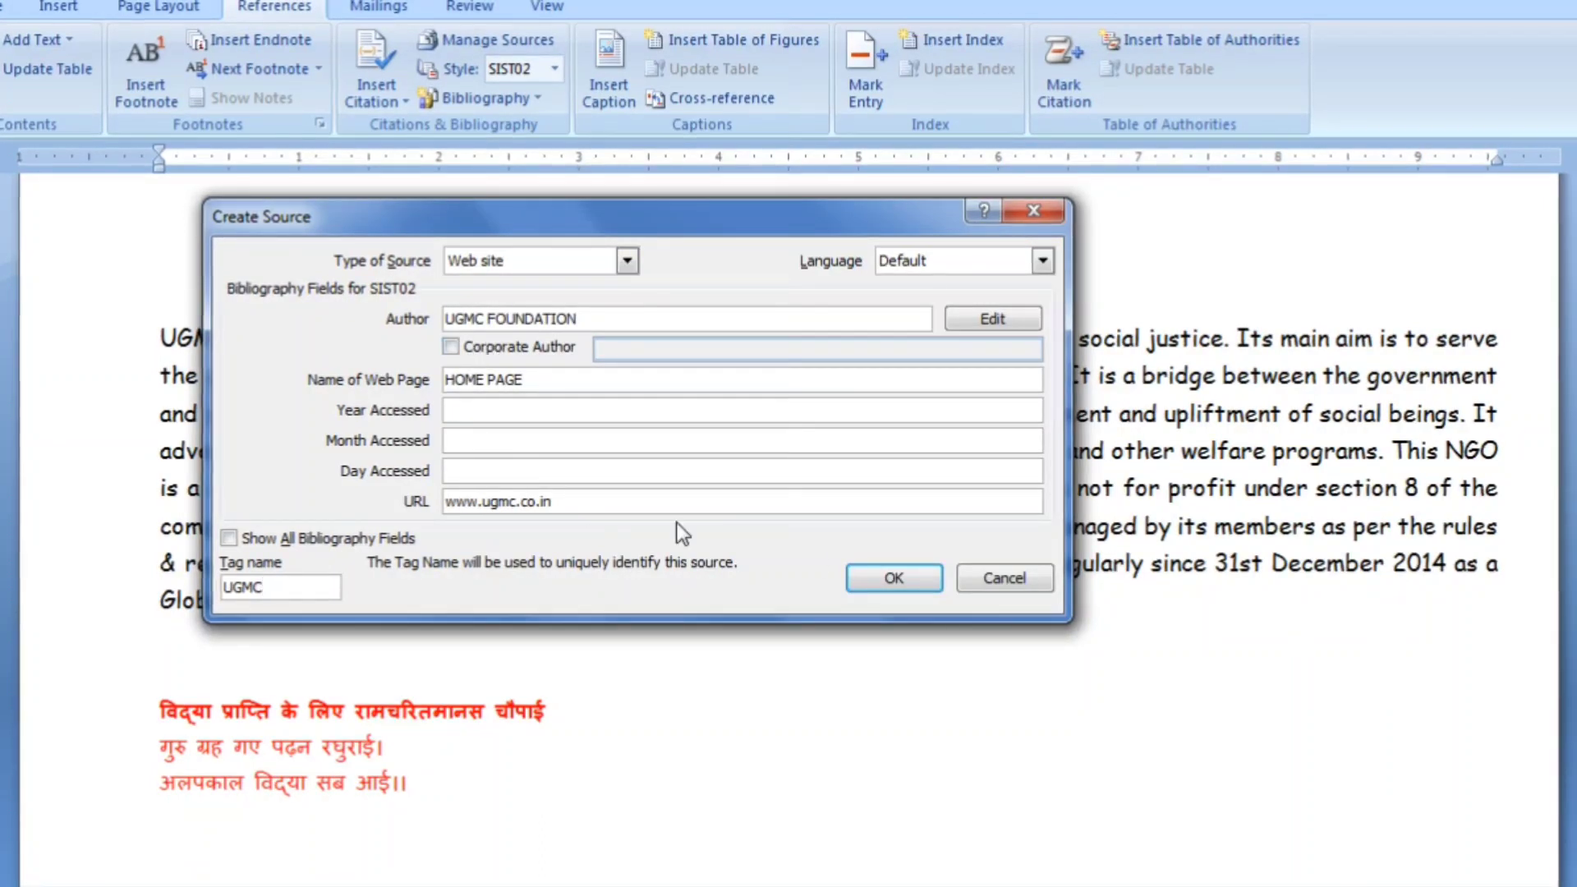
click(864, 574)
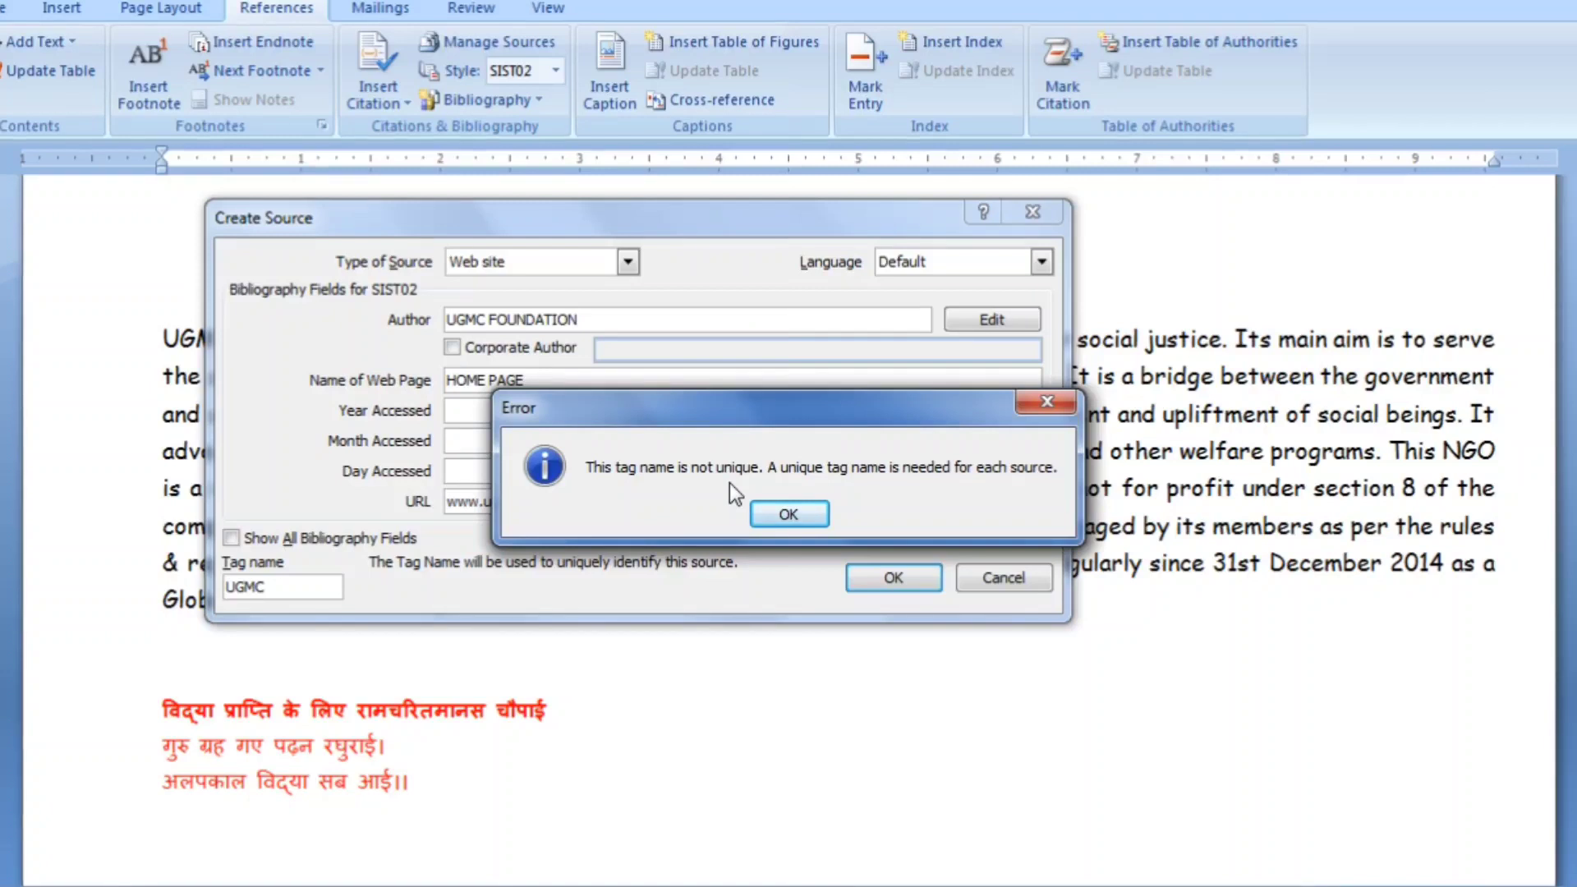
click(766, 511)
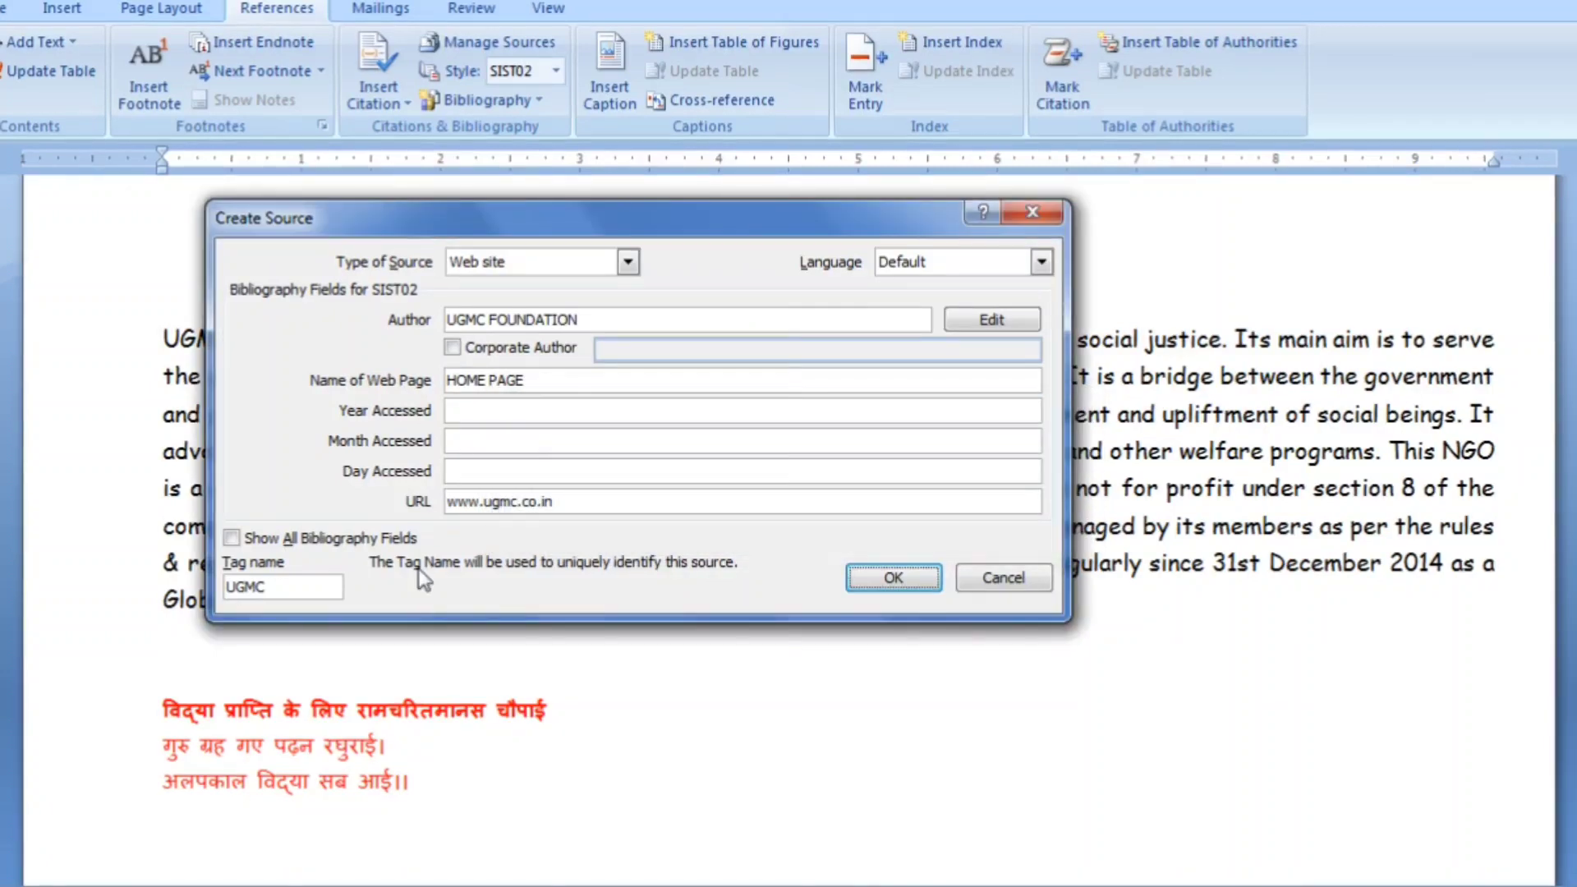
Change the source's tag name to UGM_C and create the source, inserting its citation after the UGMC paragraph.
click(319, 590)
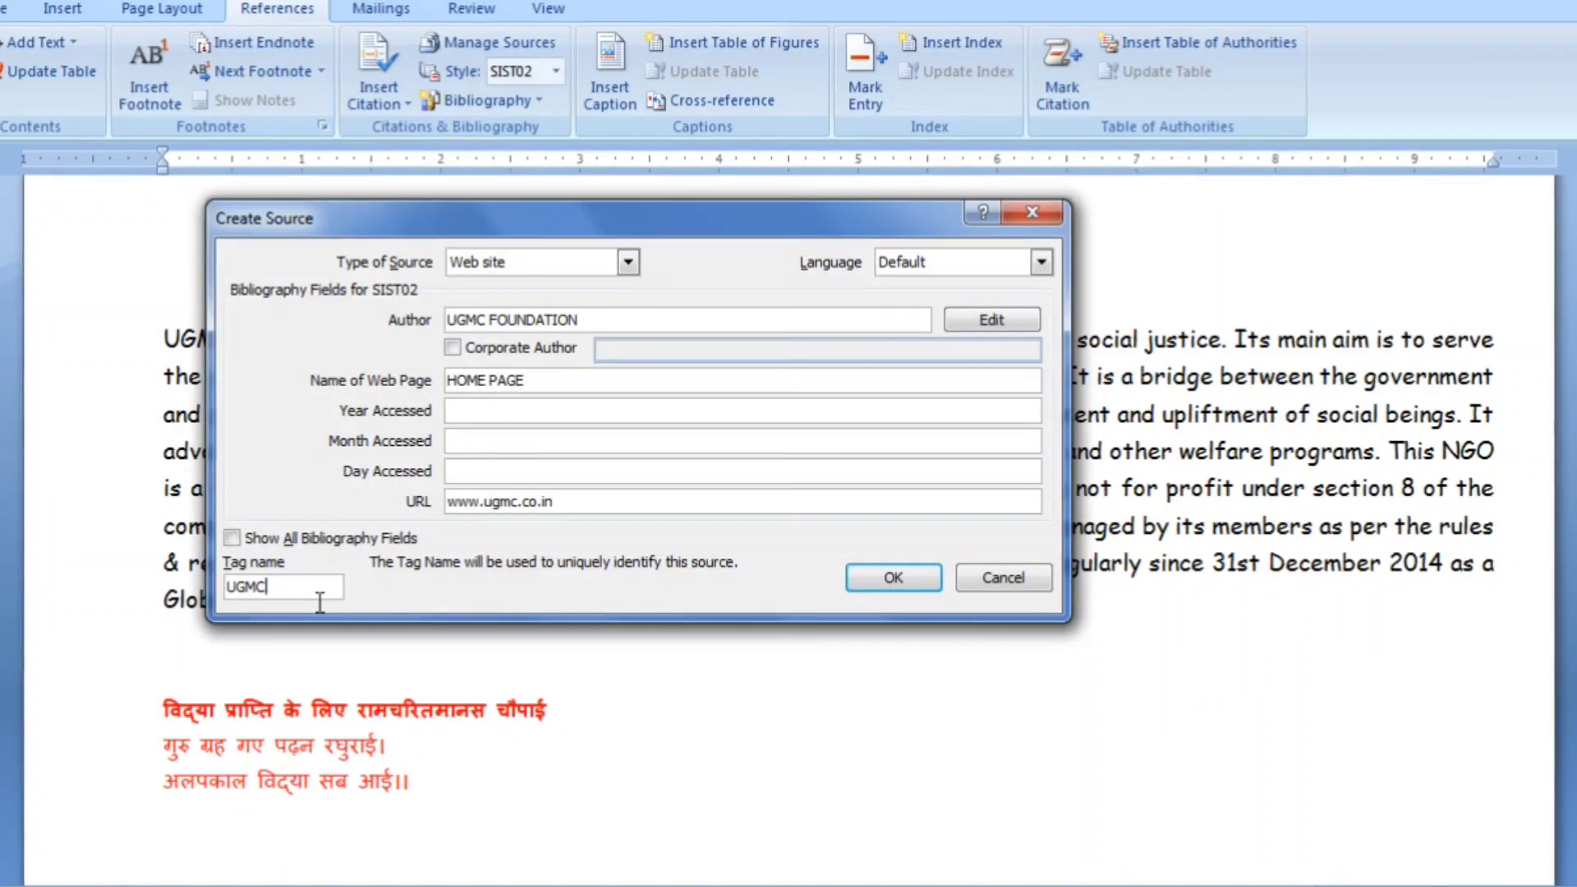
key(BackSpace)
text(_c)
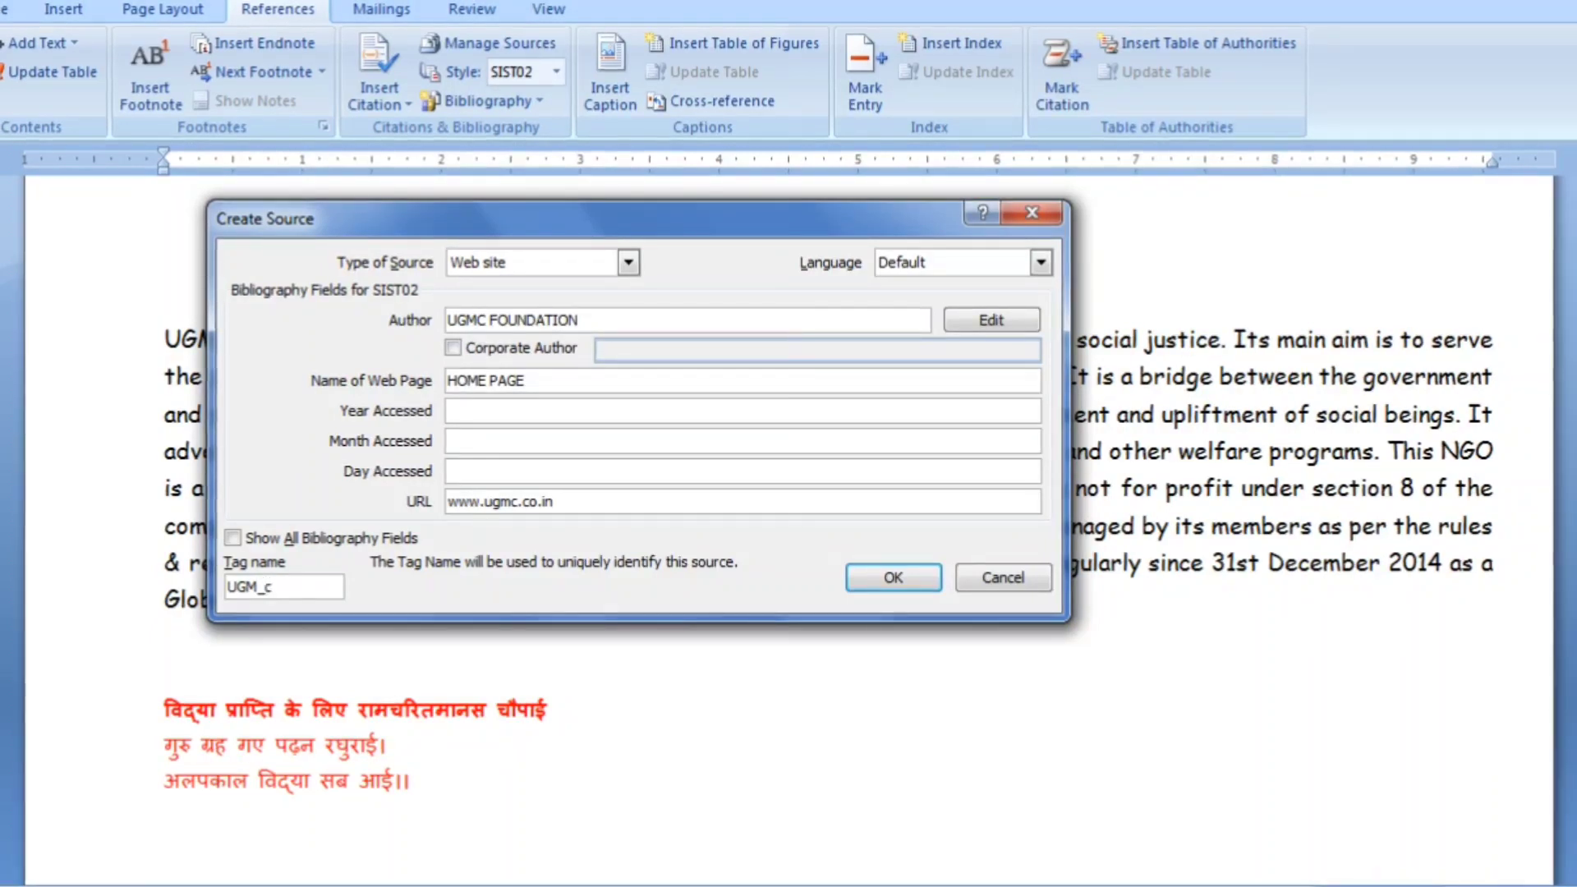
key(BackSpace)
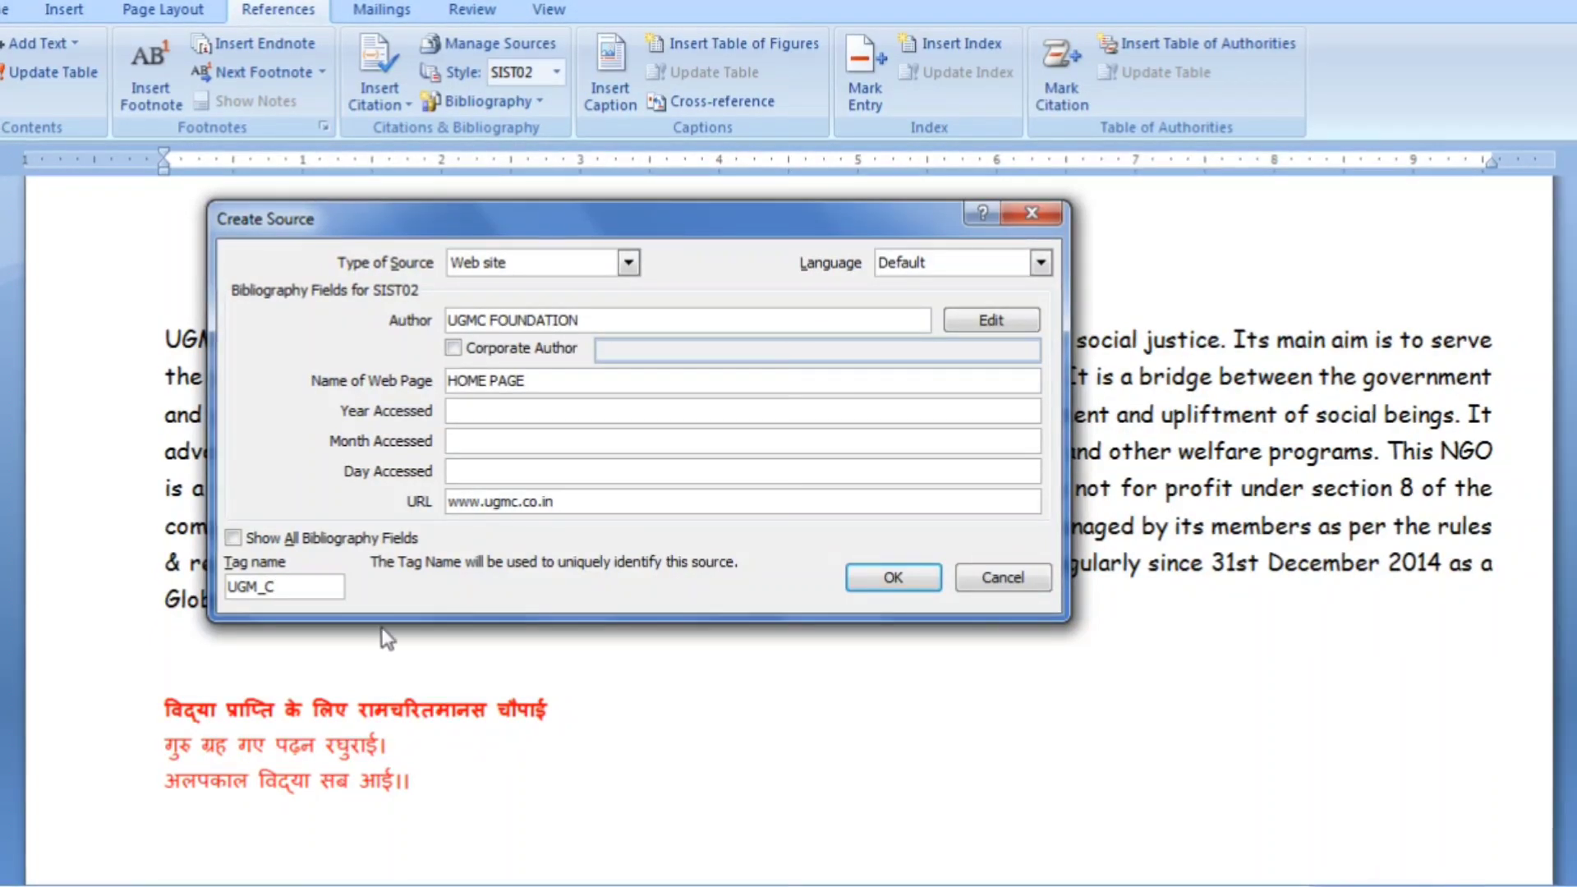
click(895, 570)
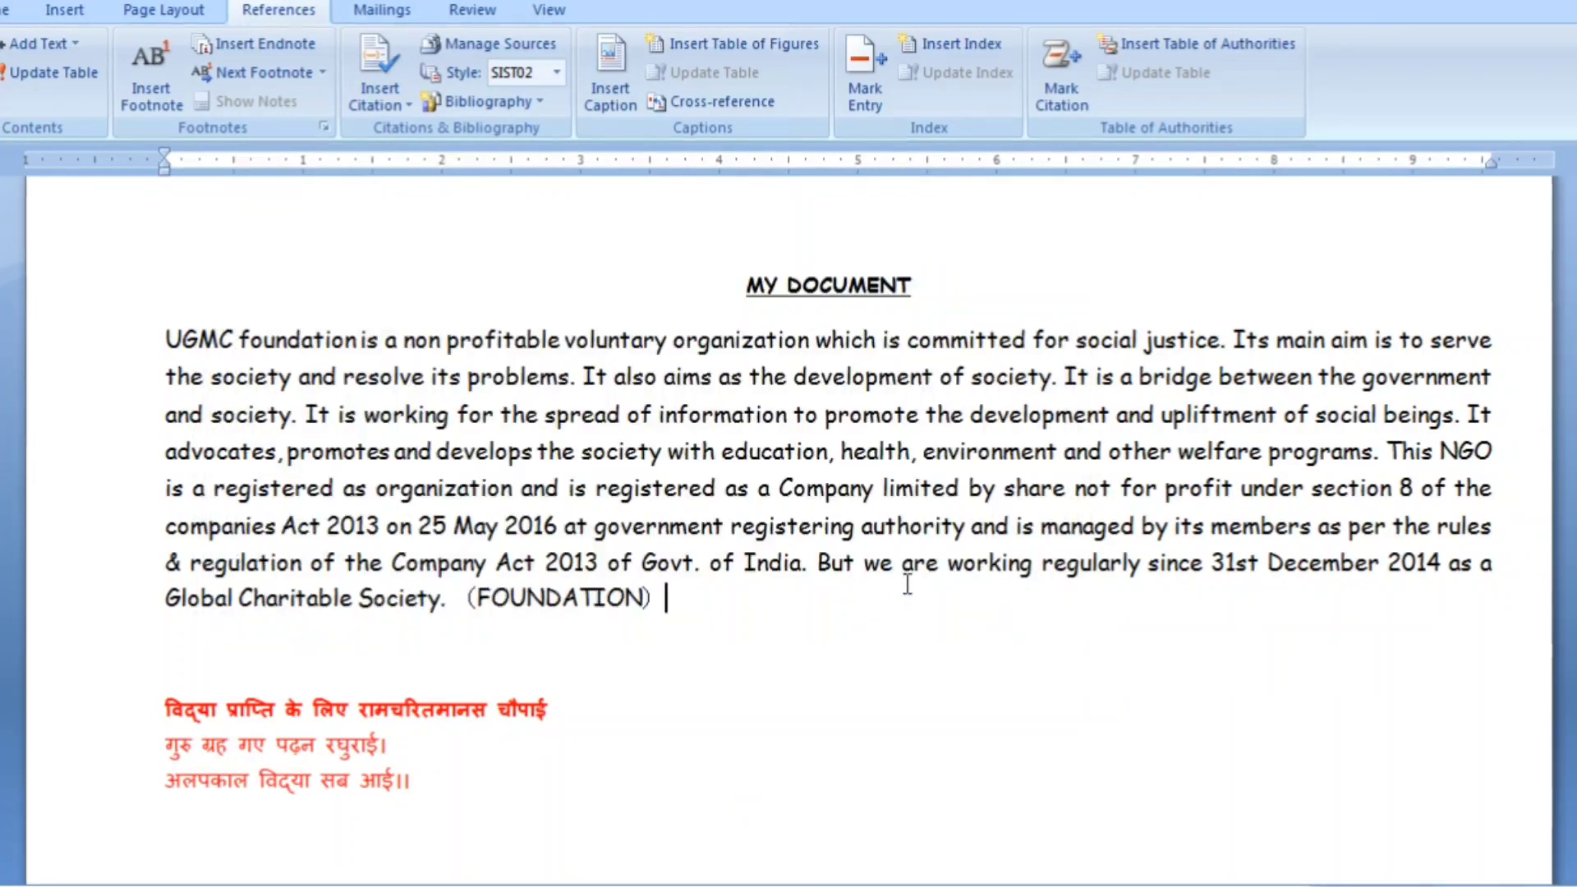
Examine the citation inserted after the UGMC paragraph, the options it offers, and the Hindi verse below it.
click(478, 612)
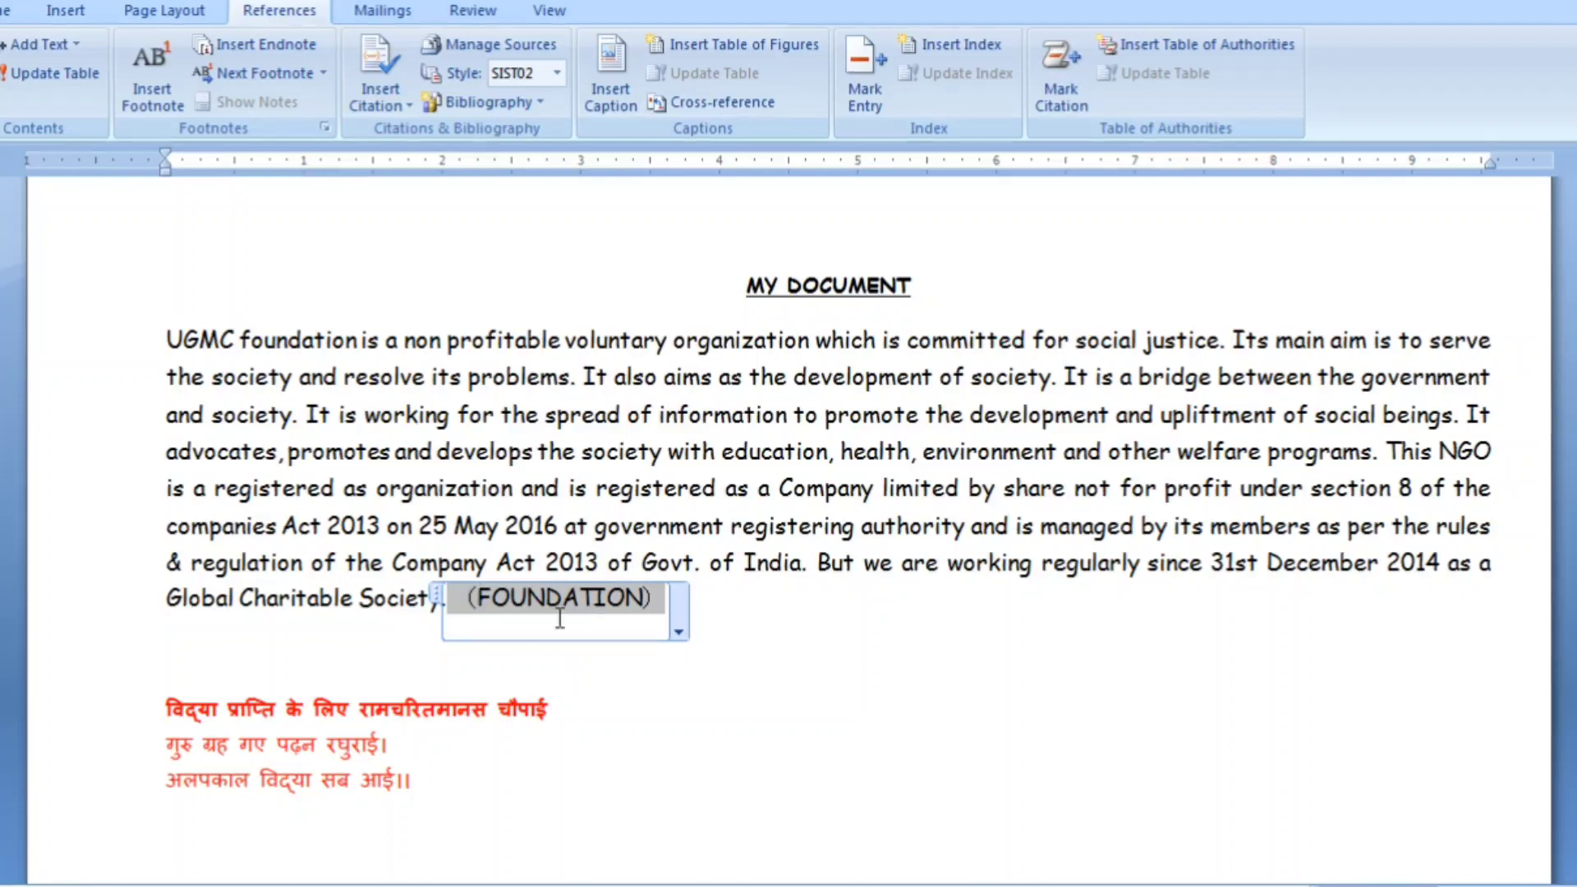
click(756, 638)
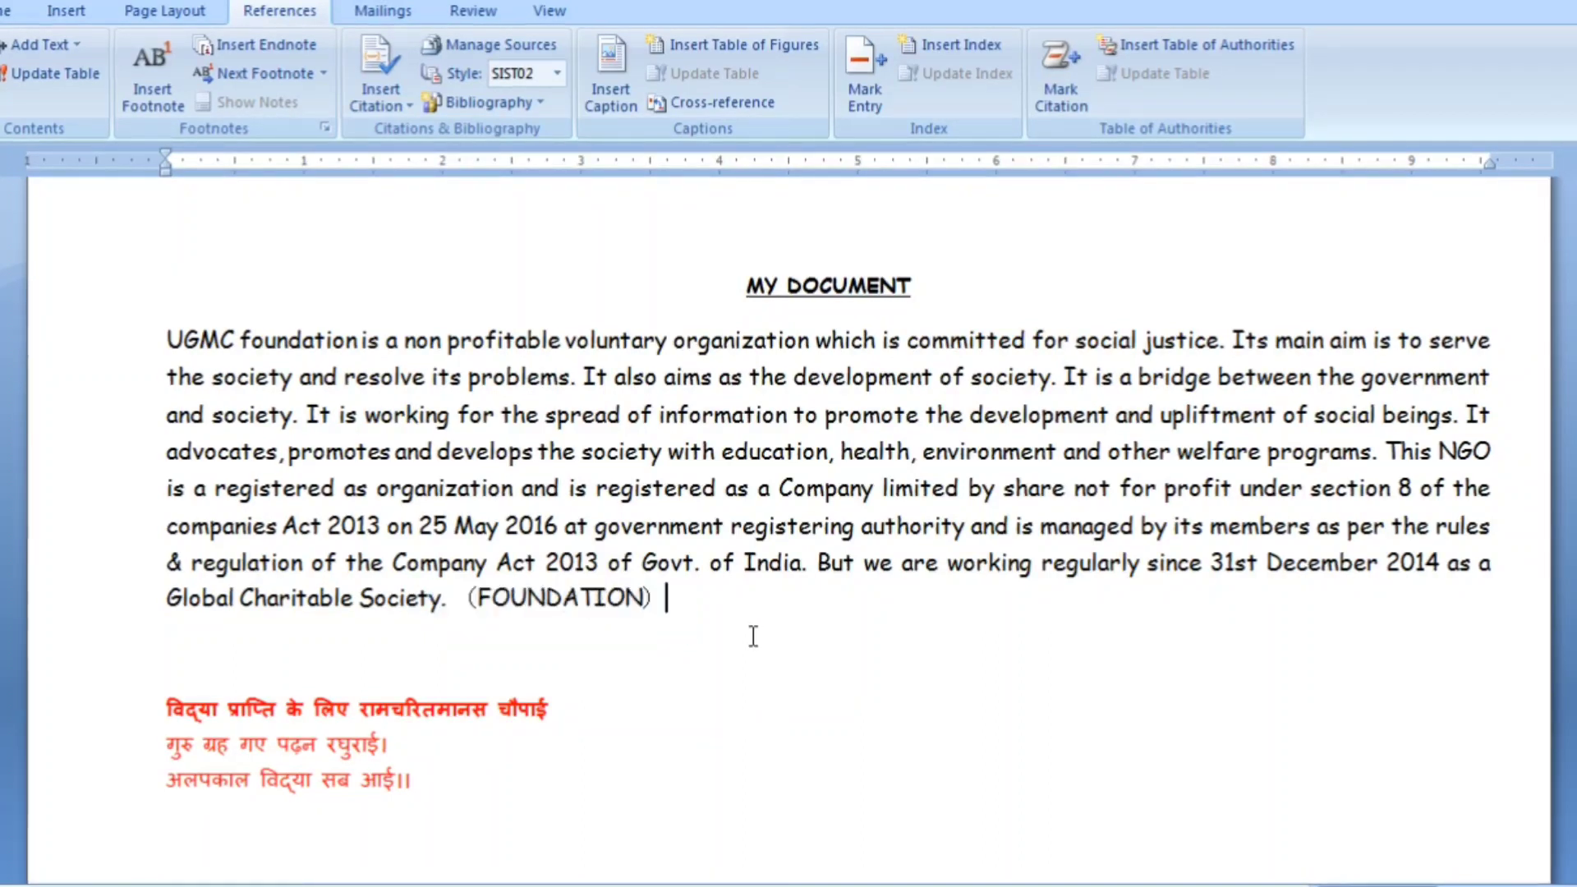
drag(685, 615, 542, 599)
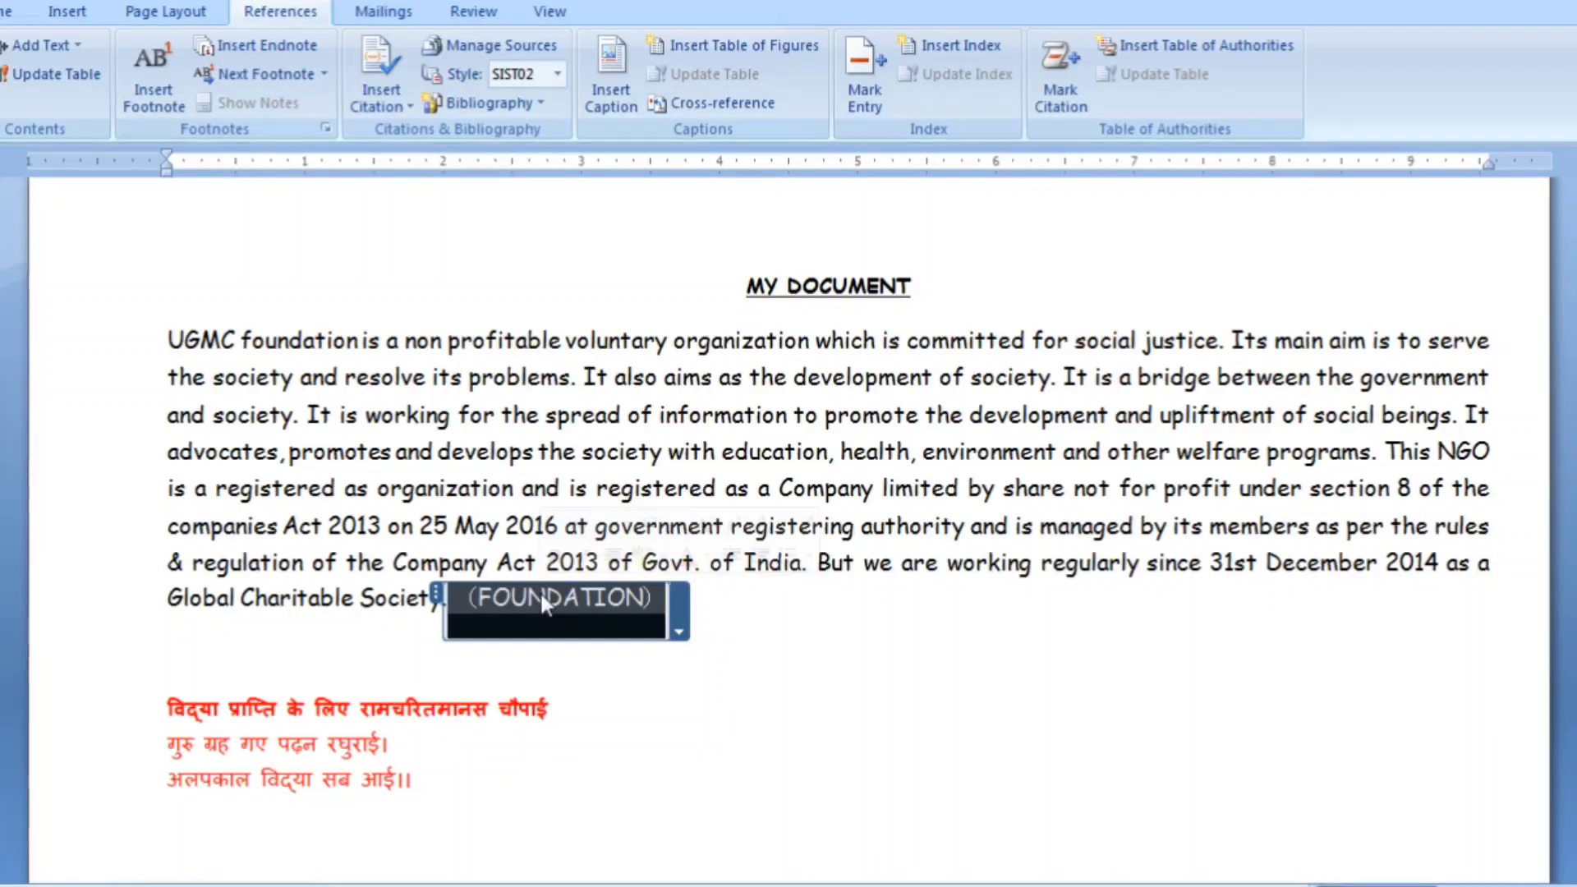
click(771, 644)
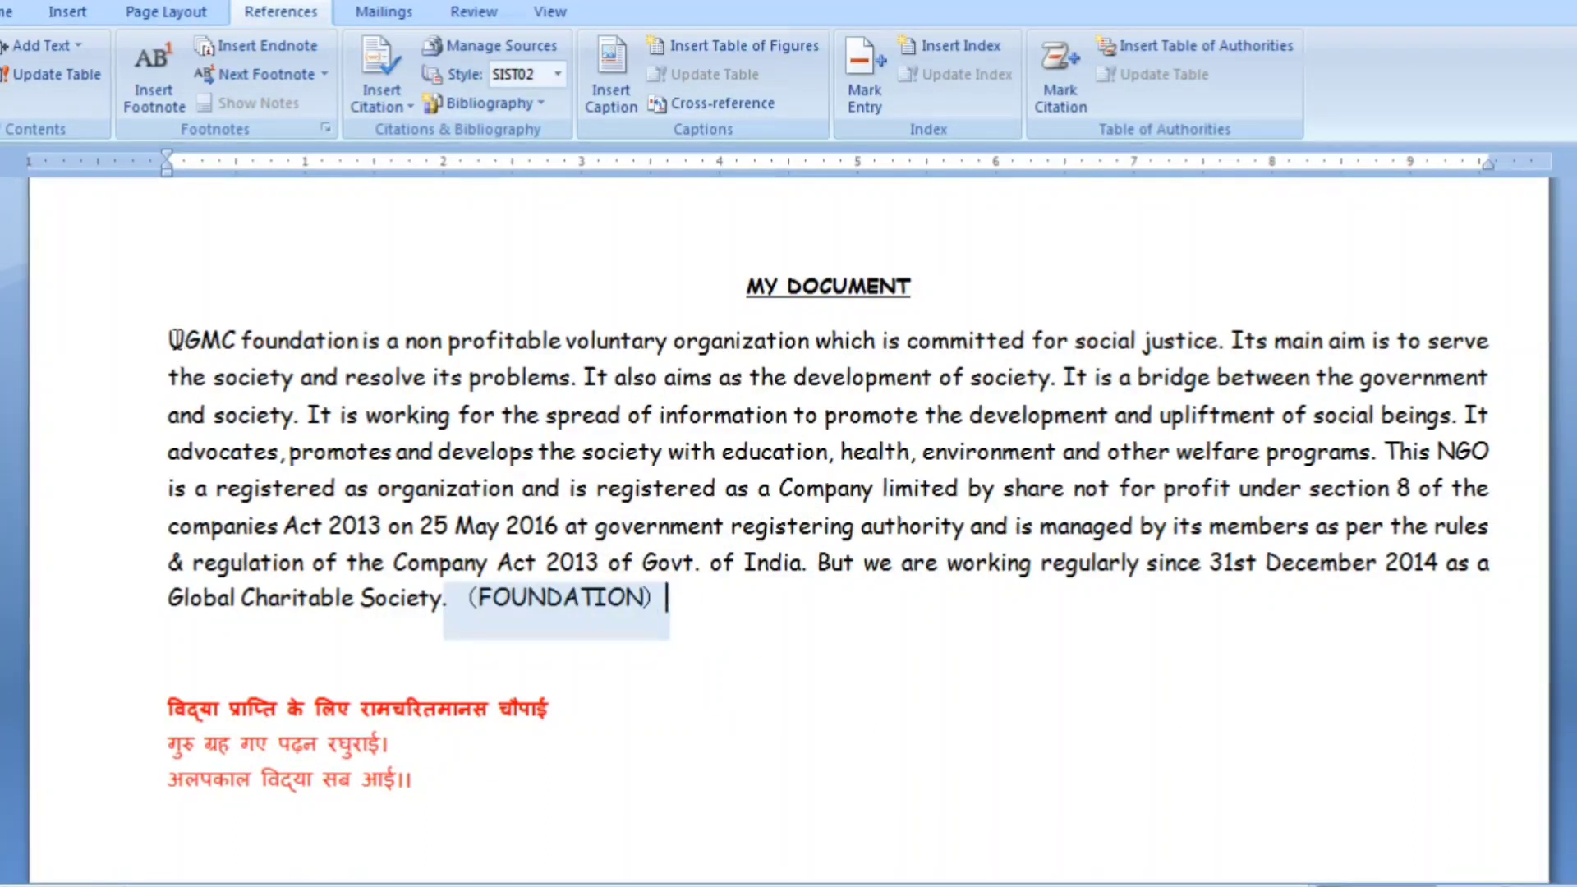
drag(176, 342, 437, 648)
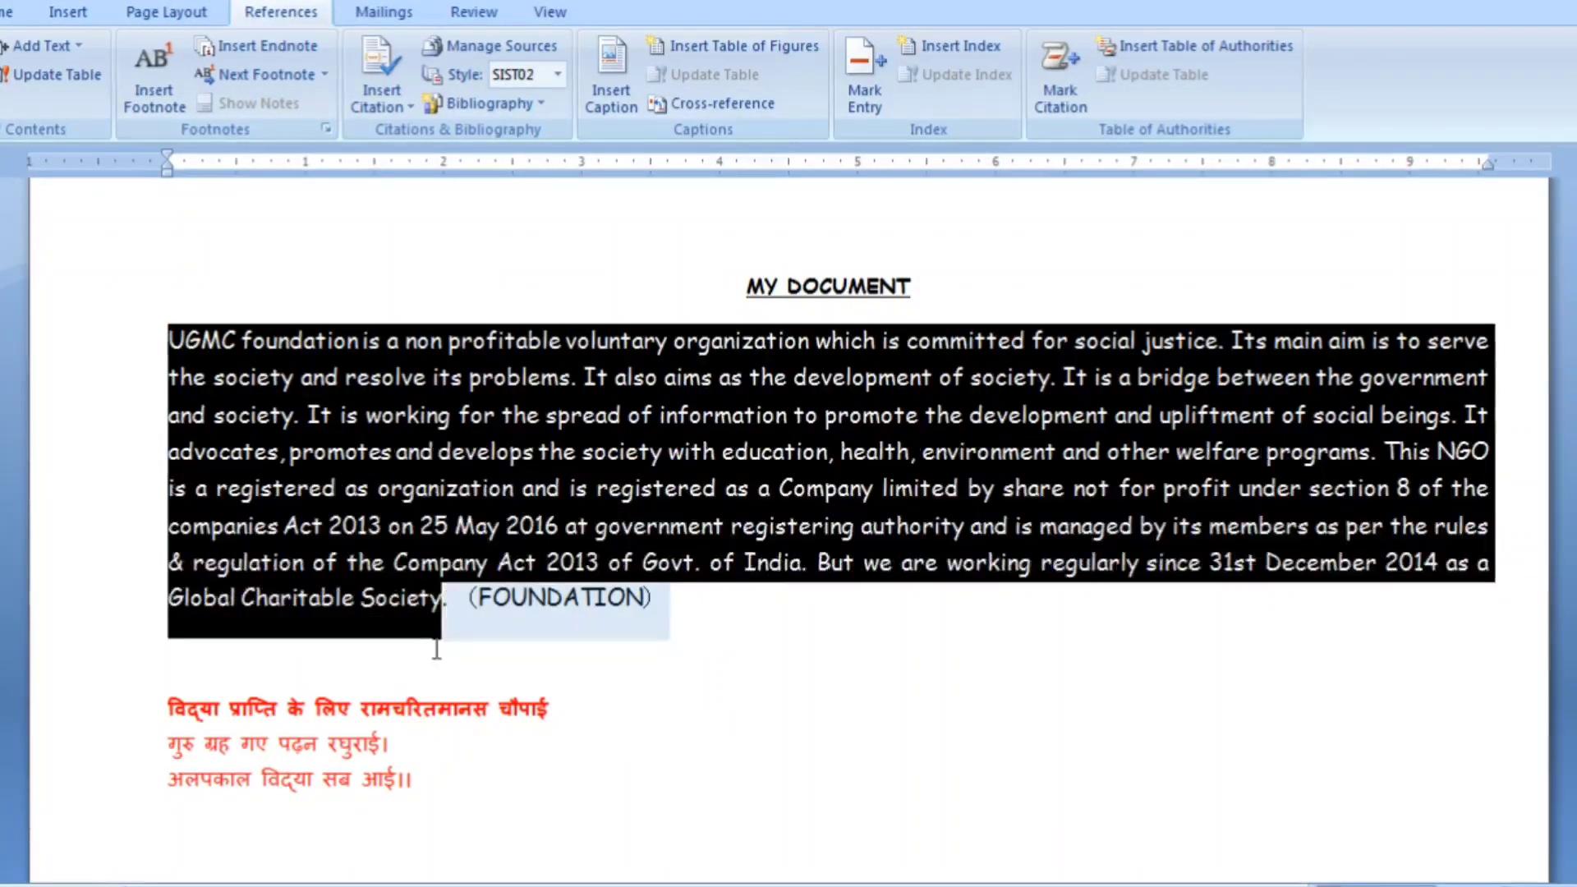
click(813, 599)
click(596, 624)
click(675, 612)
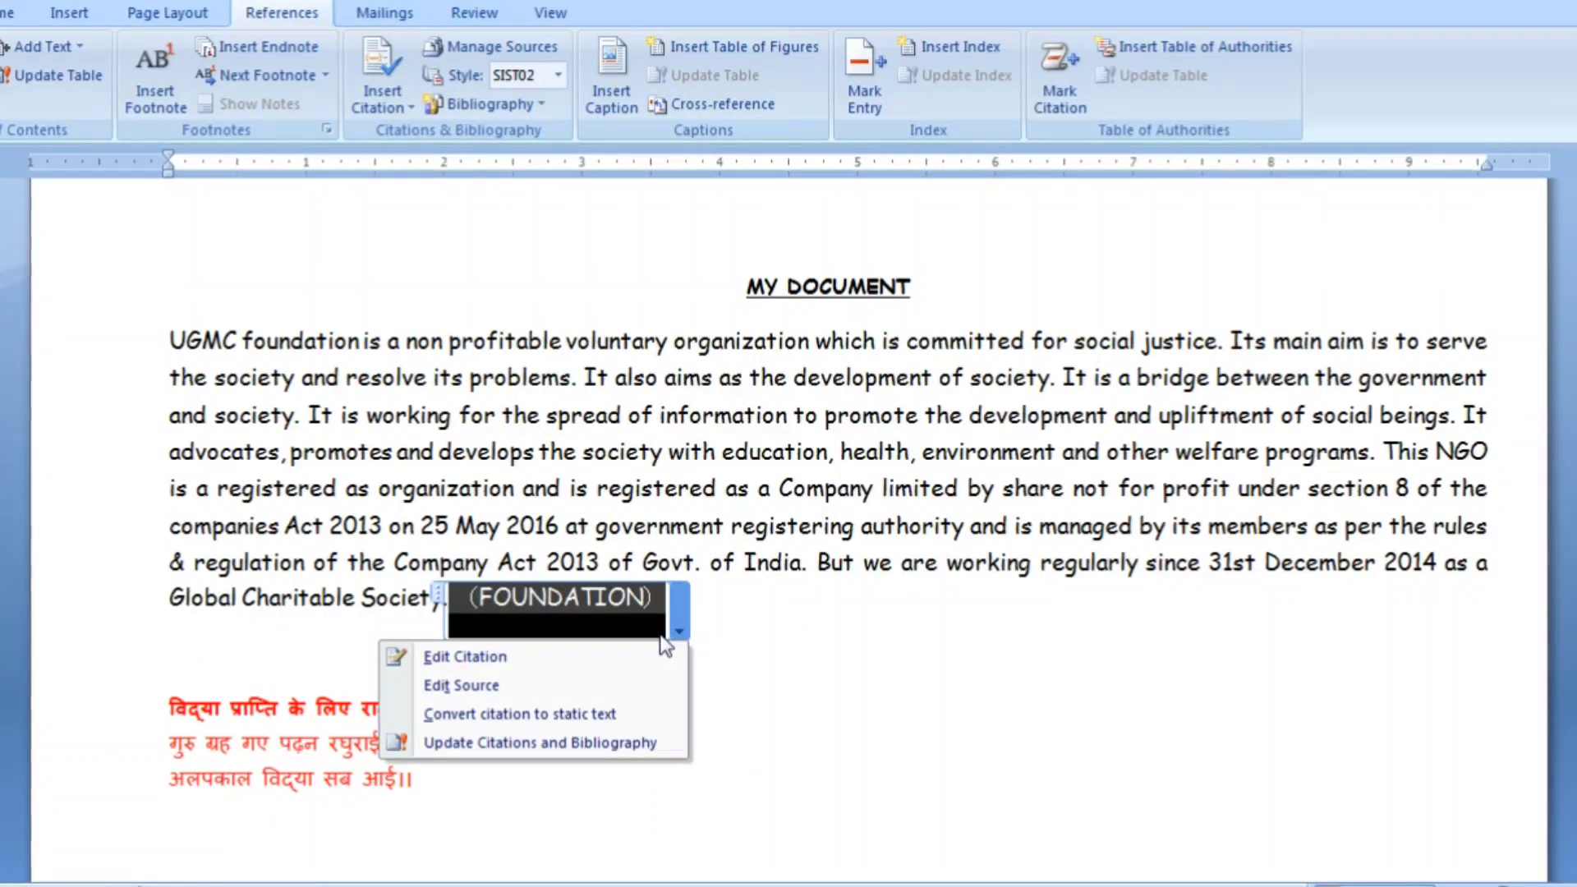
key(Escape)
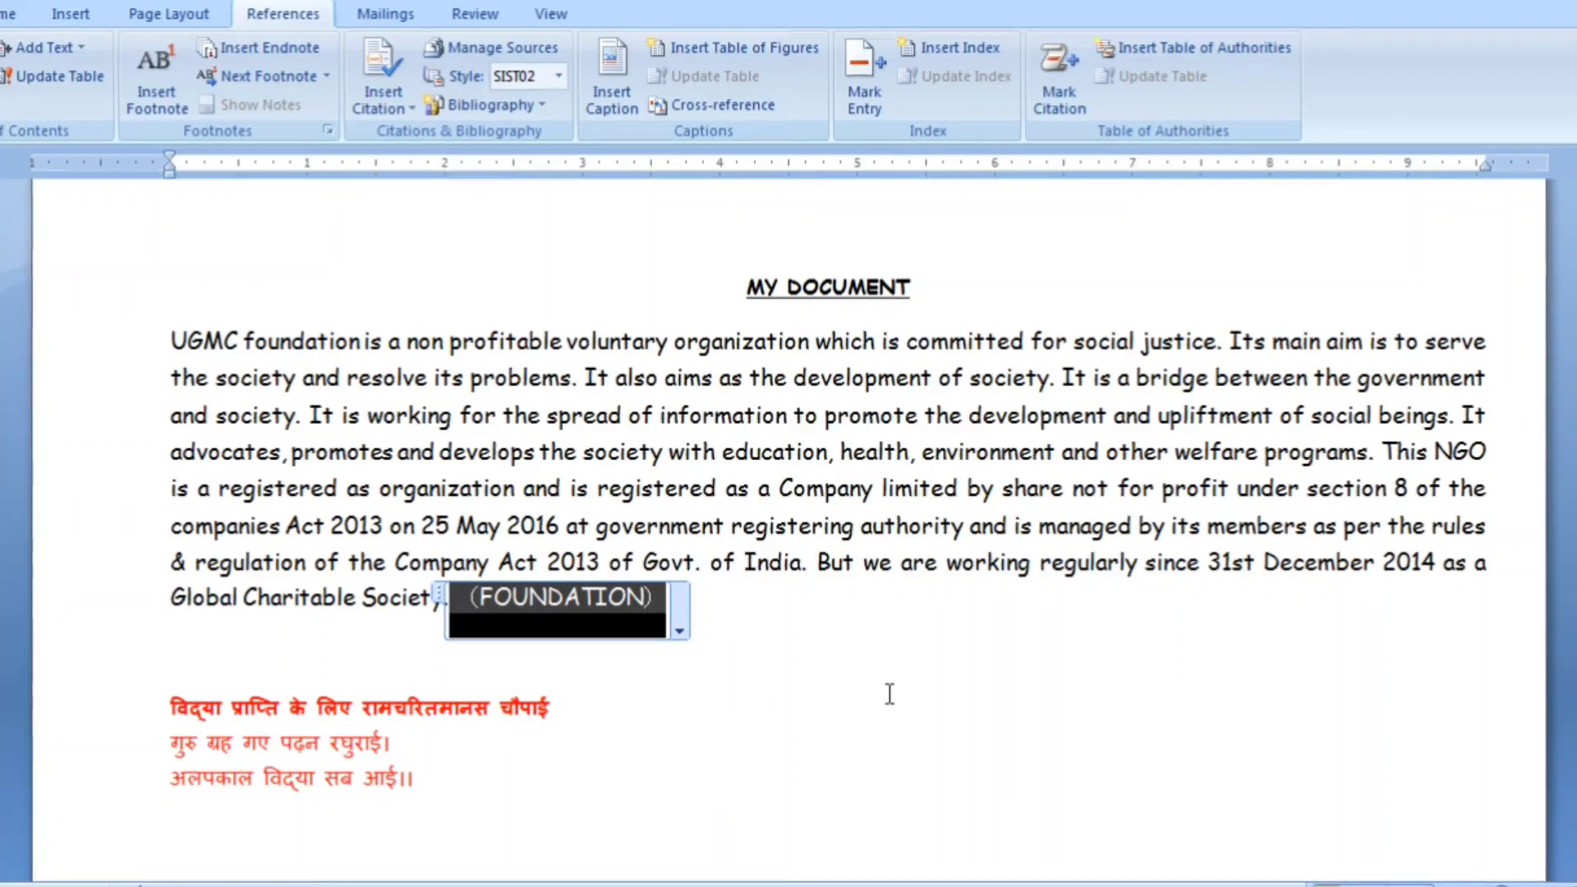
key(Down)
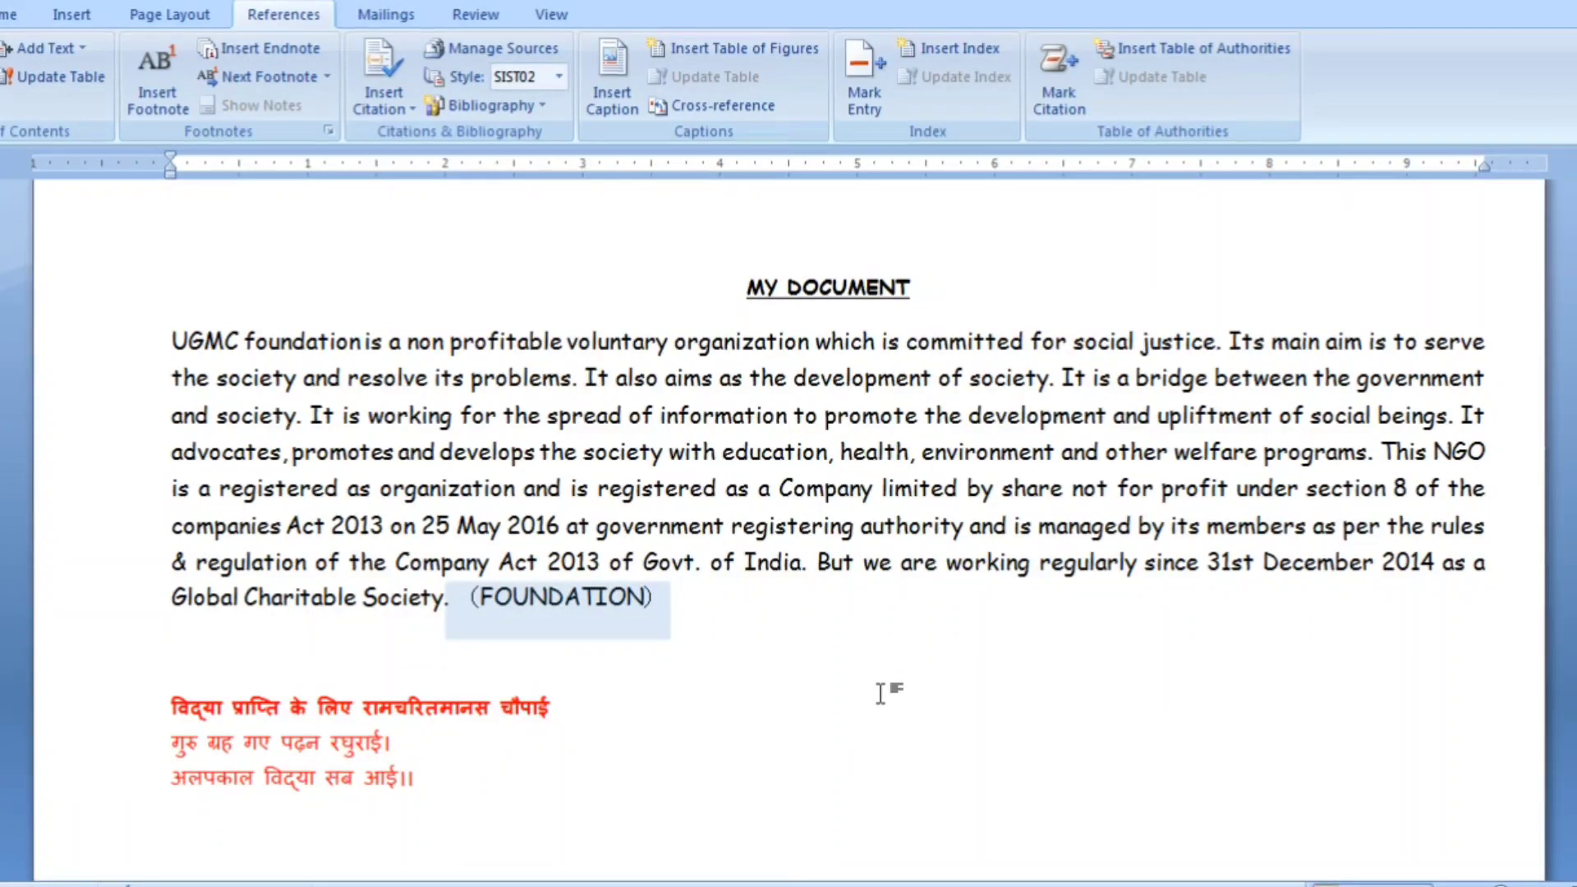
scroll(883, 690, down, 1)
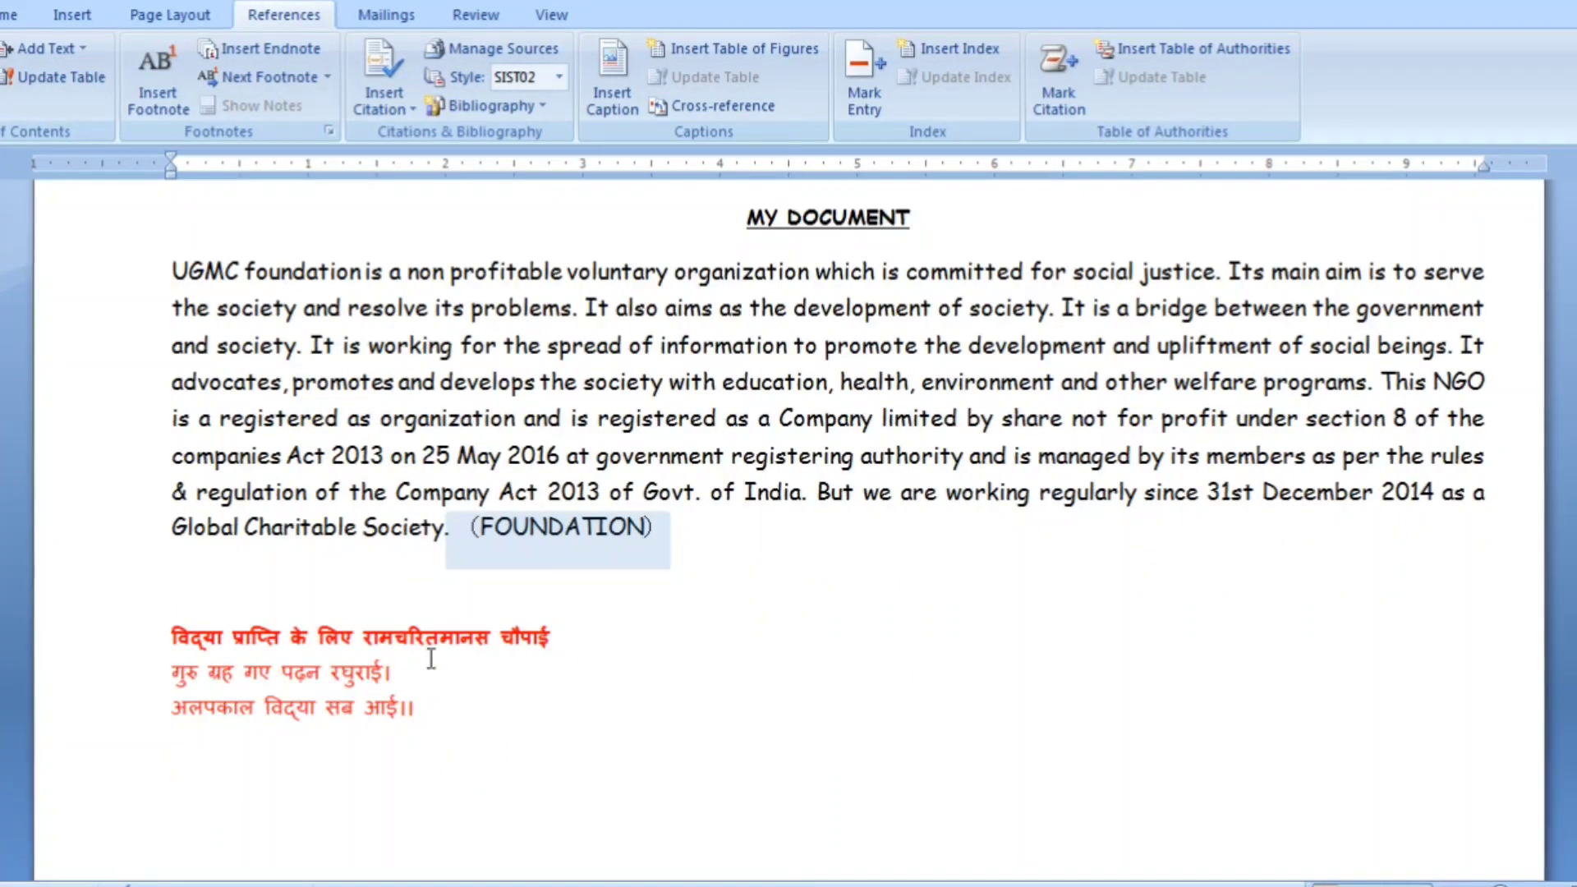
drag(172, 635, 528, 703)
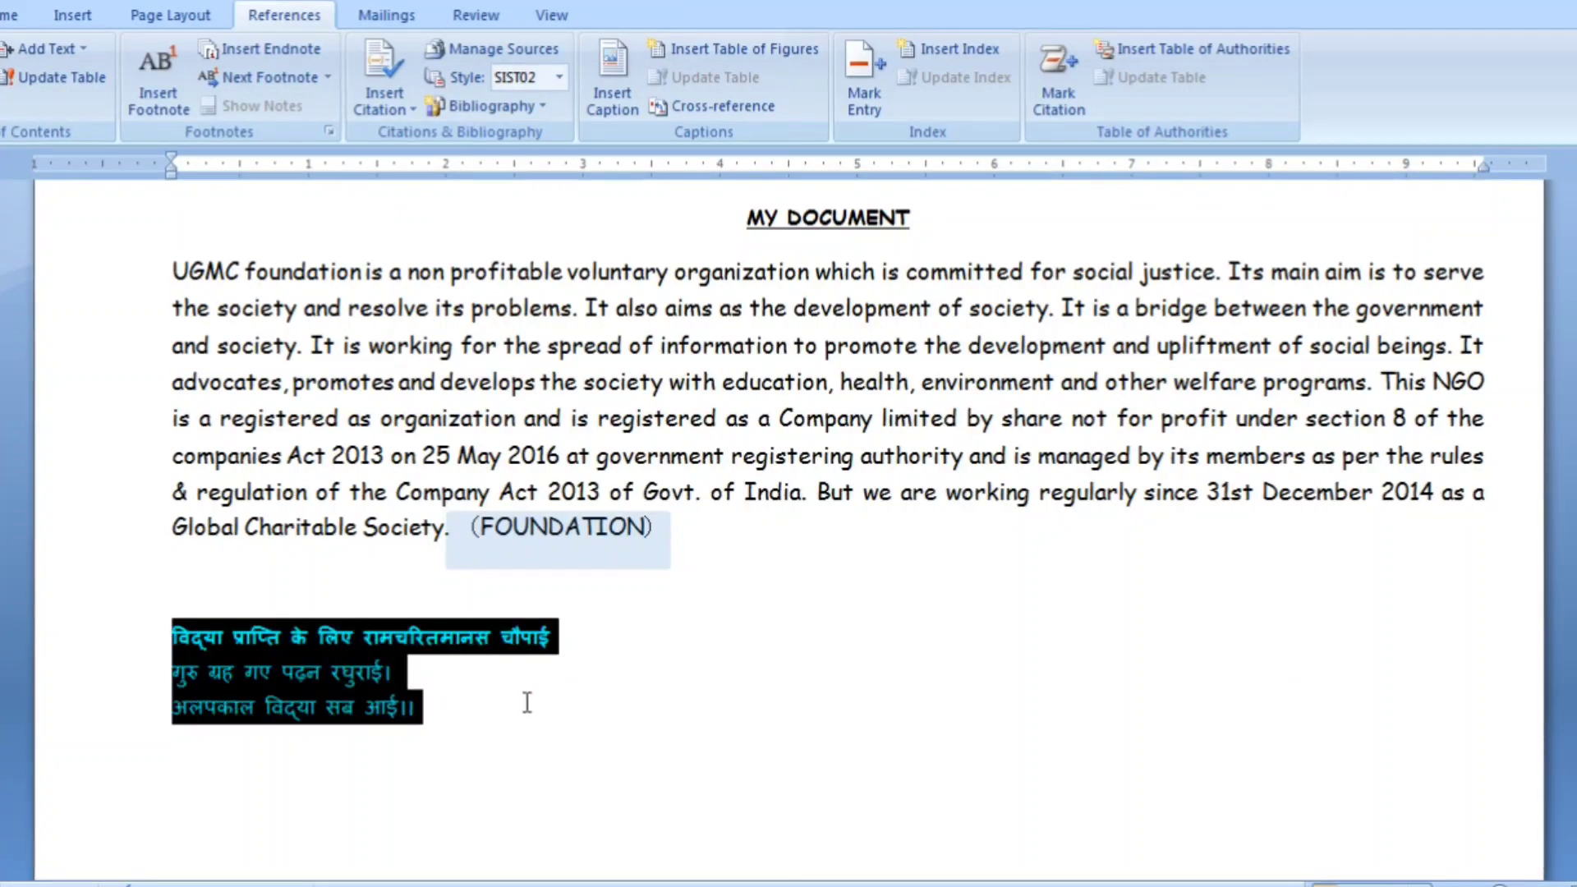
click(815, 706)
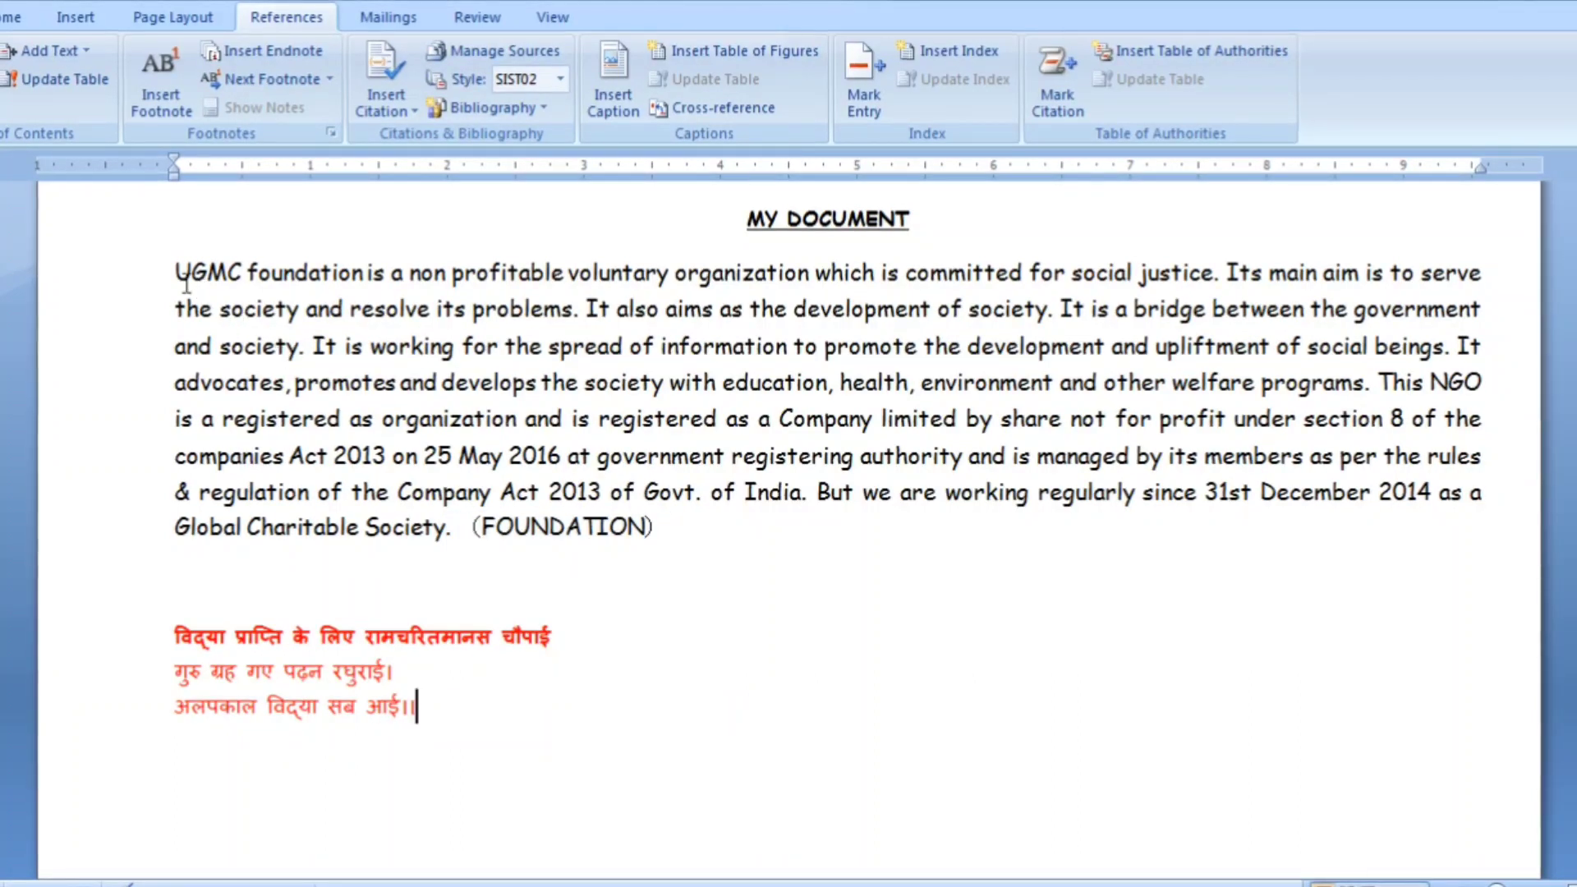
drag(175, 273, 488, 573)
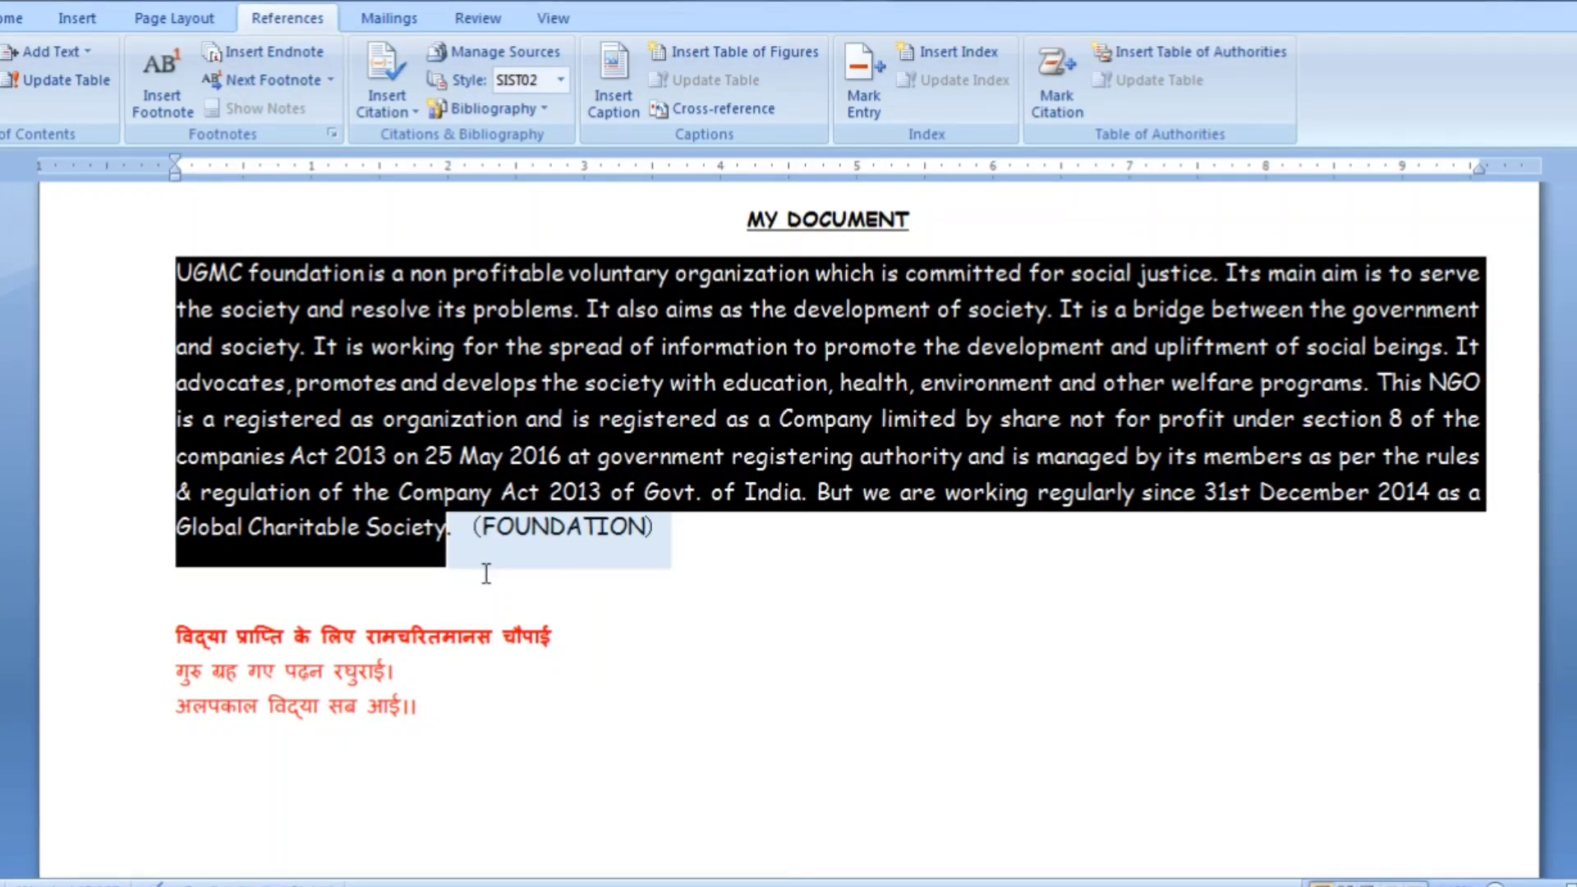
click(462, 616)
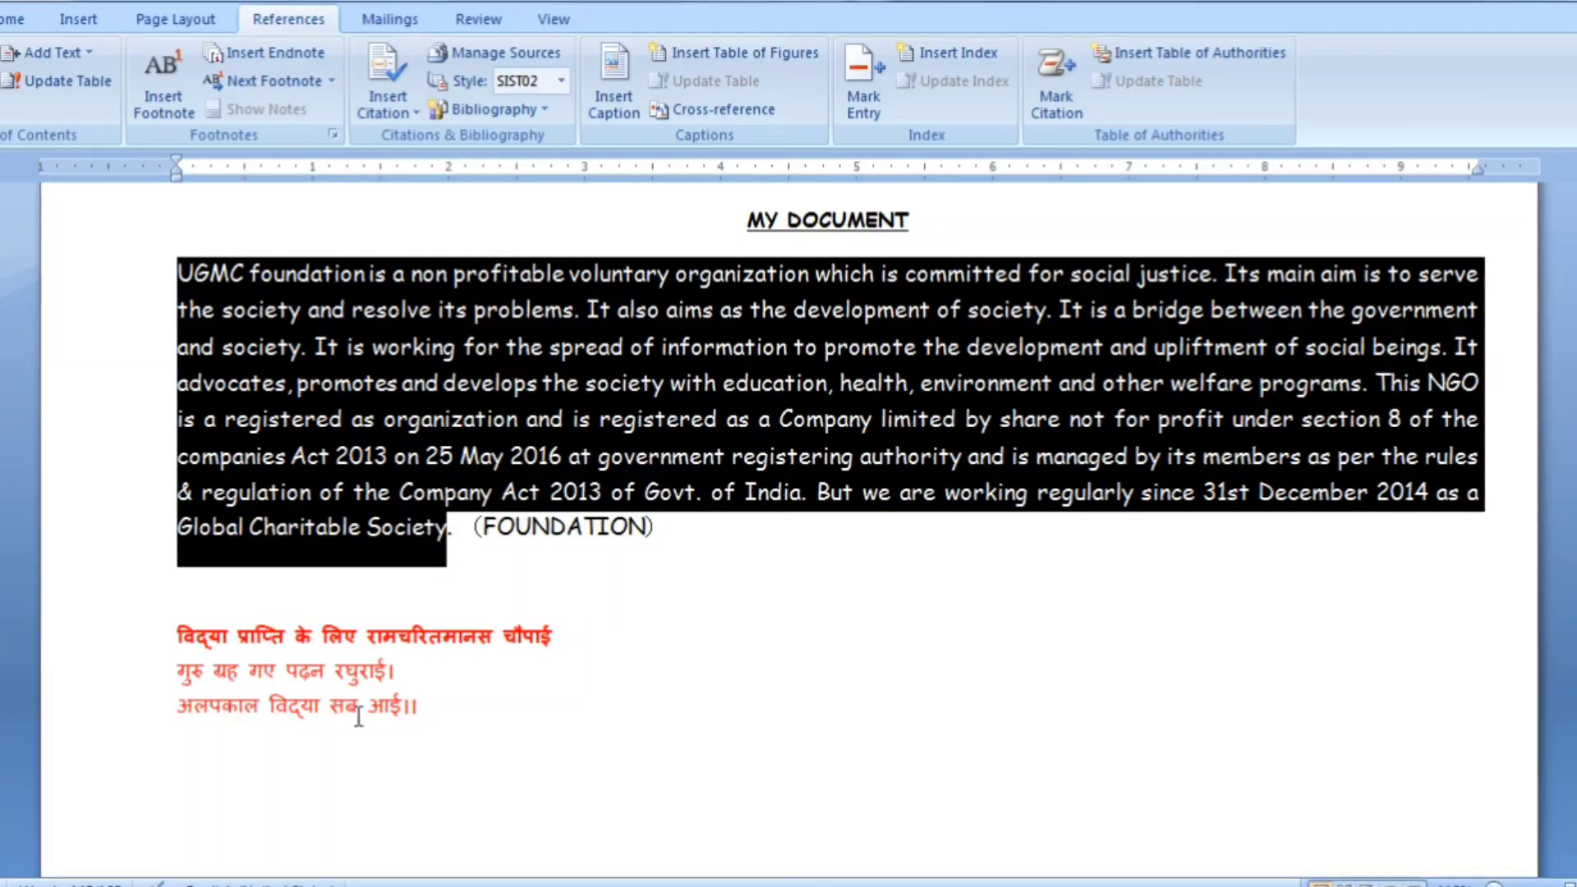
Start adding a new source for a citation at the end of the Hindi verse.
click(417, 706)
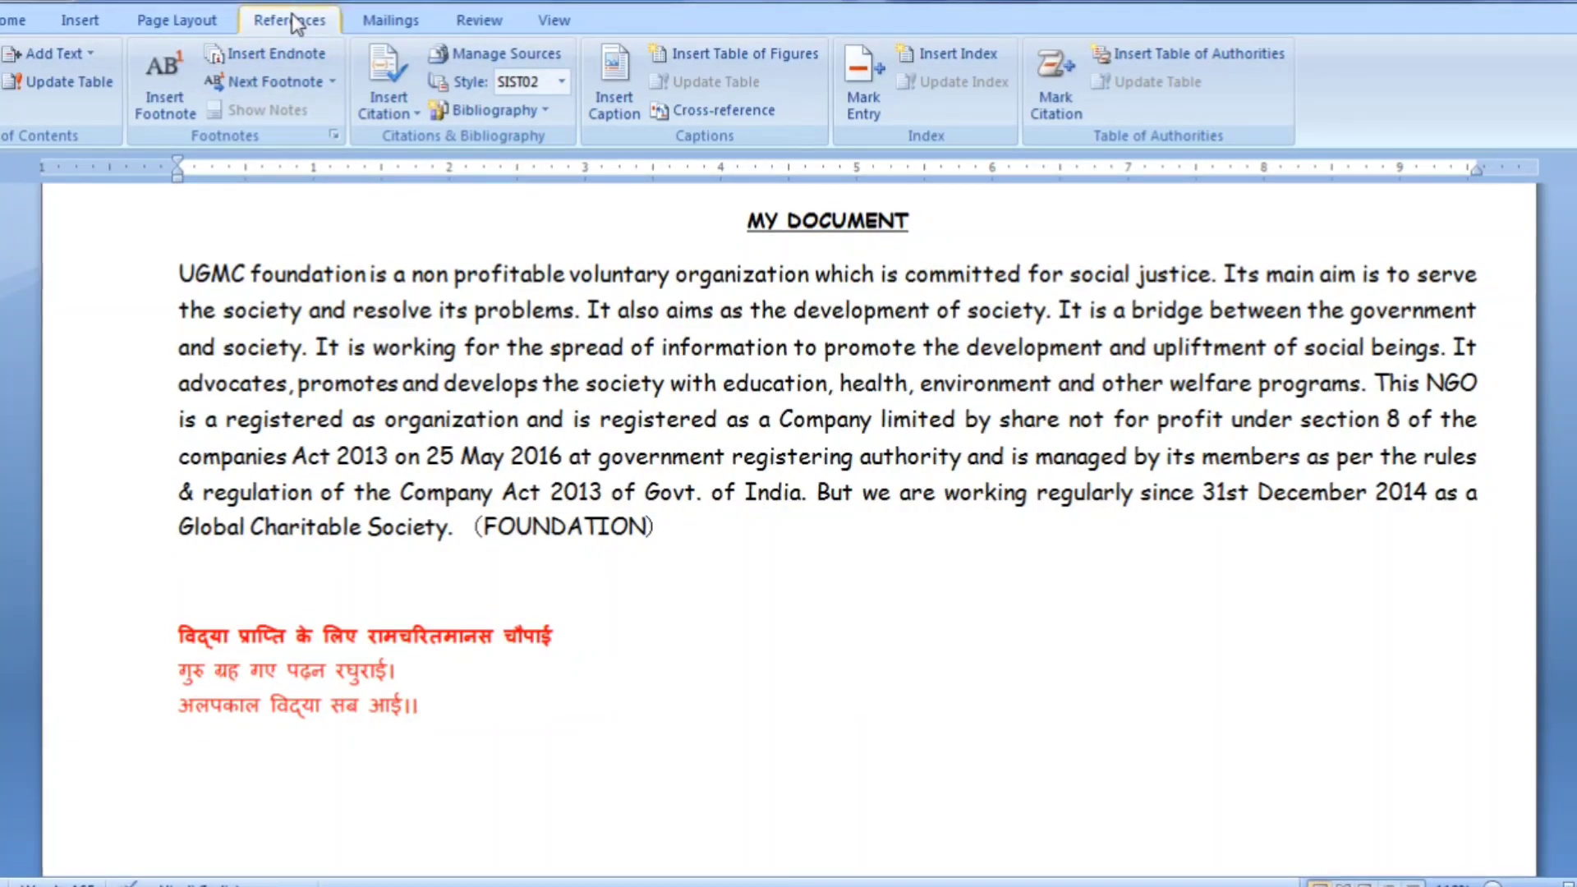
click(395, 114)
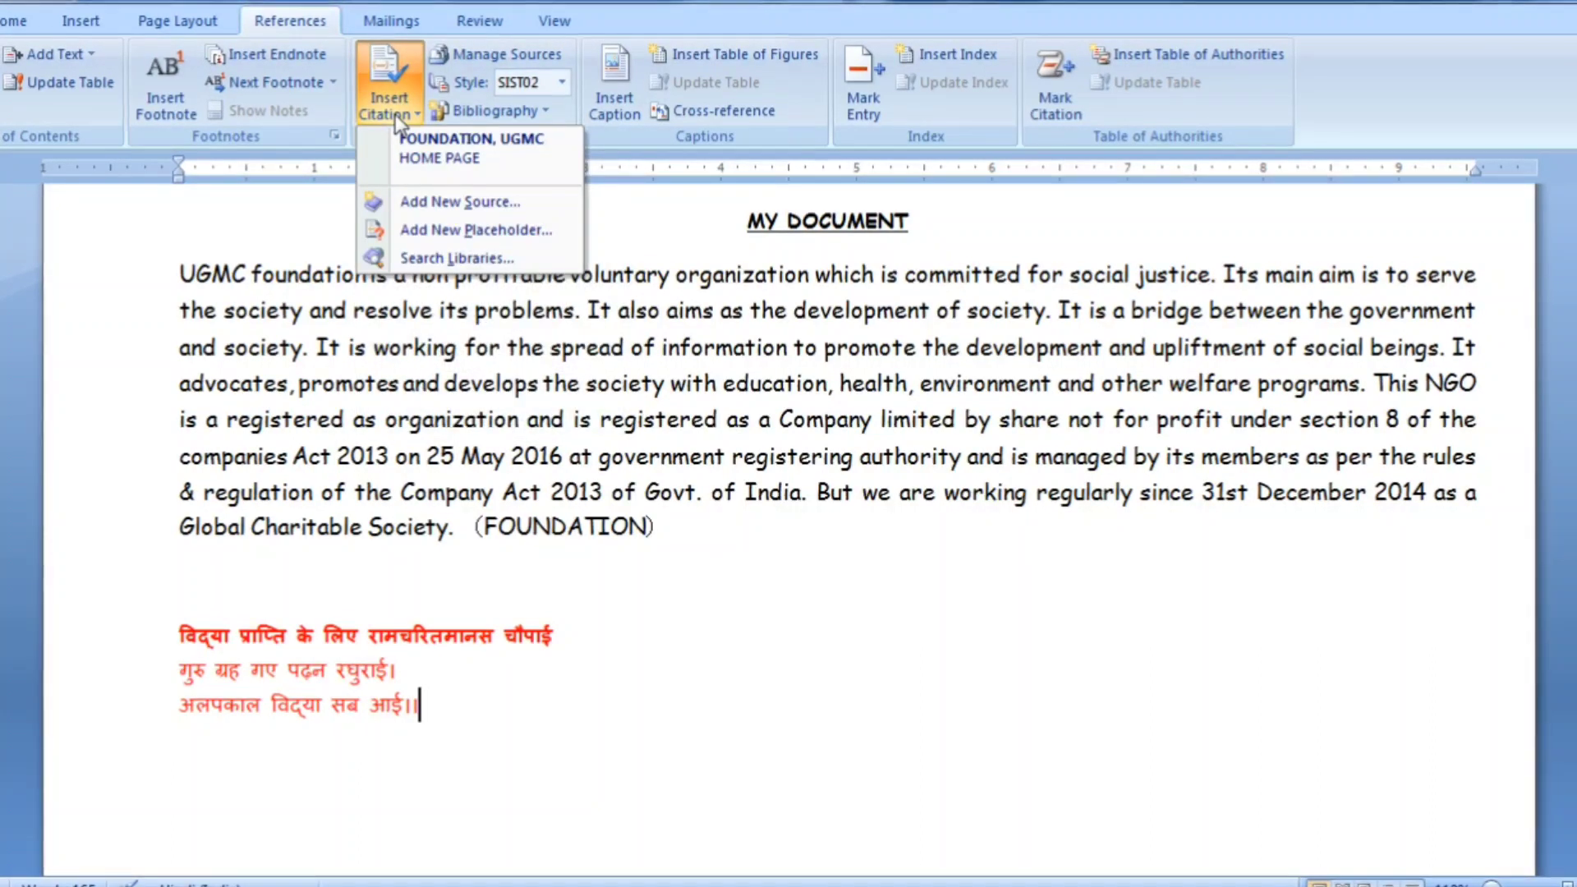
click(452, 201)
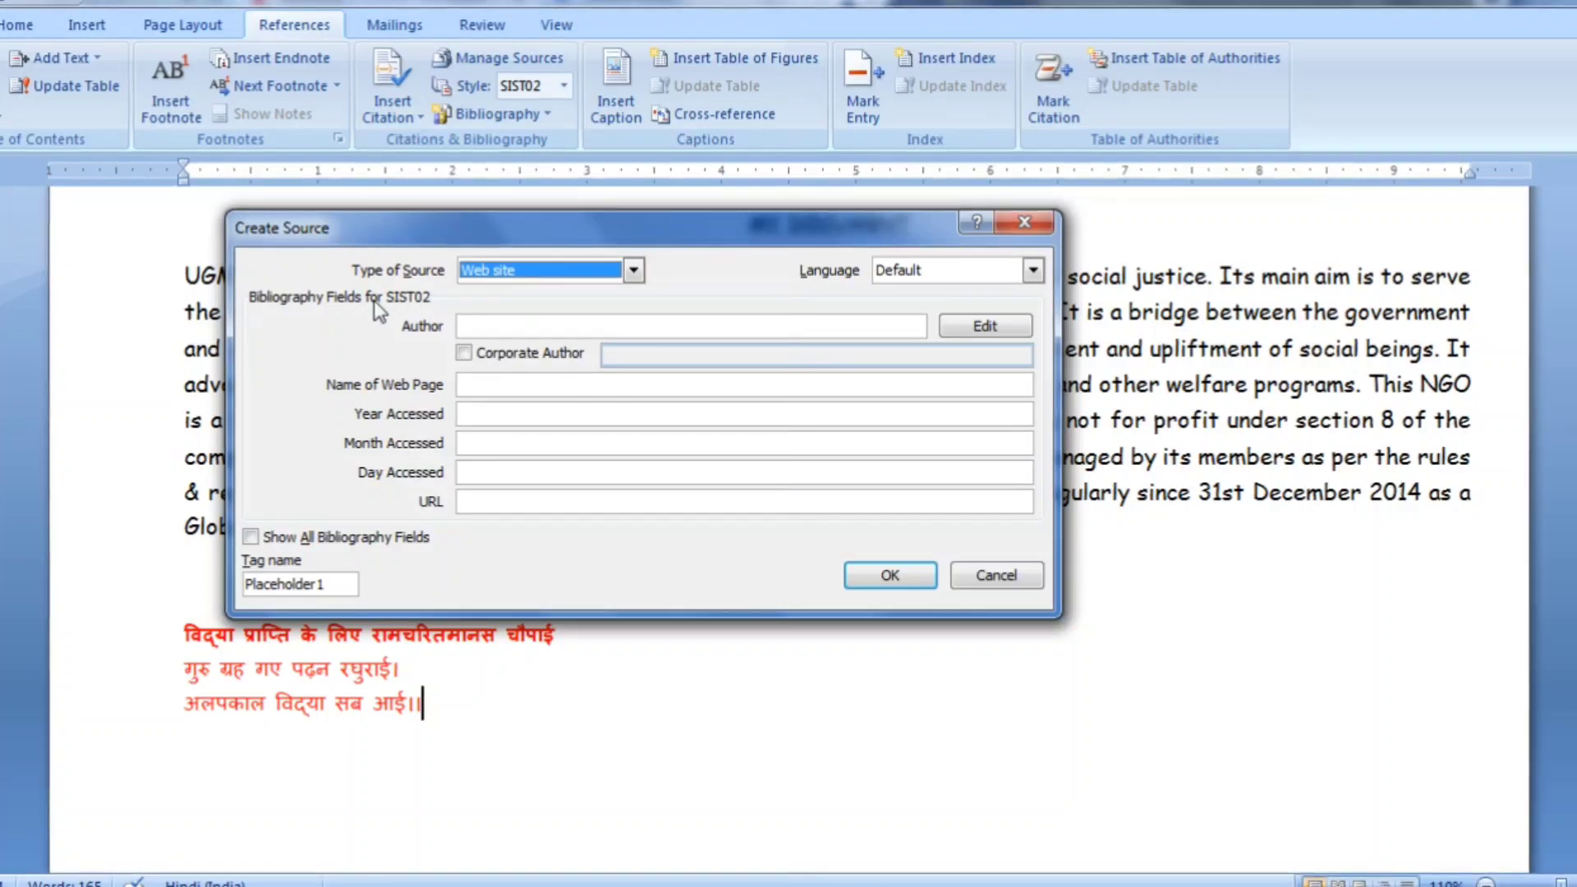
Look through the available source types and choose Book for the Hindi verse's source.
click(630, 272)
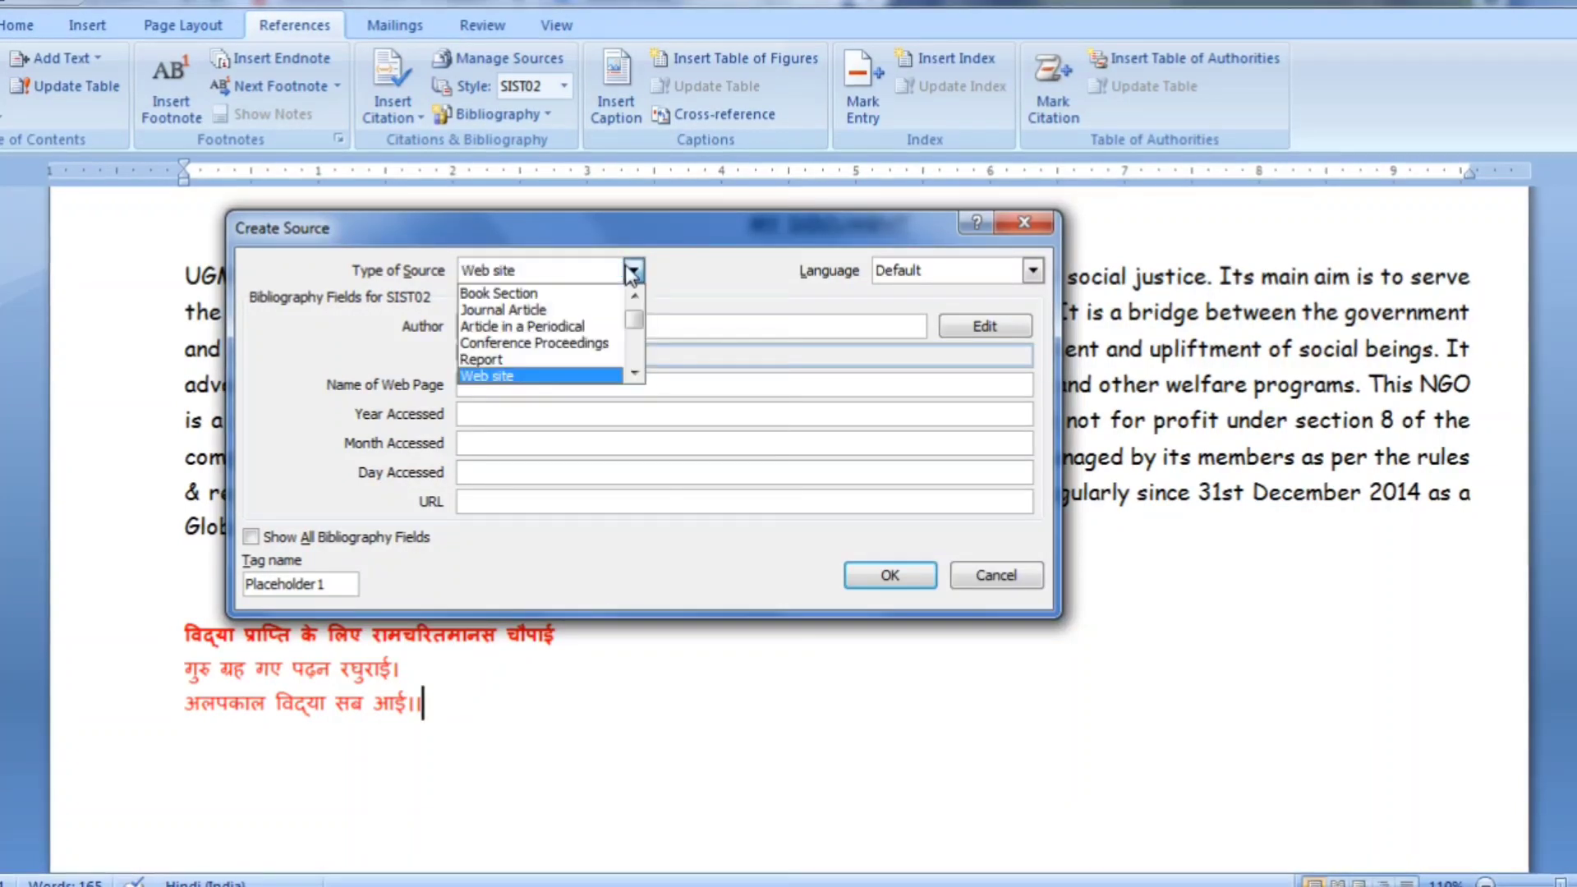
scroll(637, 323, up, 1)
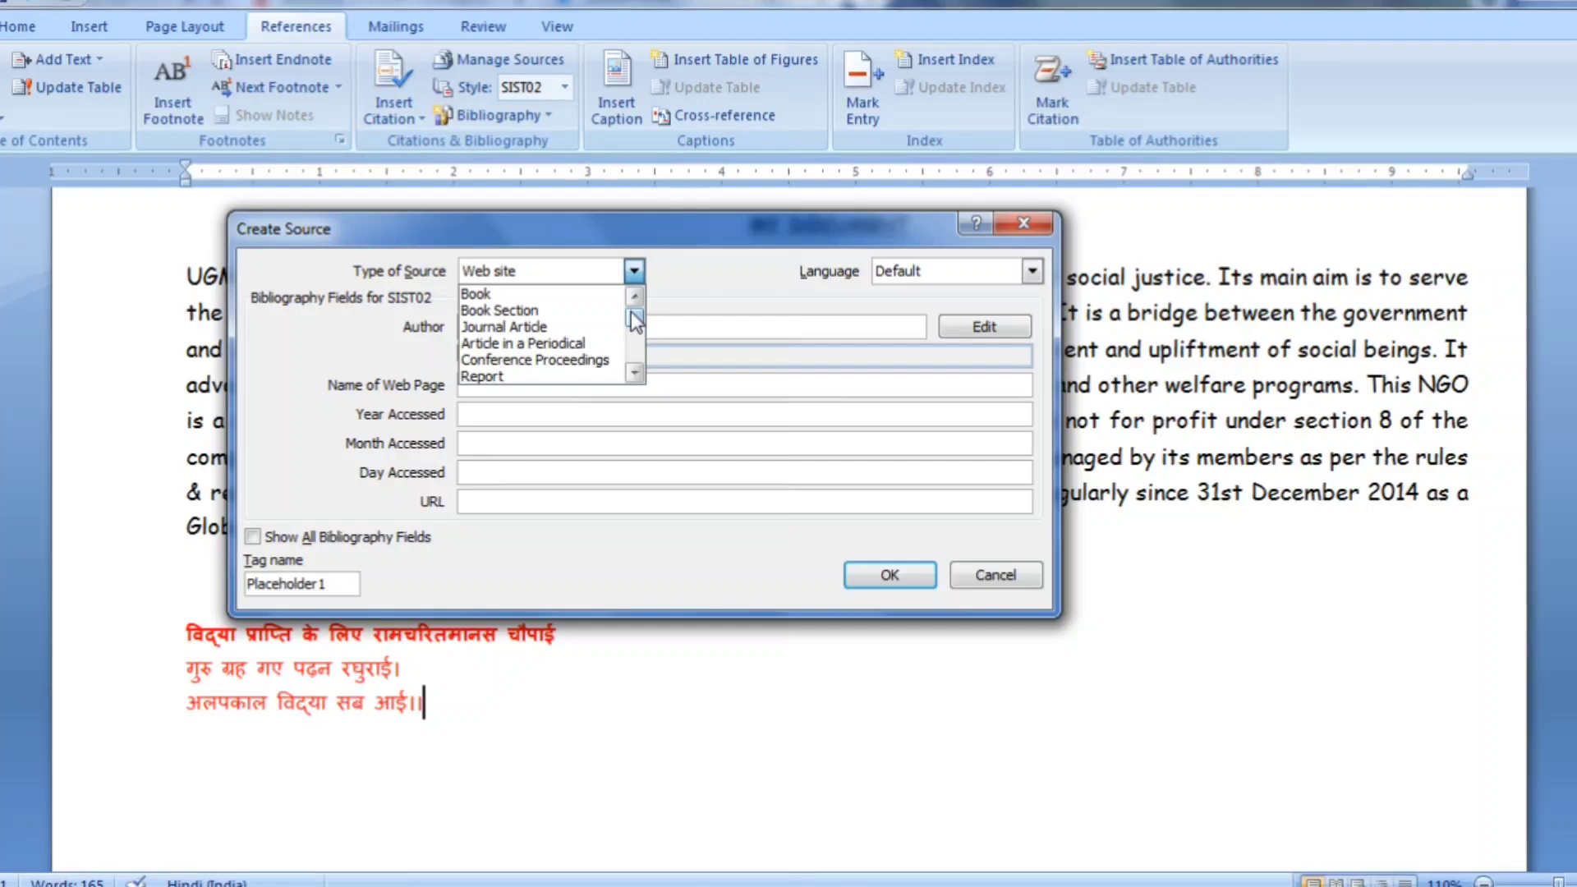
click(638, 376)
click(638, 377)
click(638, 377)
click(638, 377)
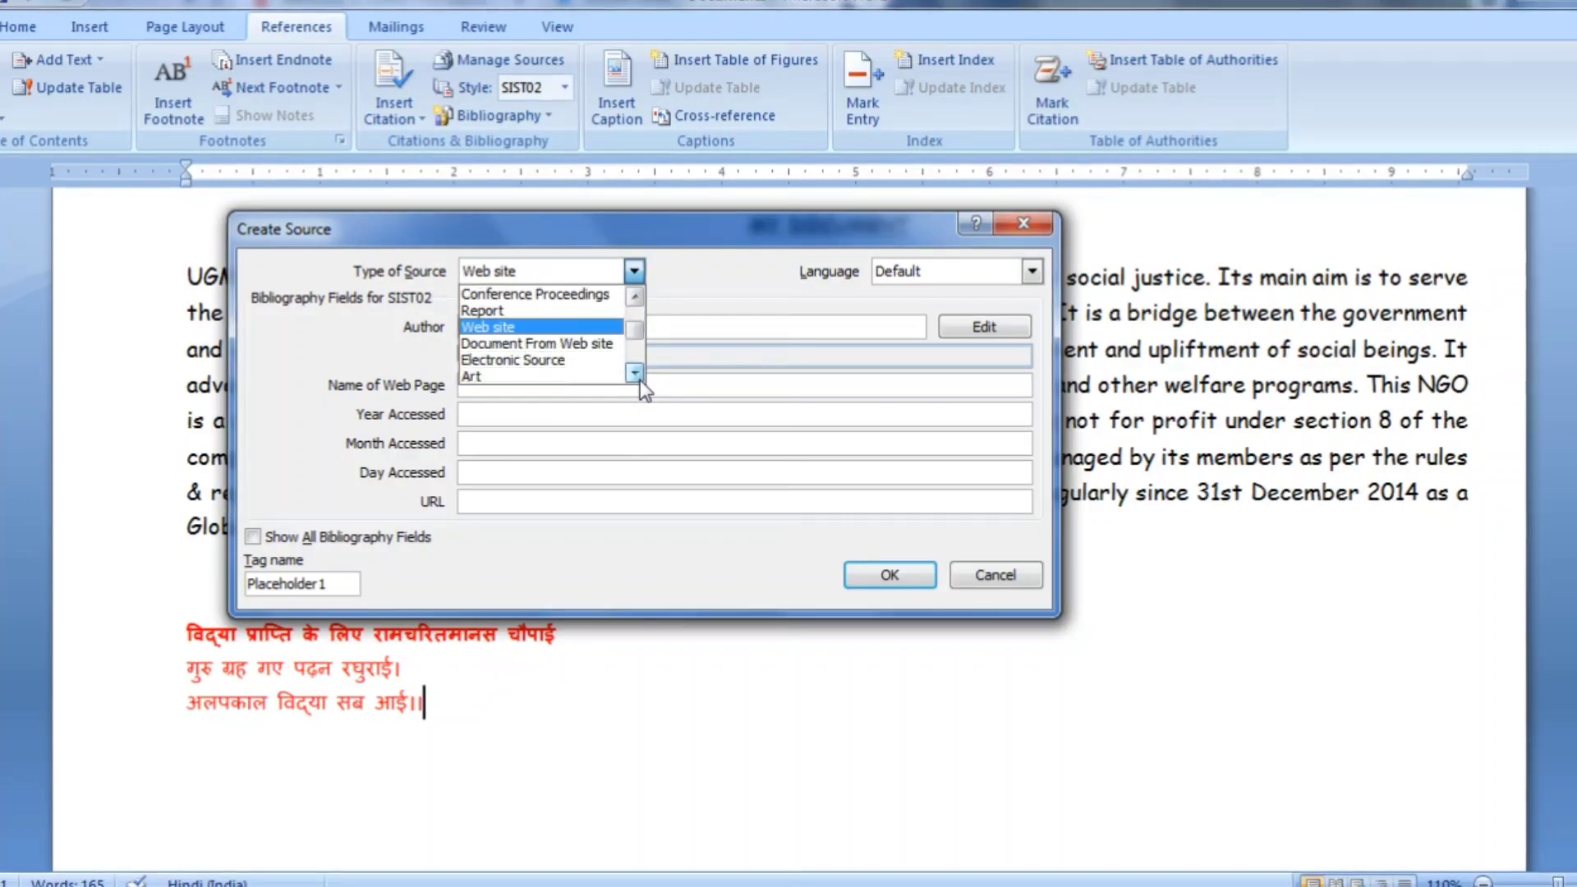
click(639, 379)
click(639, 380)
click(639, 380)
click(639, 379)
click(639, 379)
click(639, 379)
click(639, 379)
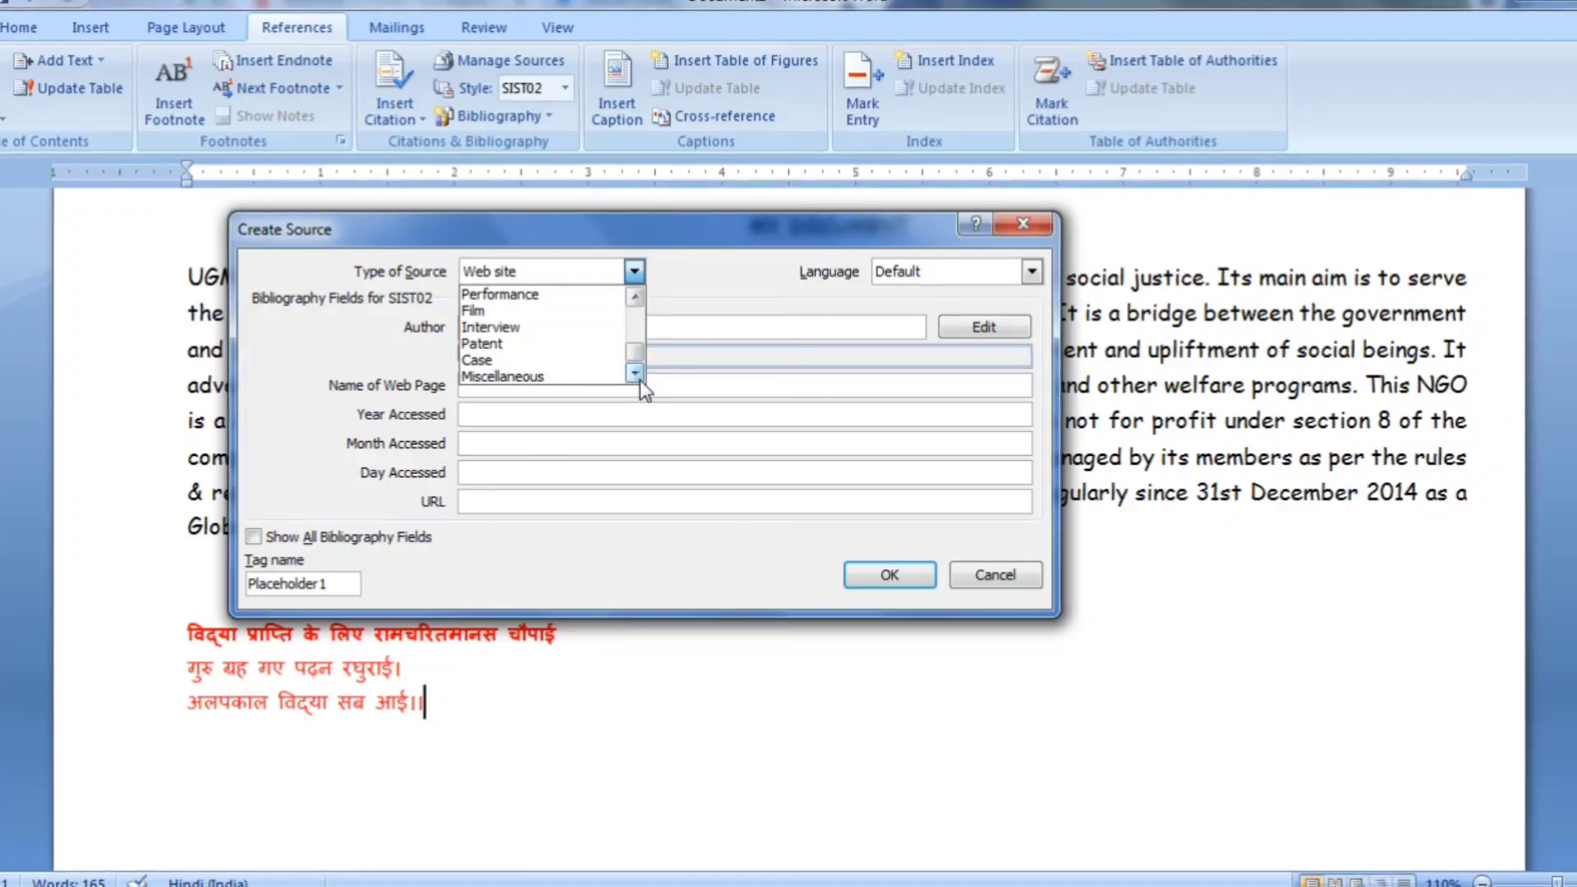
click(642, 302)
click(643, 303)
click(643, 302)
click(642, 303)
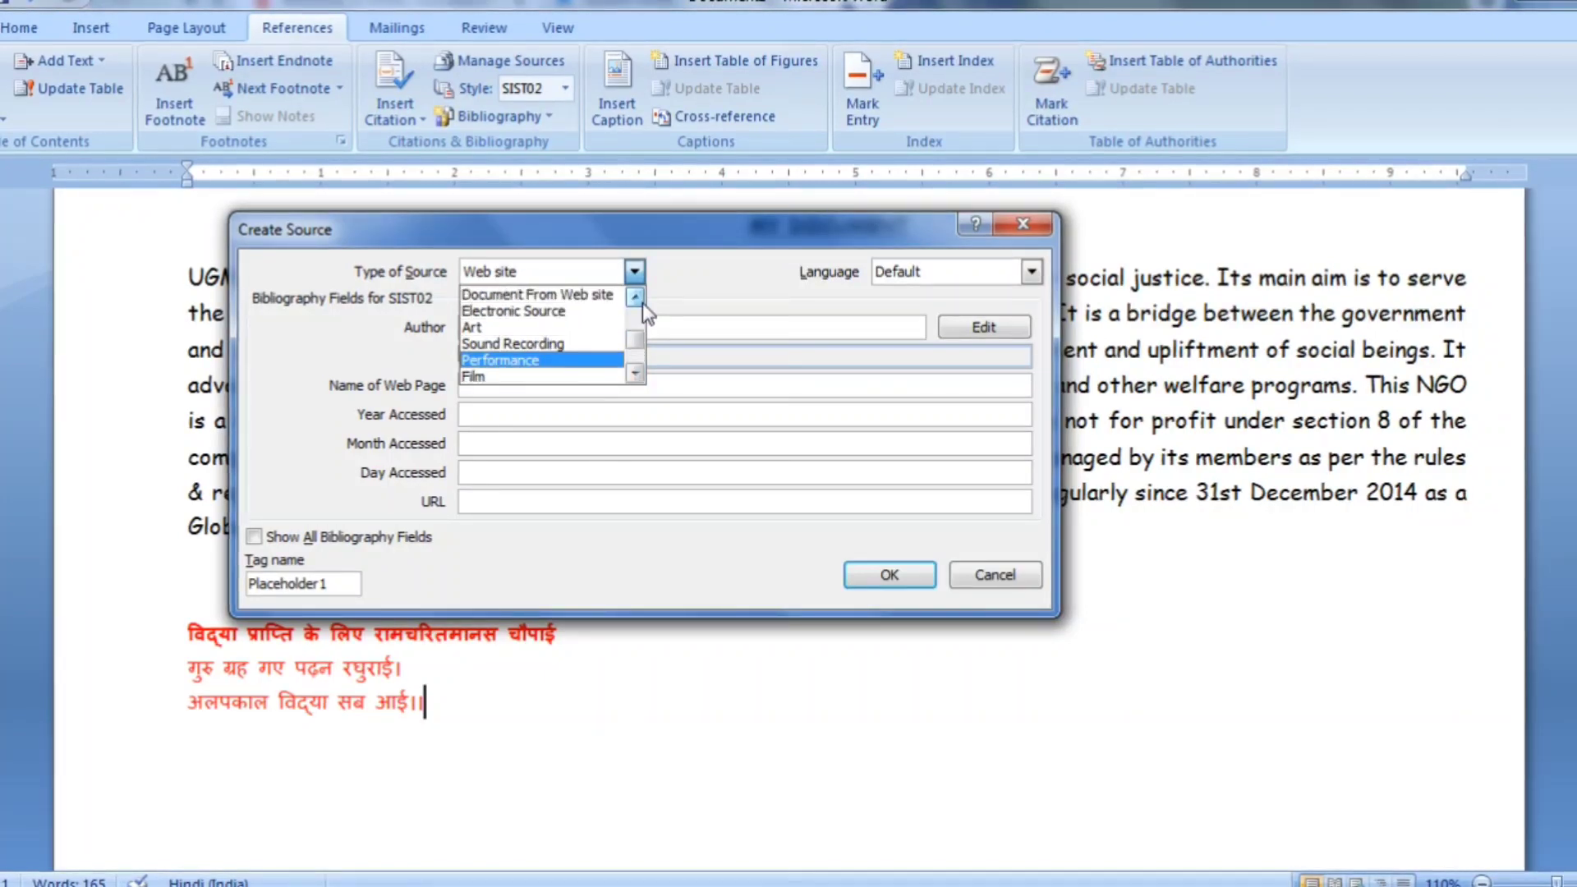
click(635, 297)
click(635, 298)
click(636, 298)
click(636, 297)
click(635, 297)
click(635, 297)
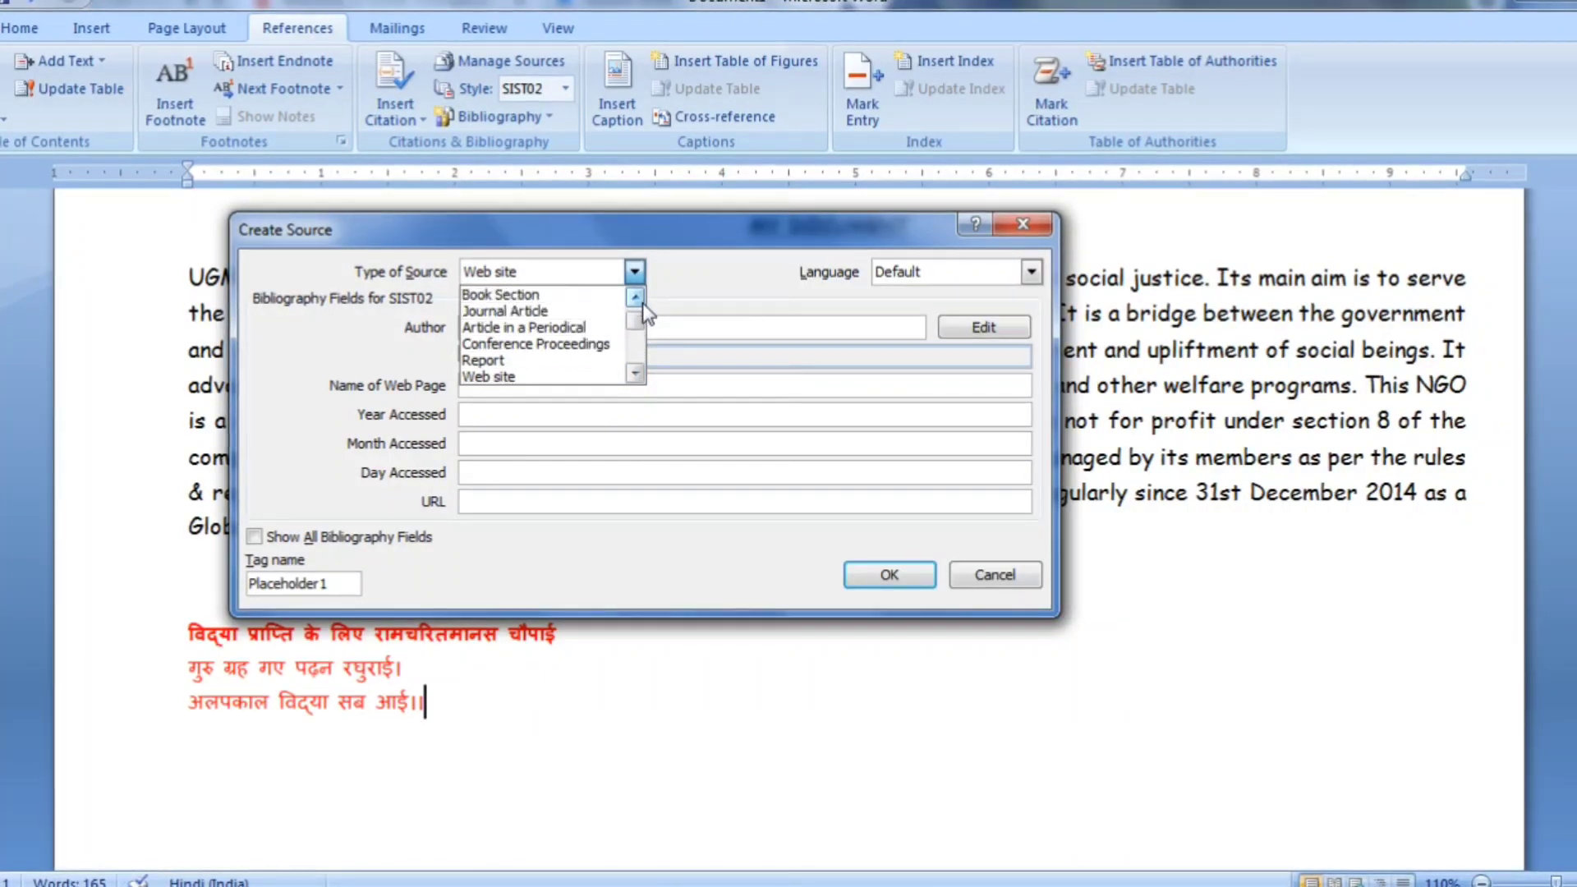
click(642, 302)
click(516, 293)
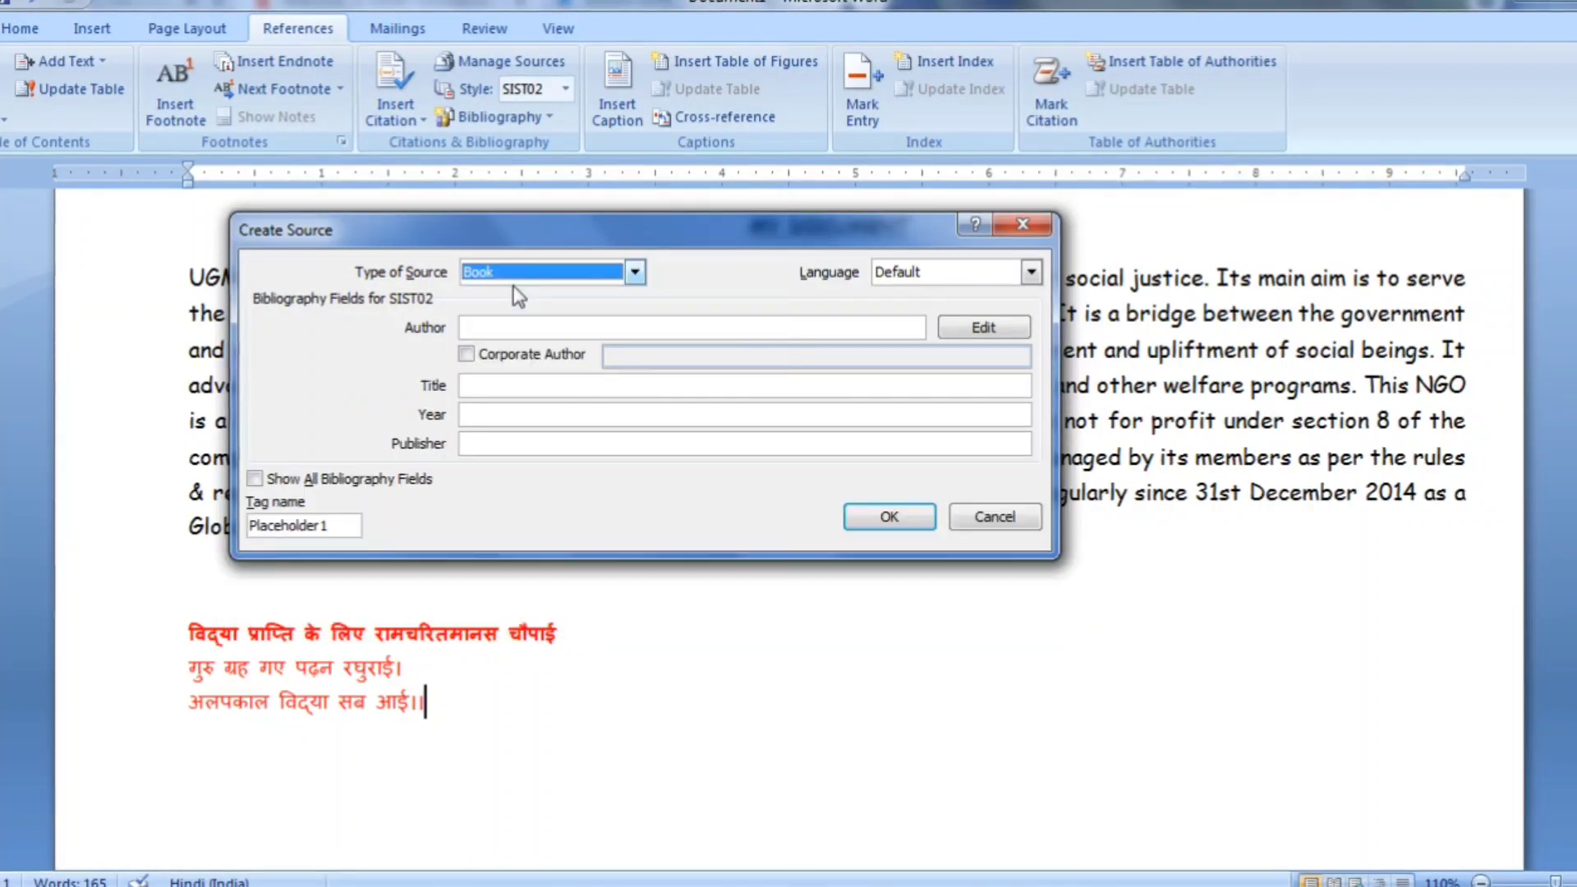
Enter TULSIDAS as the book's author and VIDHYA CHOPAAI as its title.
click(525, 332)
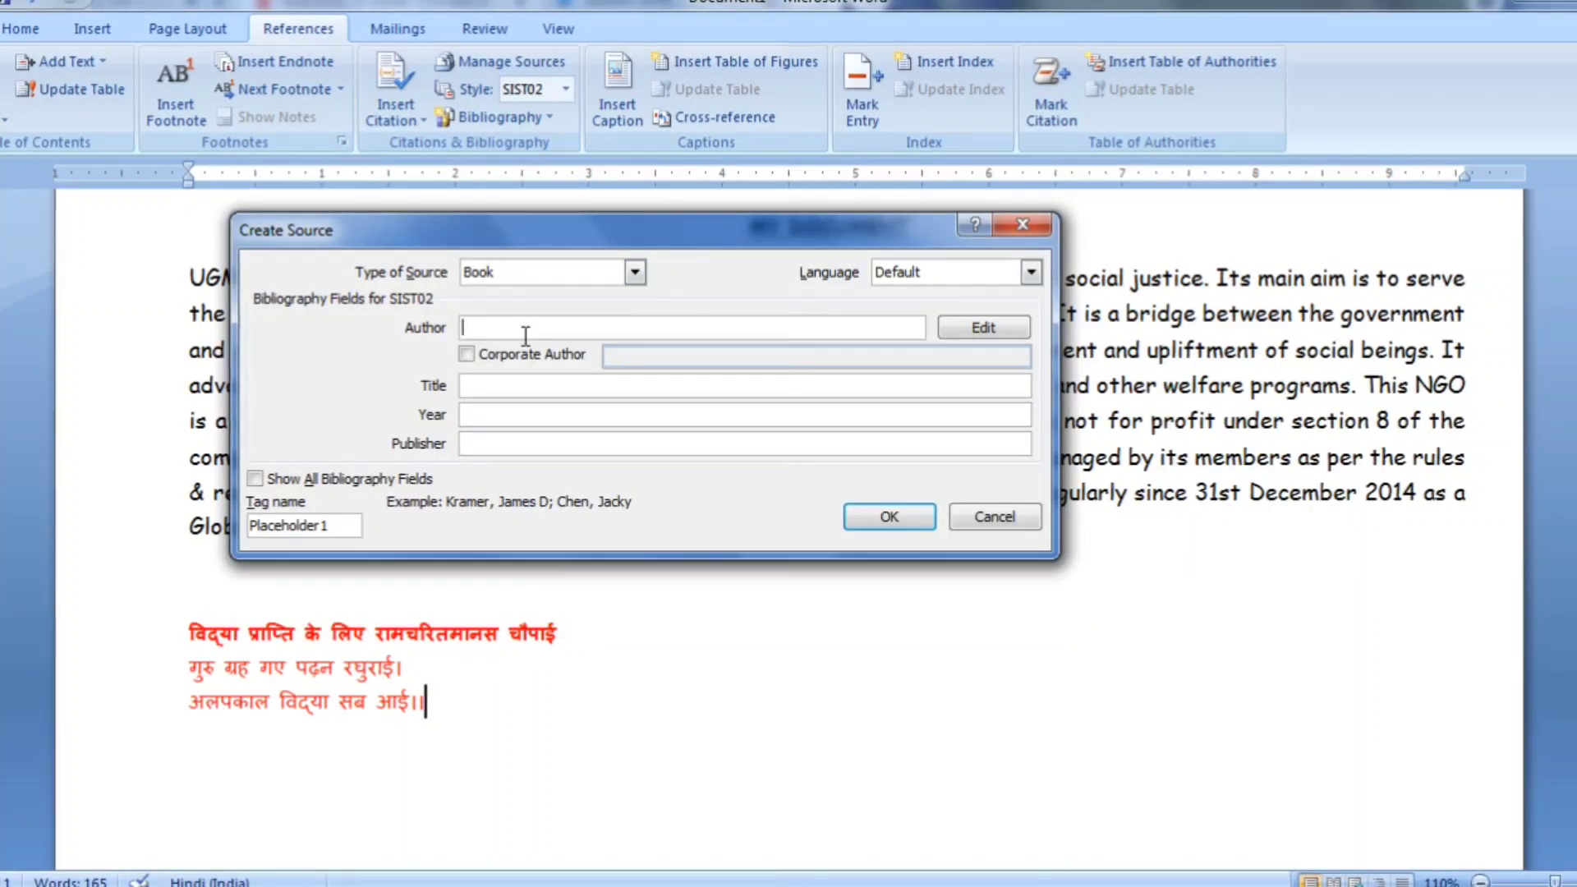
text(TU)
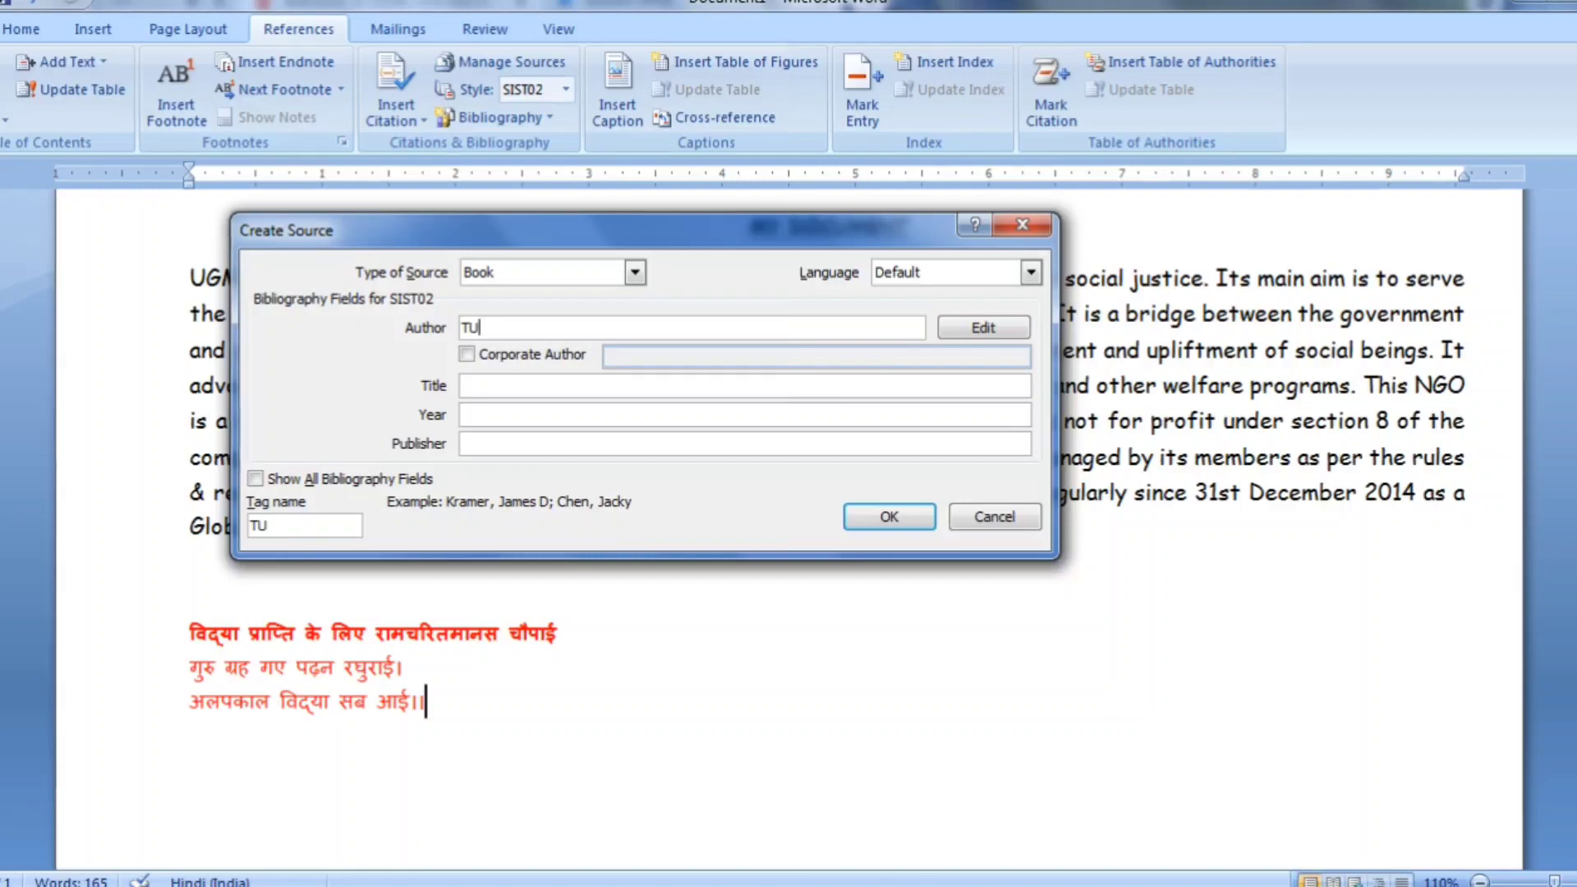
text(LSIDAS)
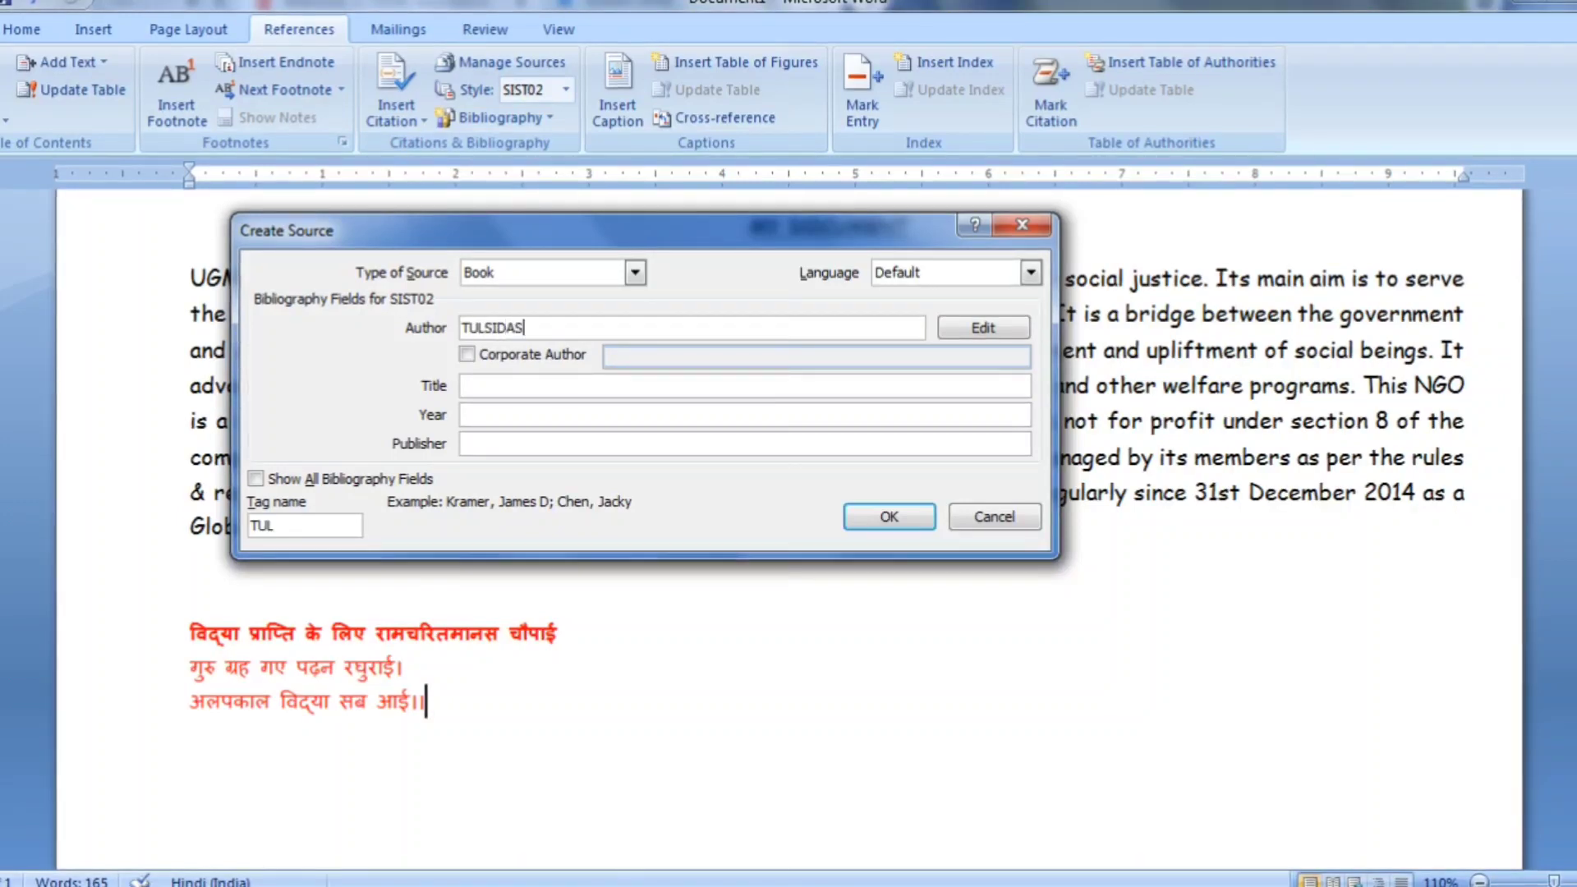
click(556, 395)
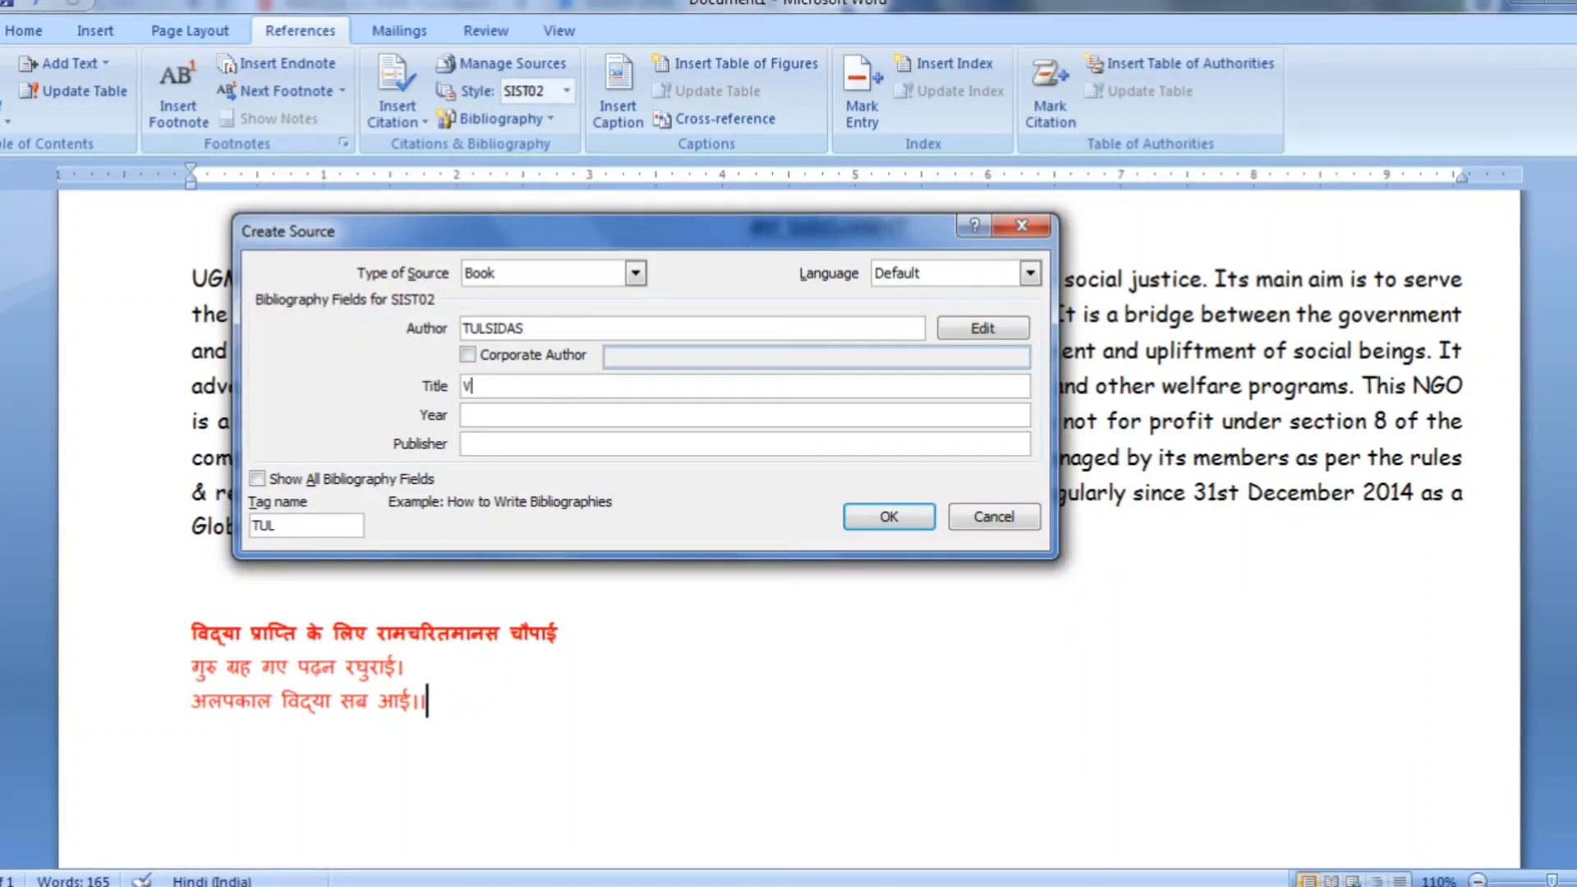
text(HYA)
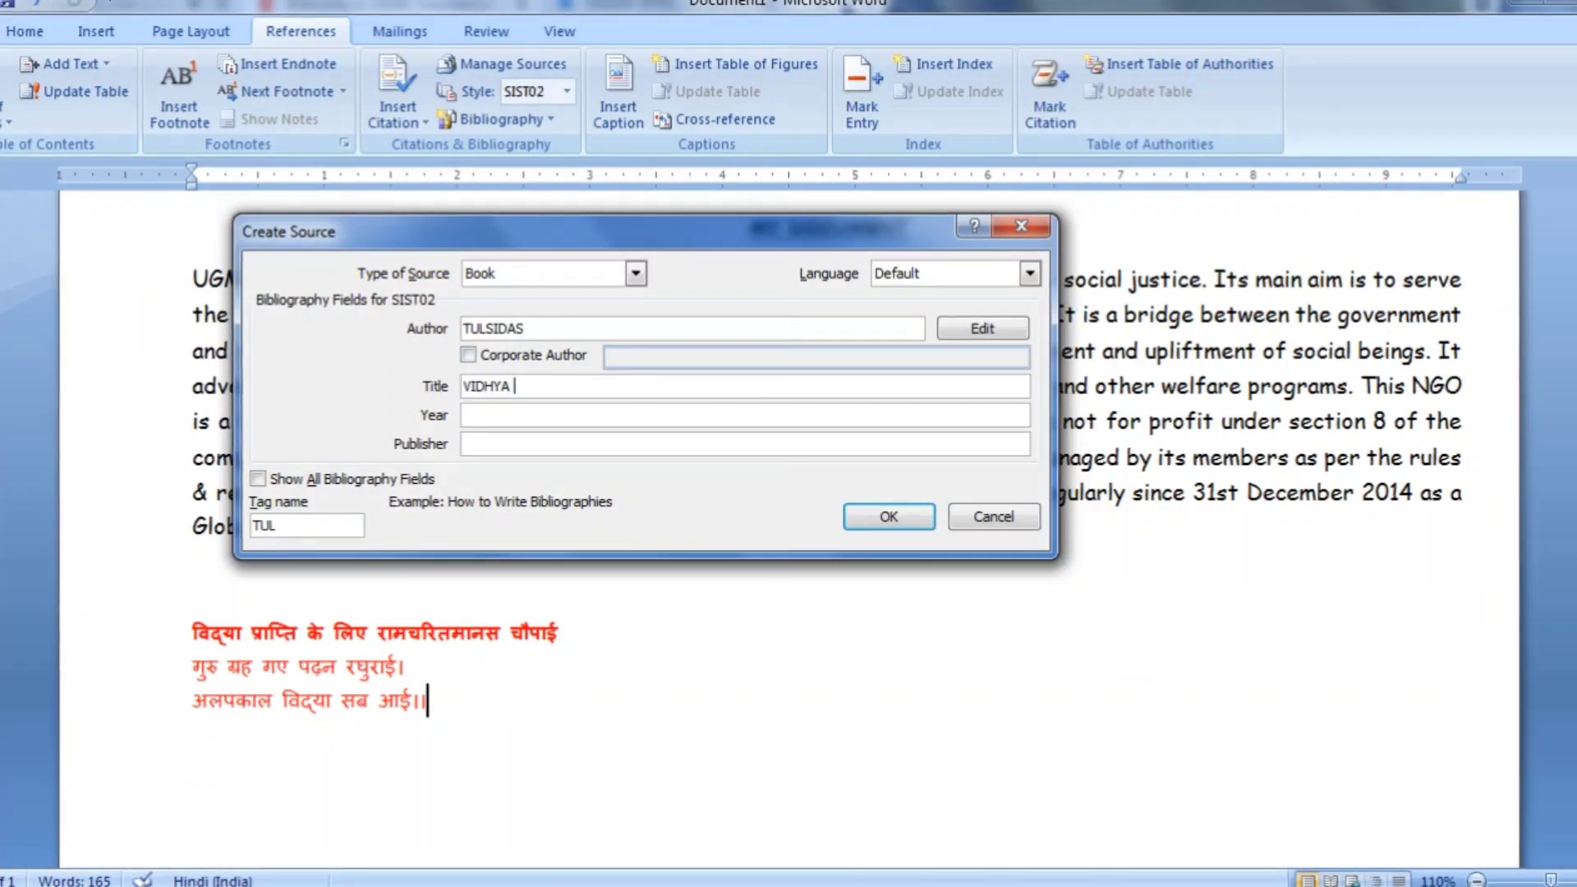
text(CHOPAAI)
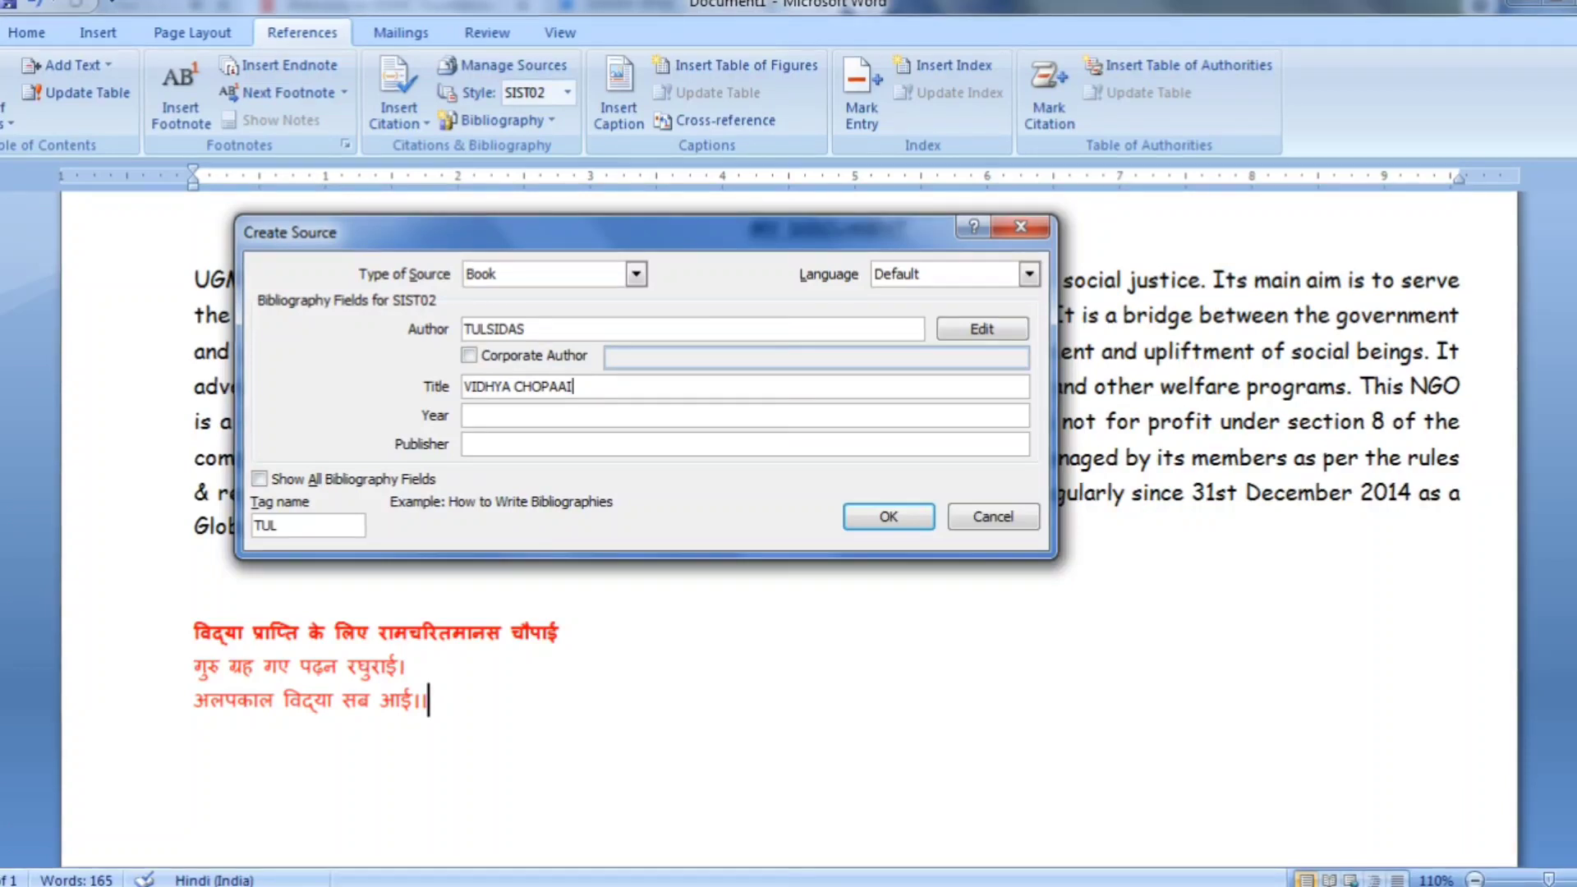
Leave the book's year and publisher blank and create the source, inserting its citation after the Hindi verse.
click(545, 422)
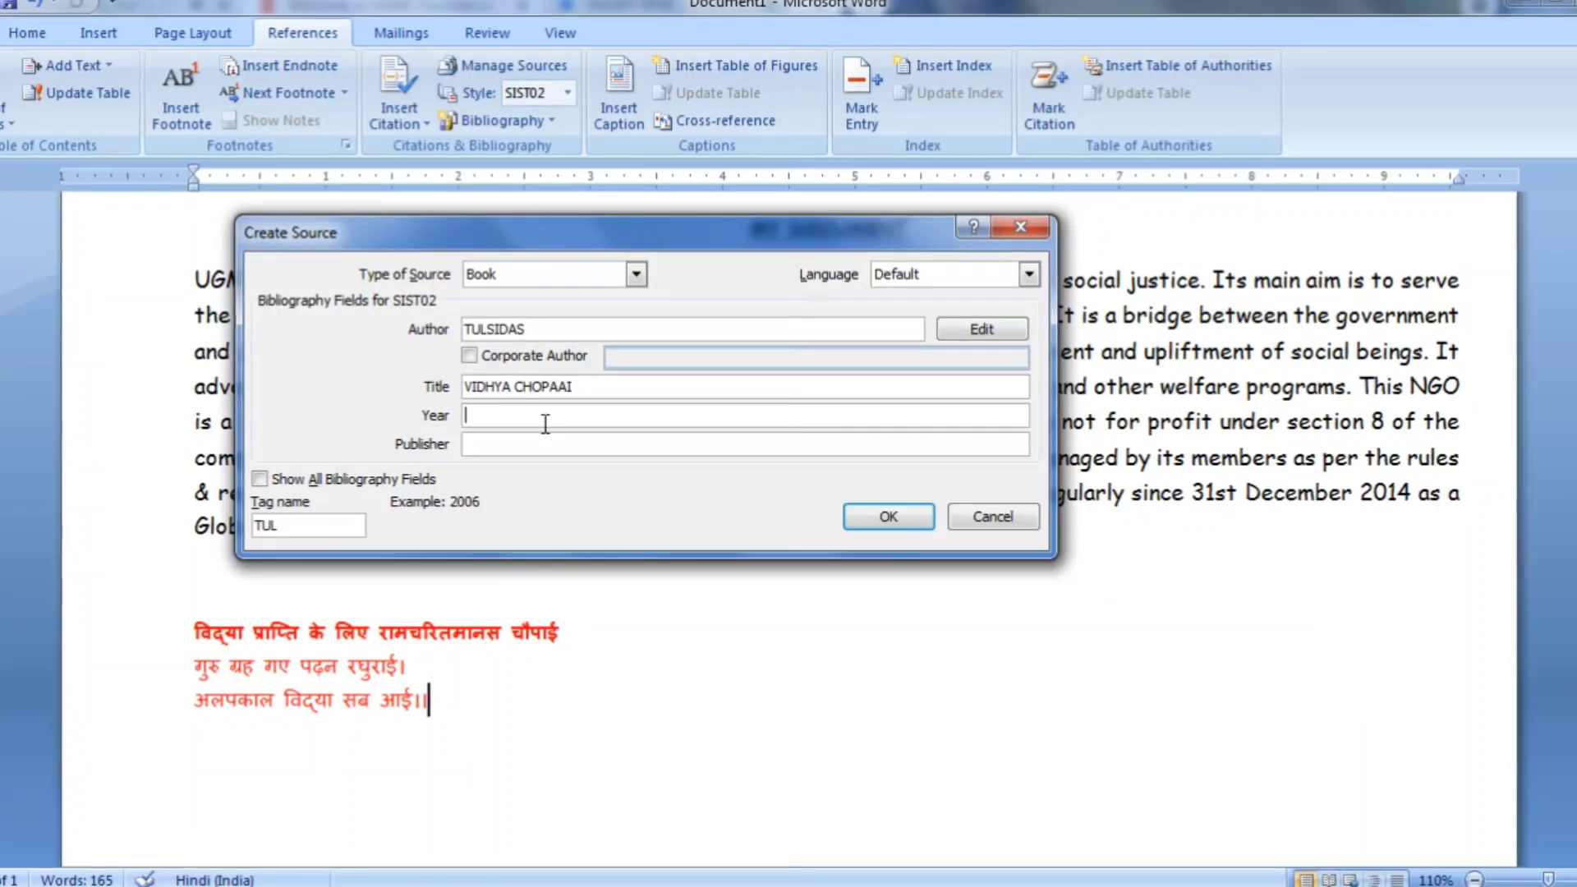
click(540, 456)
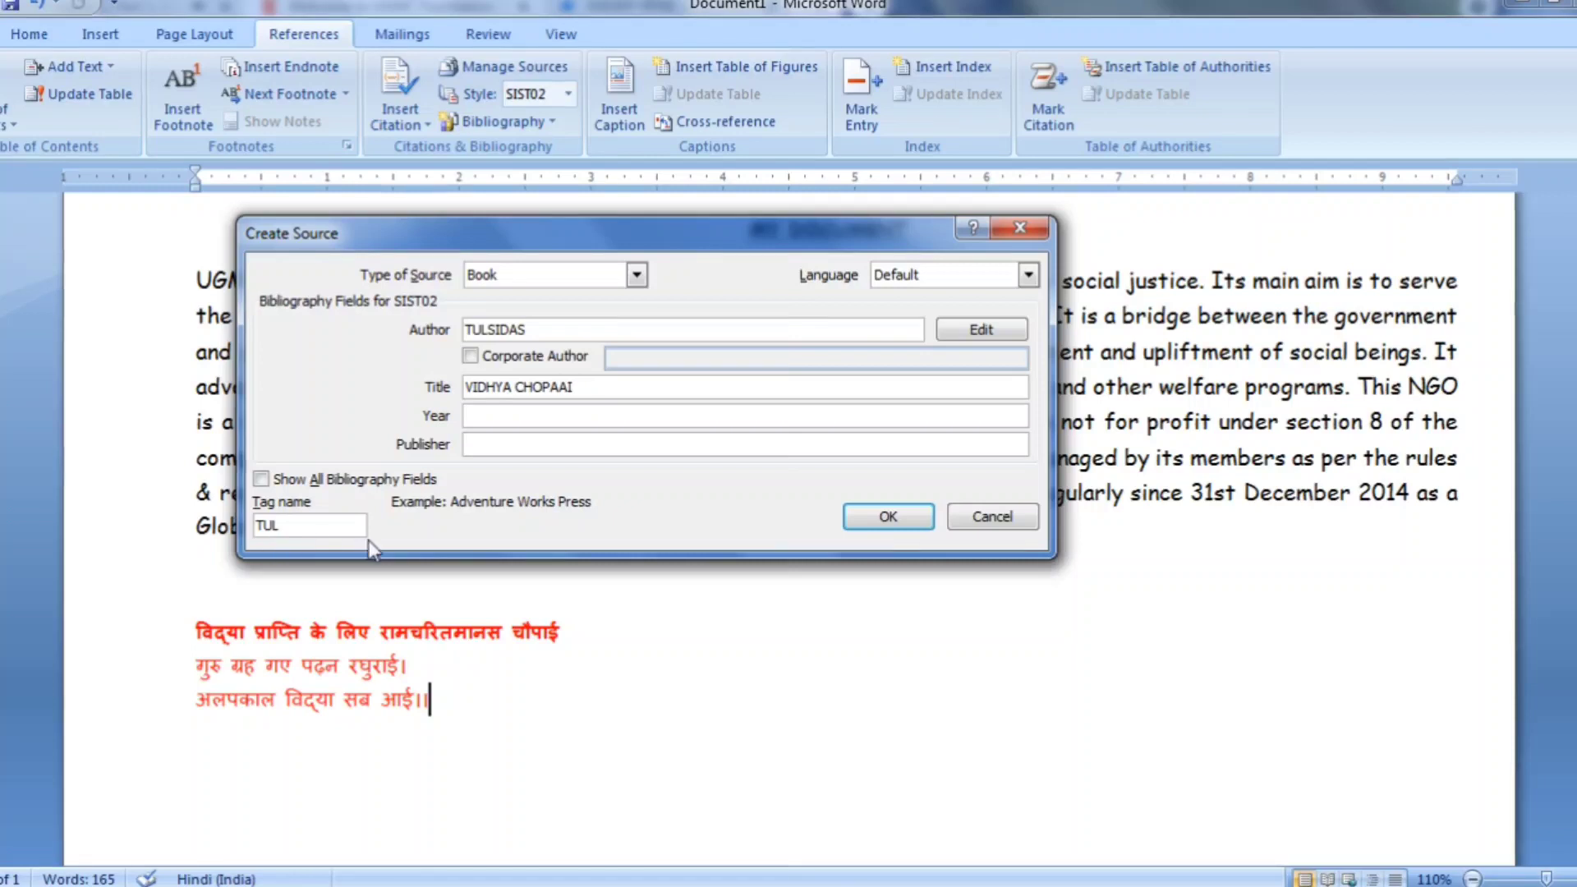
click(887, 517)
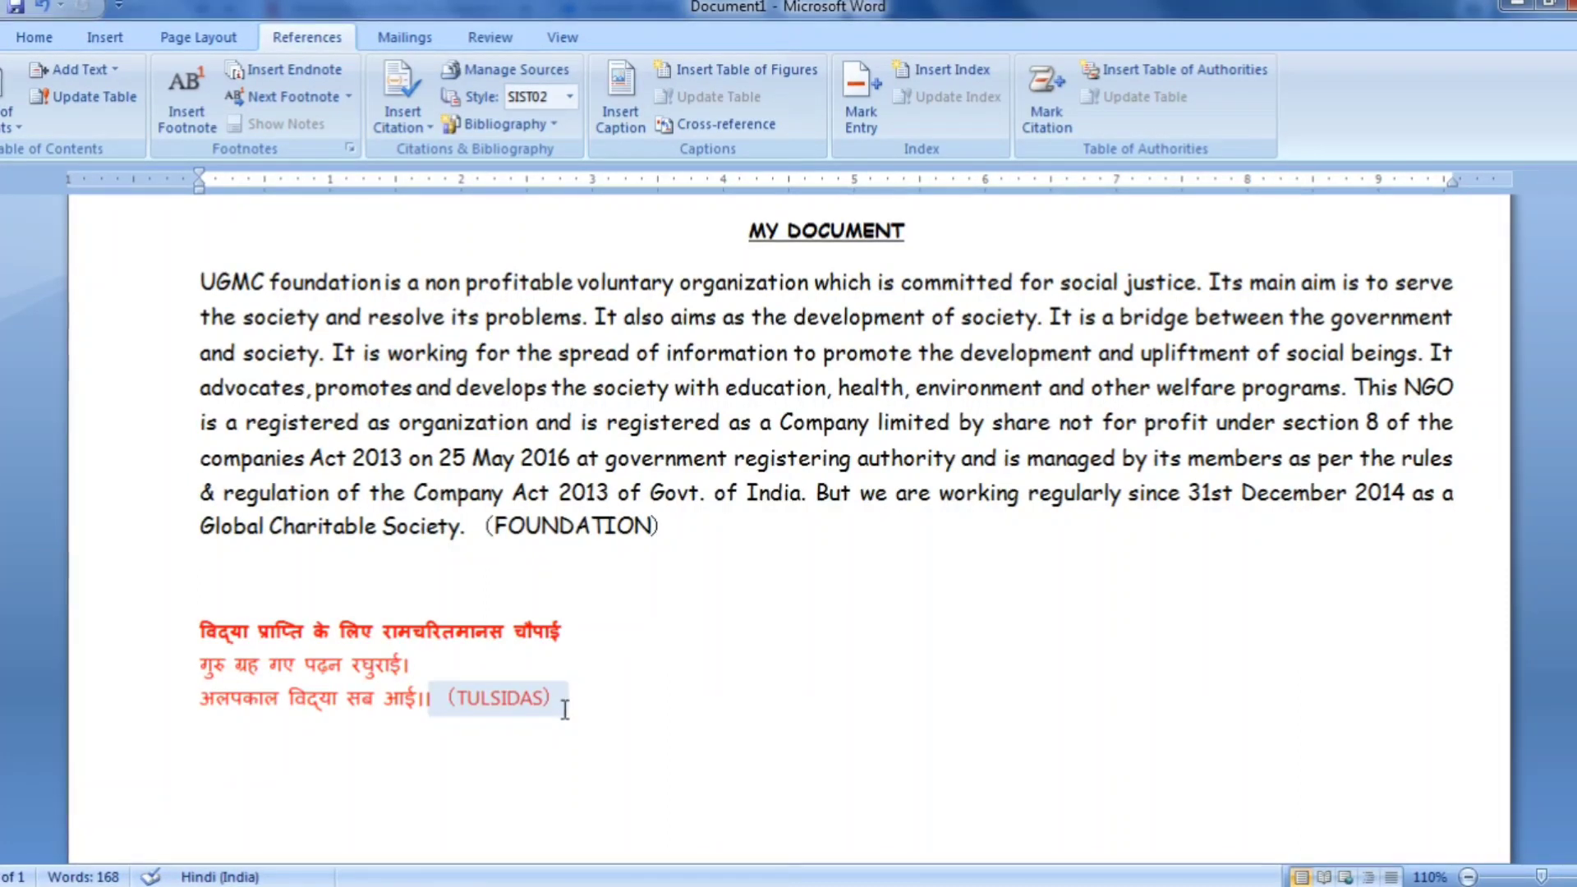
Switch to the browser, look through the NewsTrend Ramayan chaupai page for the Hindi verse's origin, and return to the Word document.
click(448, 886)
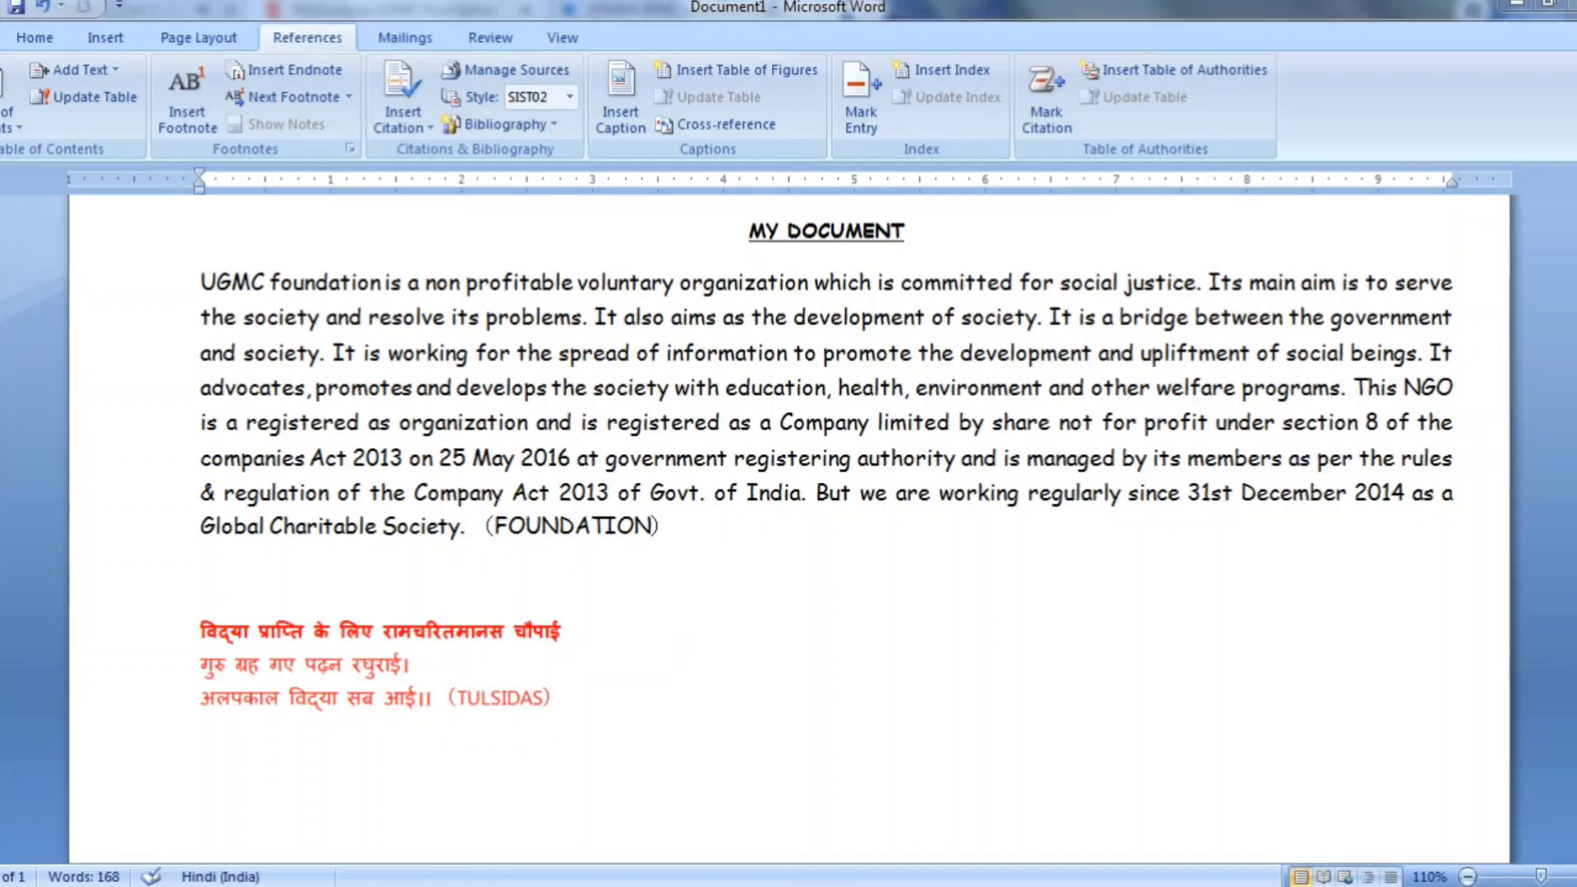
click(645, 12)
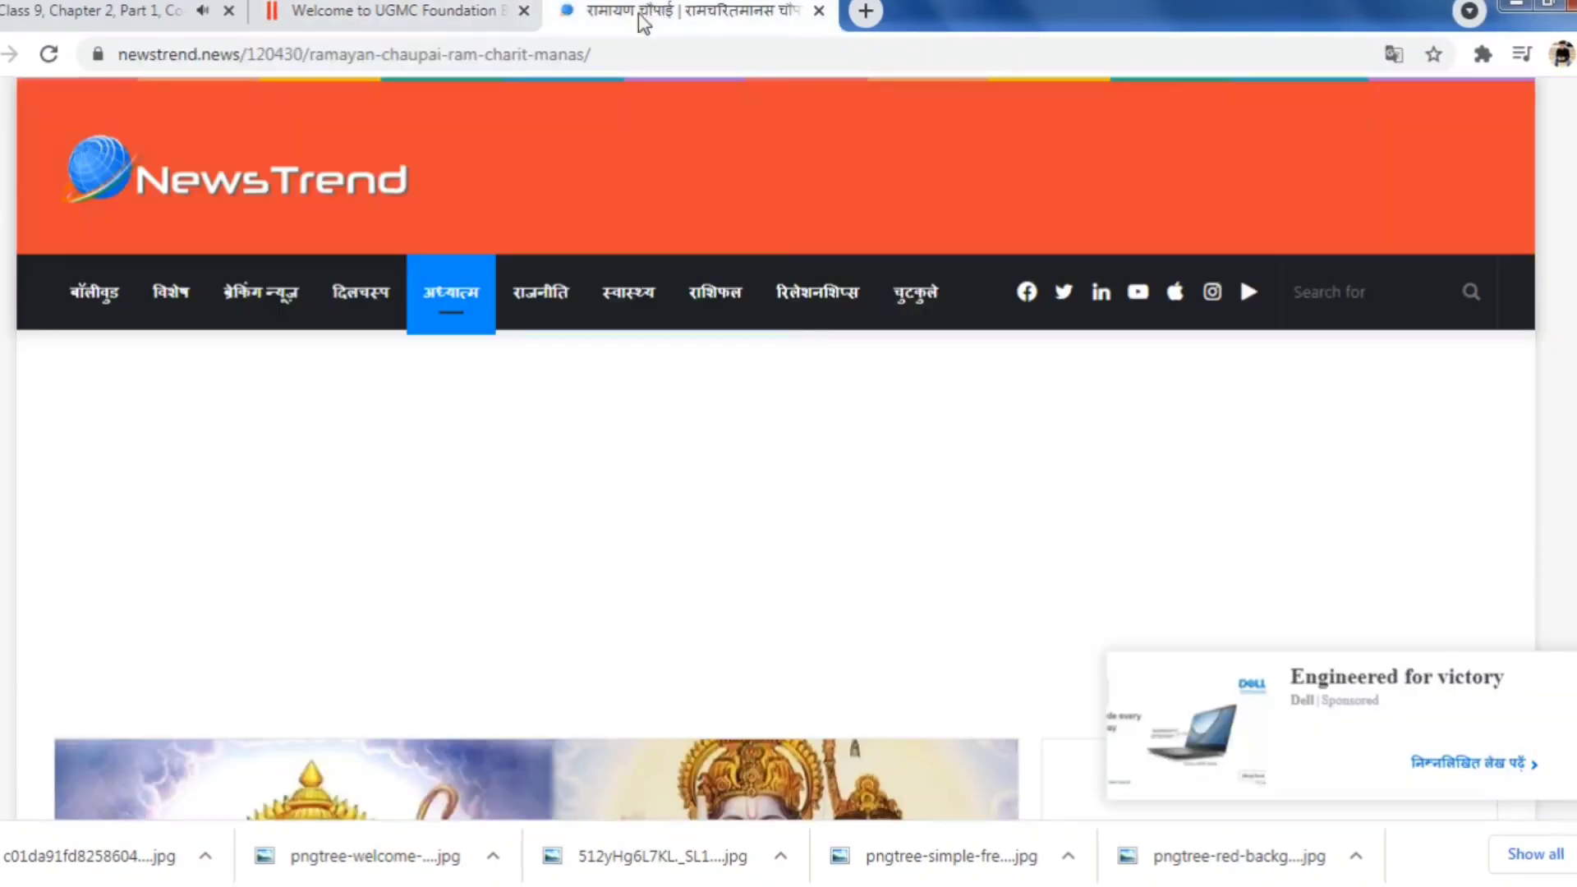
scroll(669, 345, down, 5)
scroll(764, 504, down, 15)
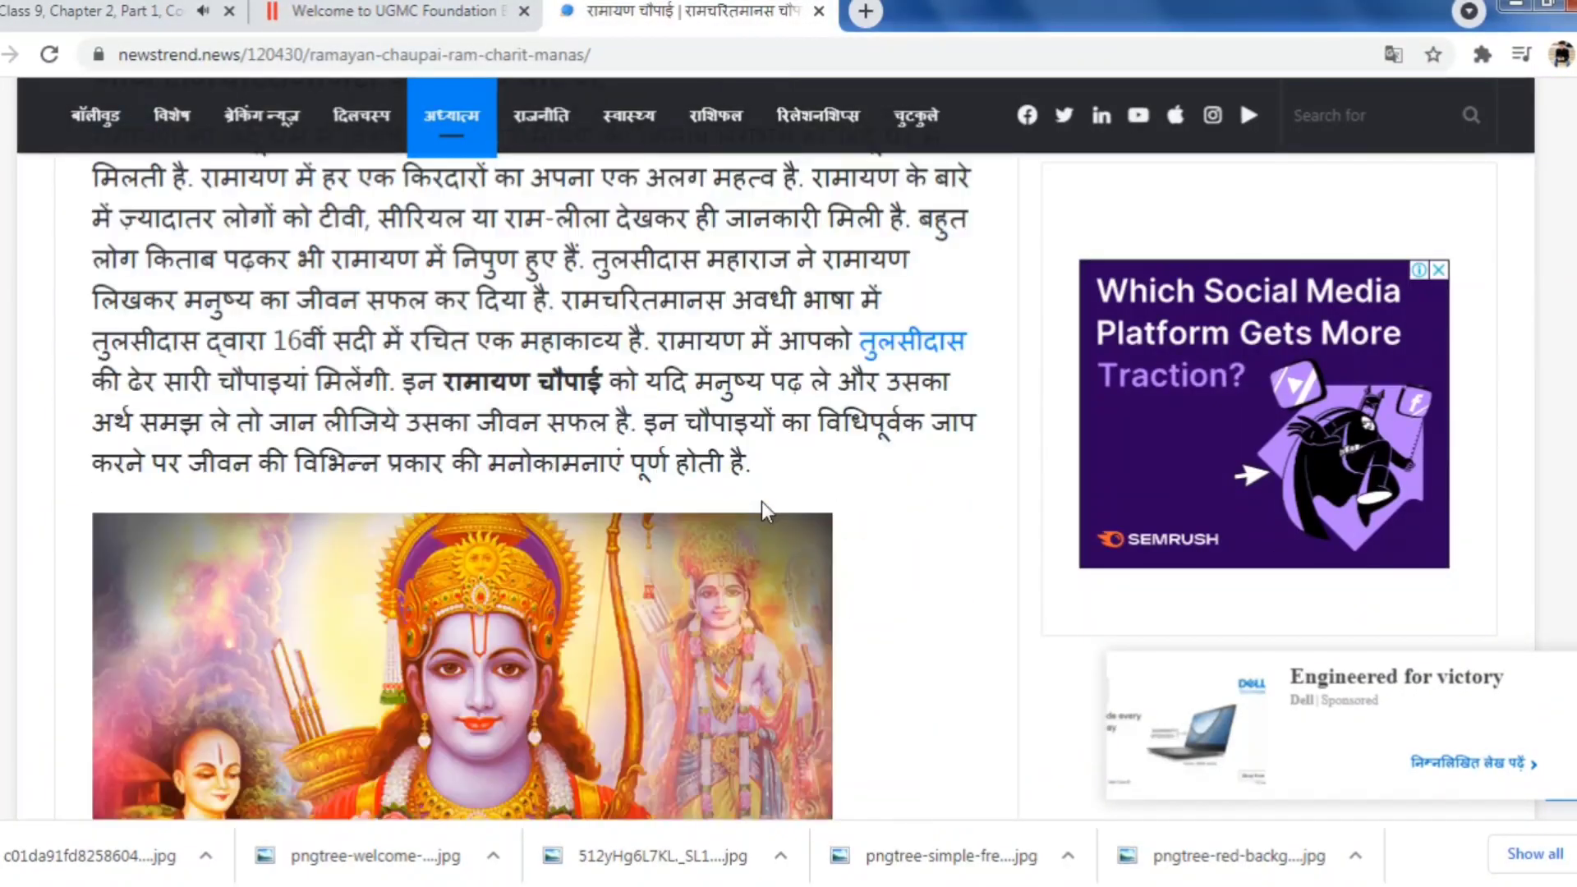
scroll(761, 501, down, 15)
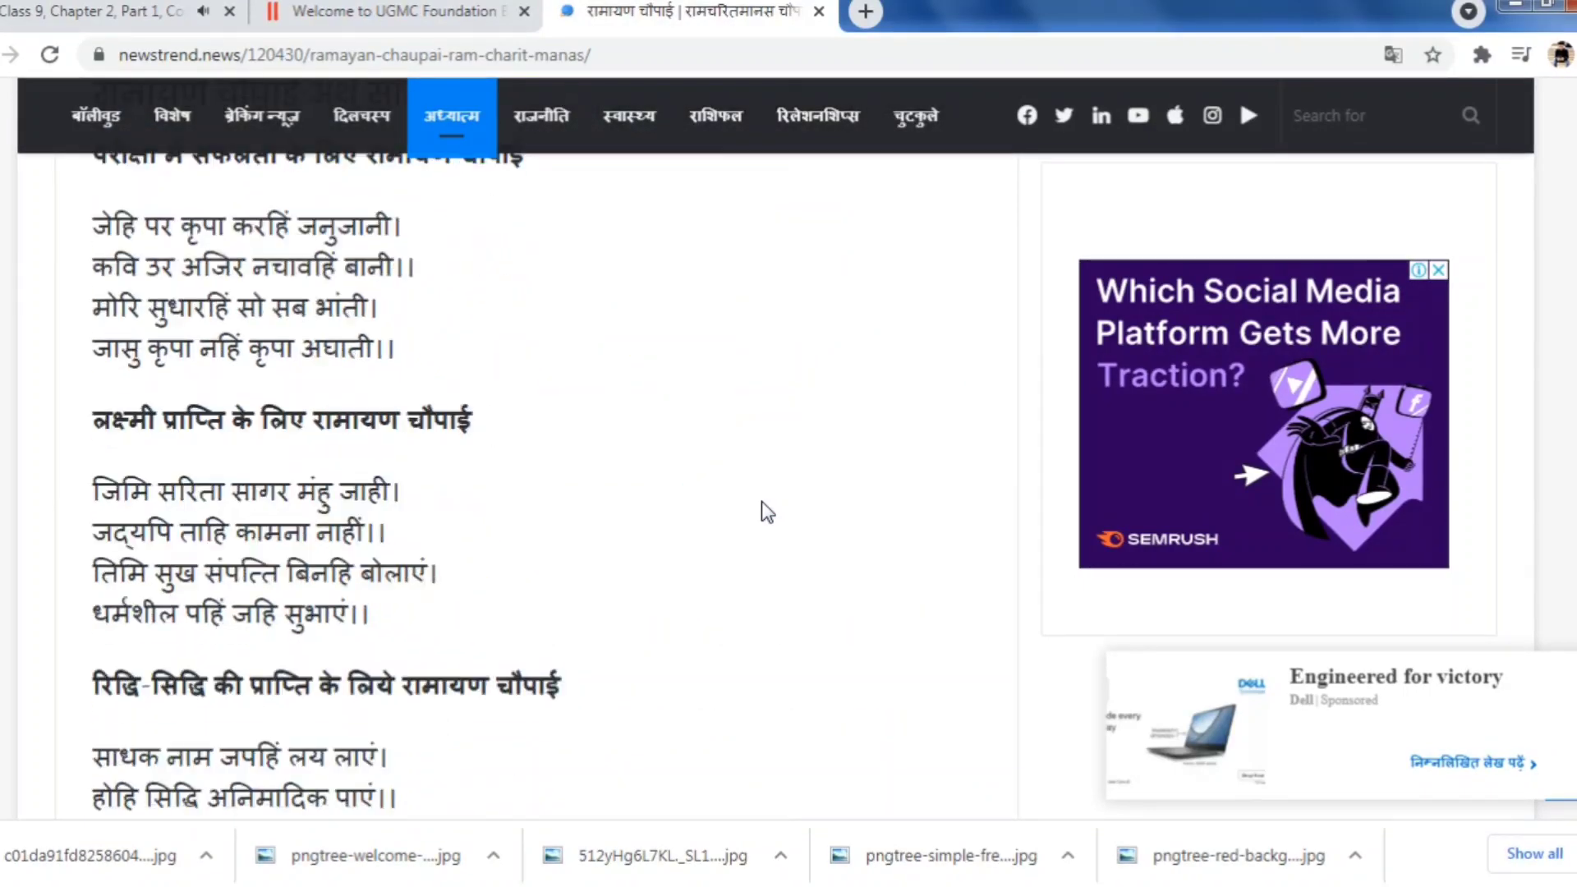
scroll(762, 501, down, 10)
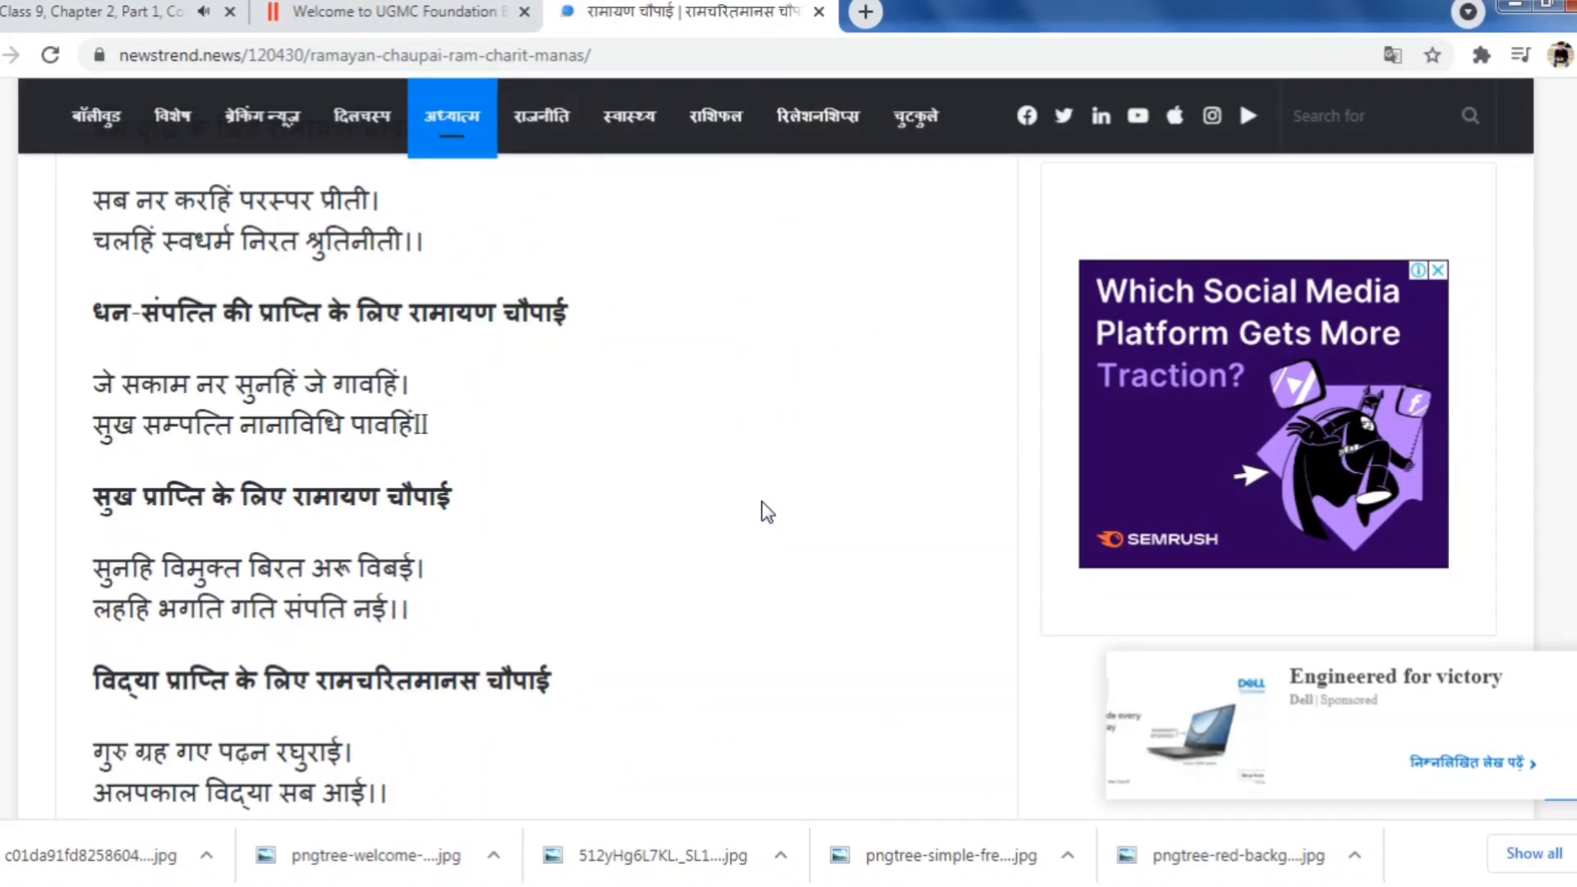
scroll(768, 513, down, 6)
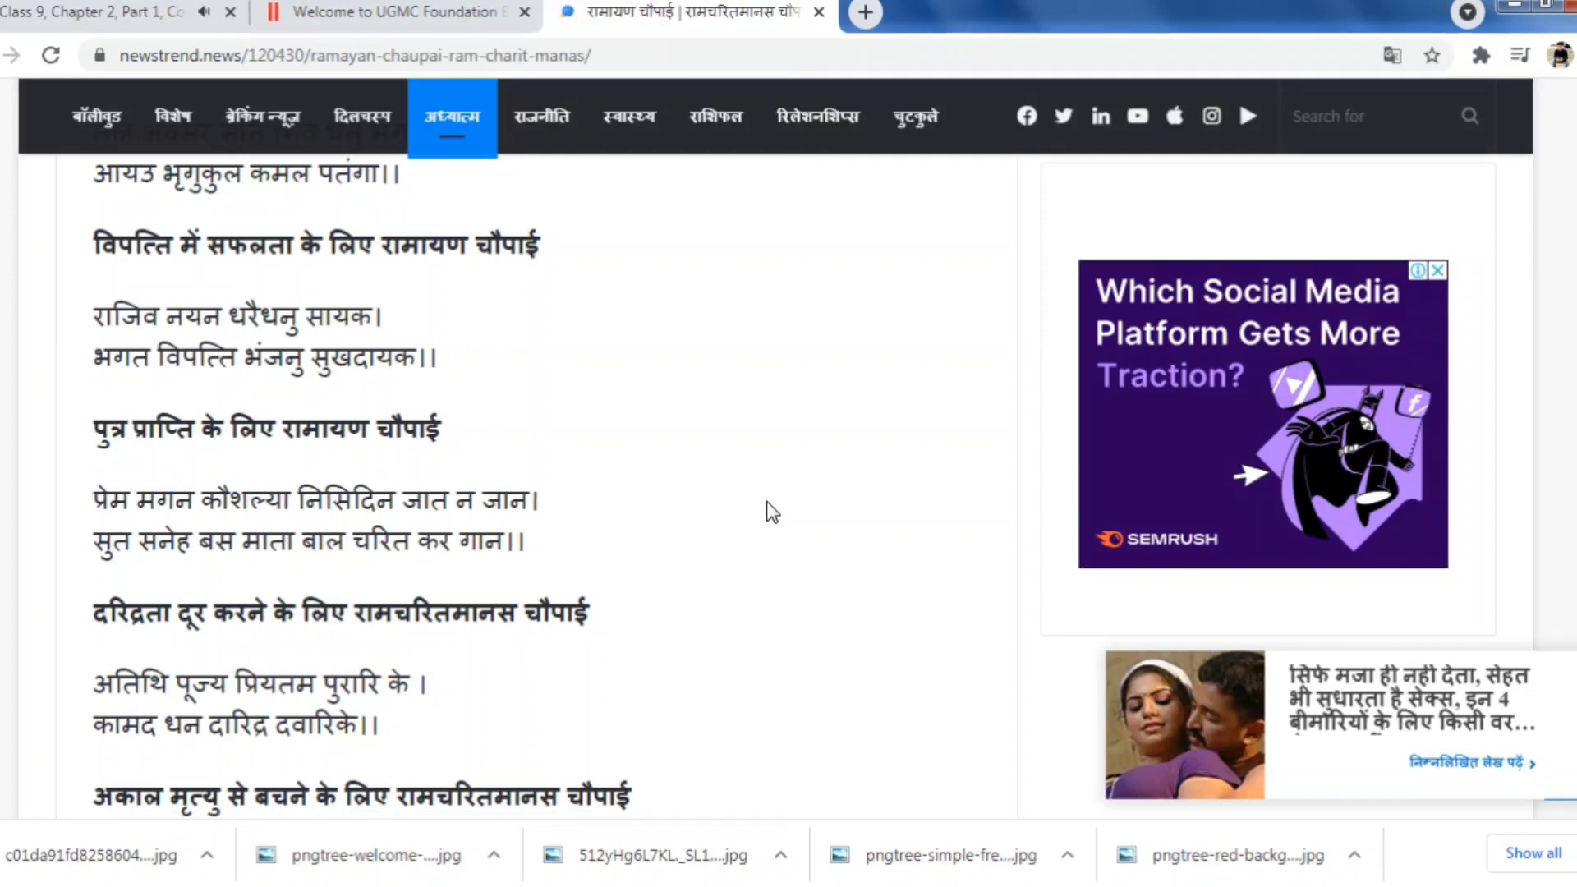
scroll(769, 488, down, 5)
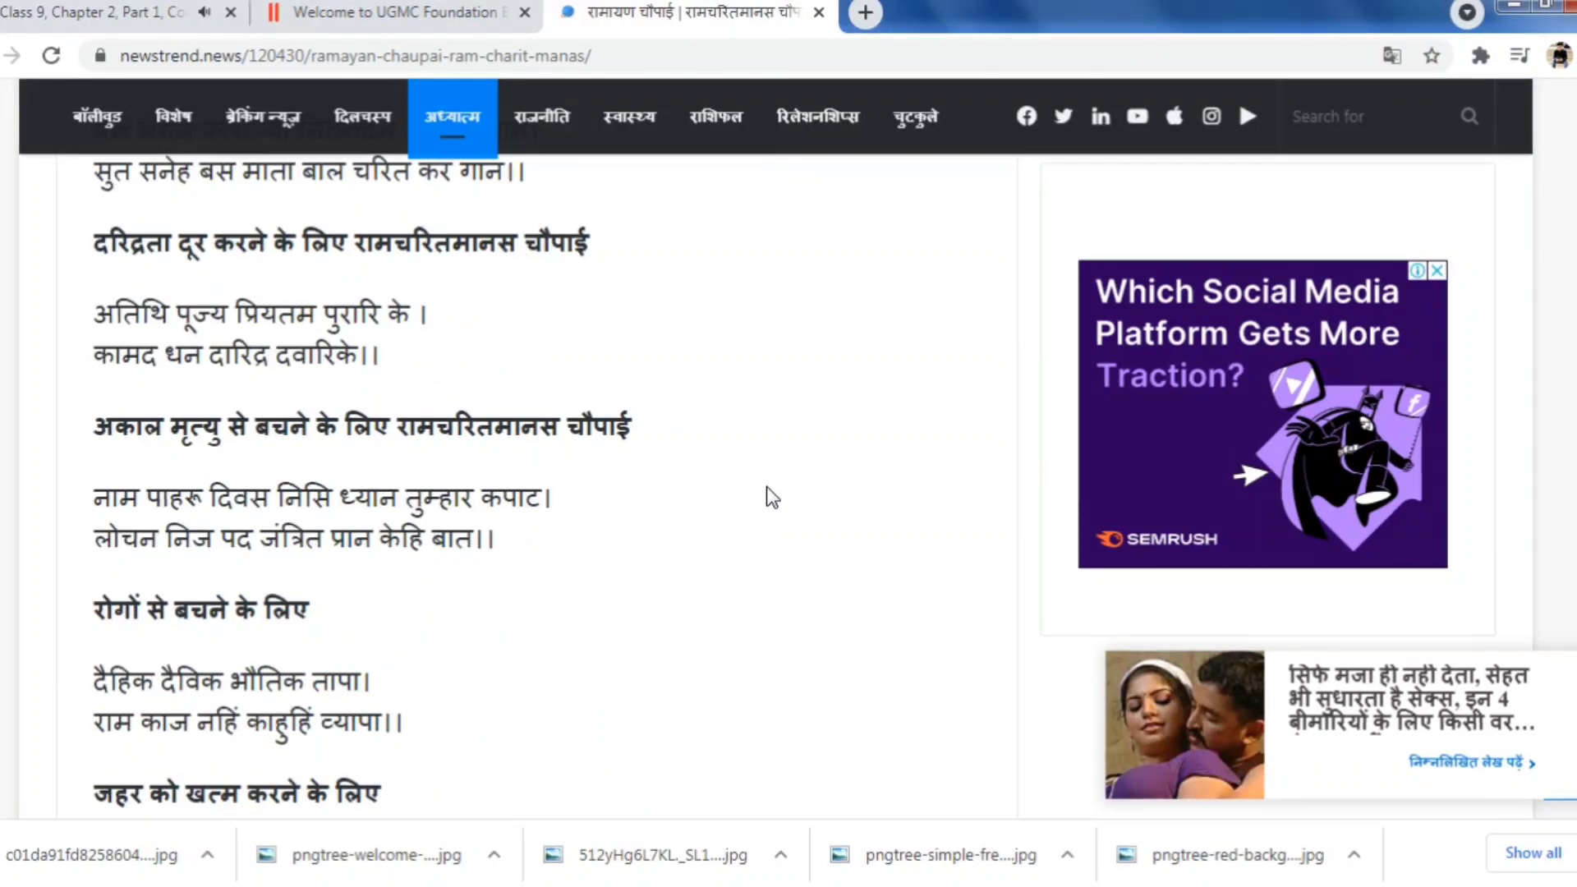
scroll(767, 488, down, 4)
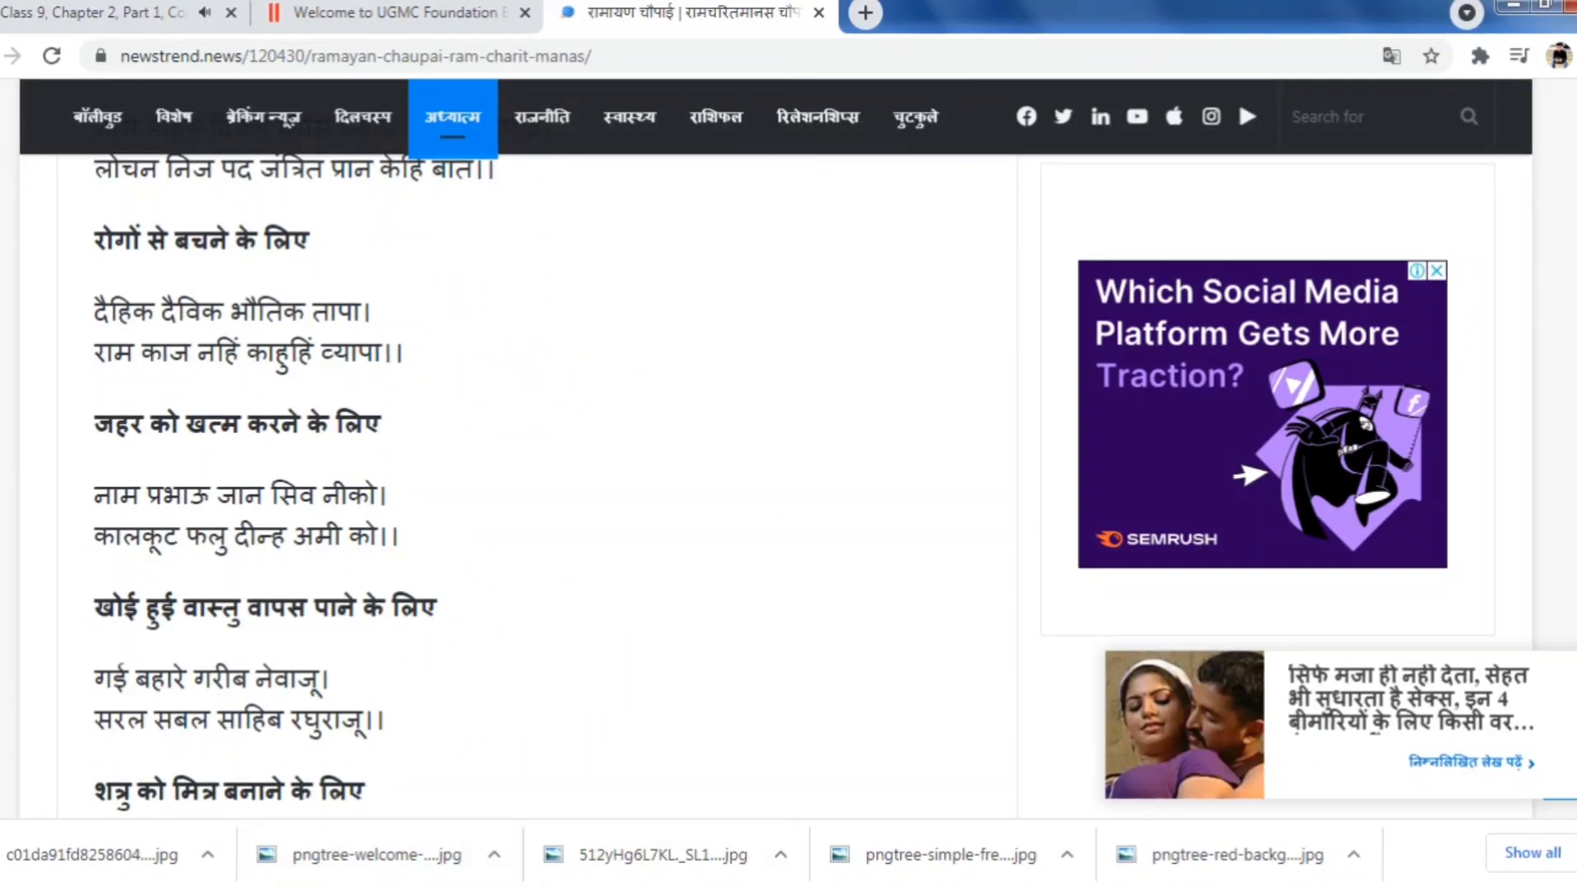
key(alt+Tab)
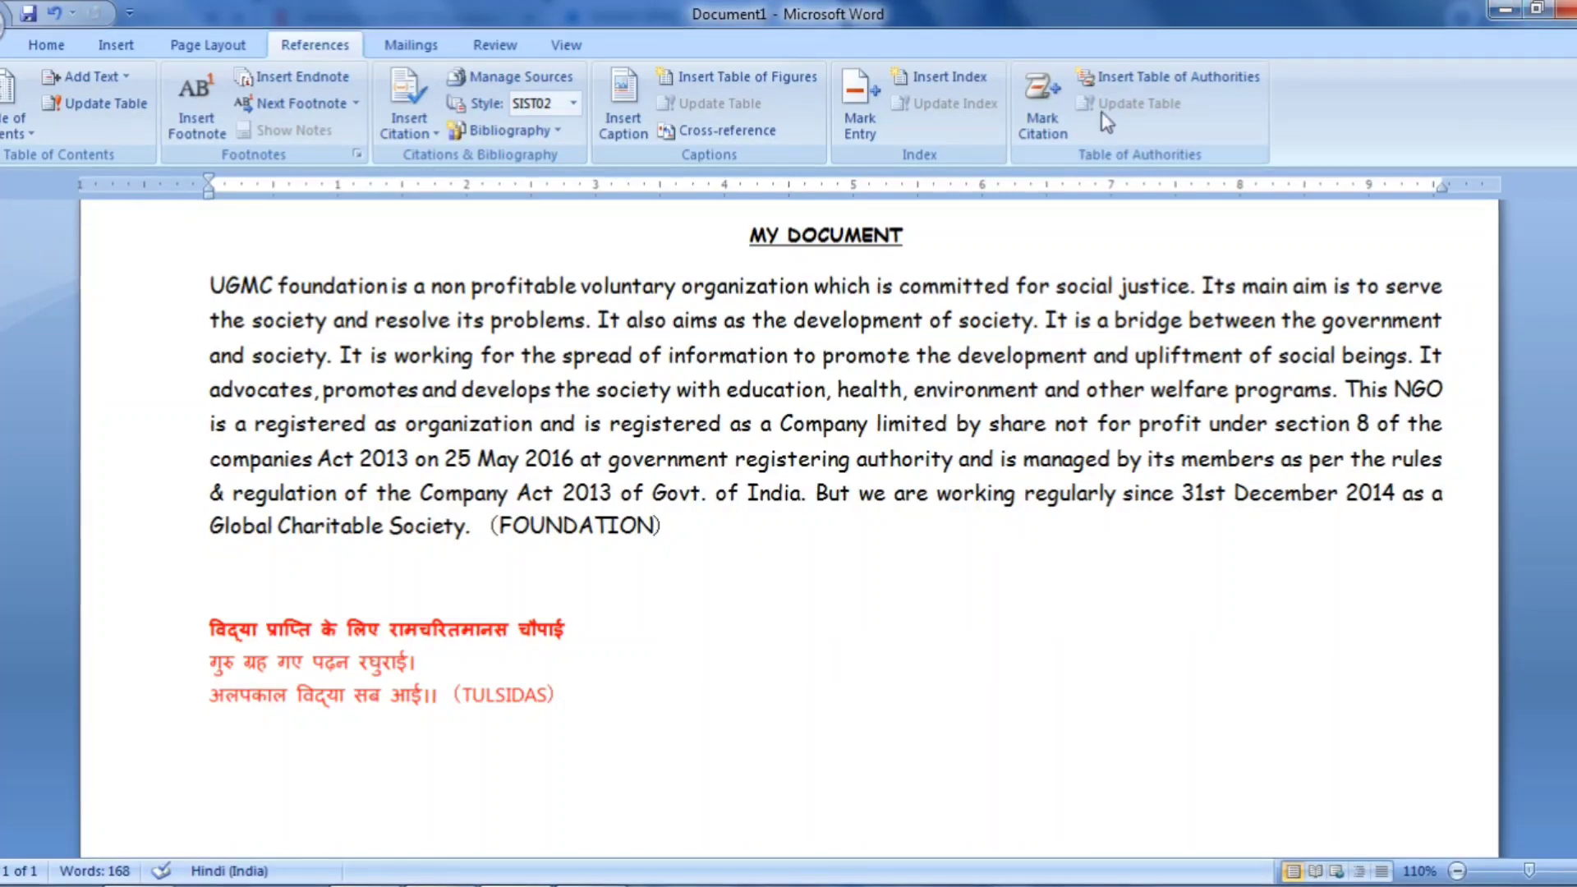
Insert the built-in Bibliography on a new line below the Hindi verse, with the input language switched to English.
click(542, 131)
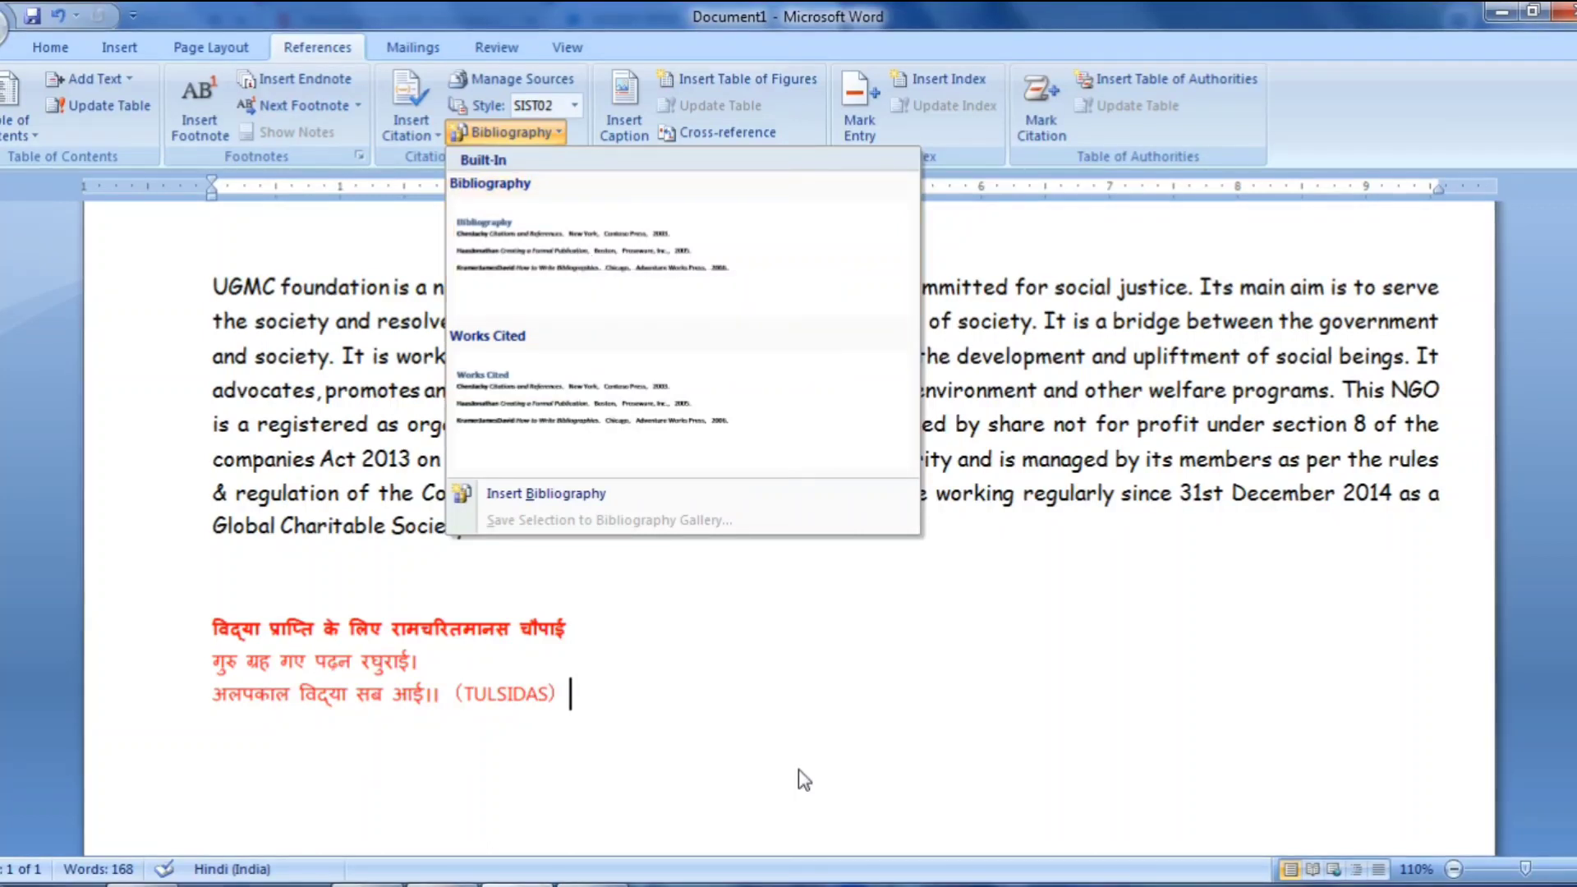
click(737, 723)
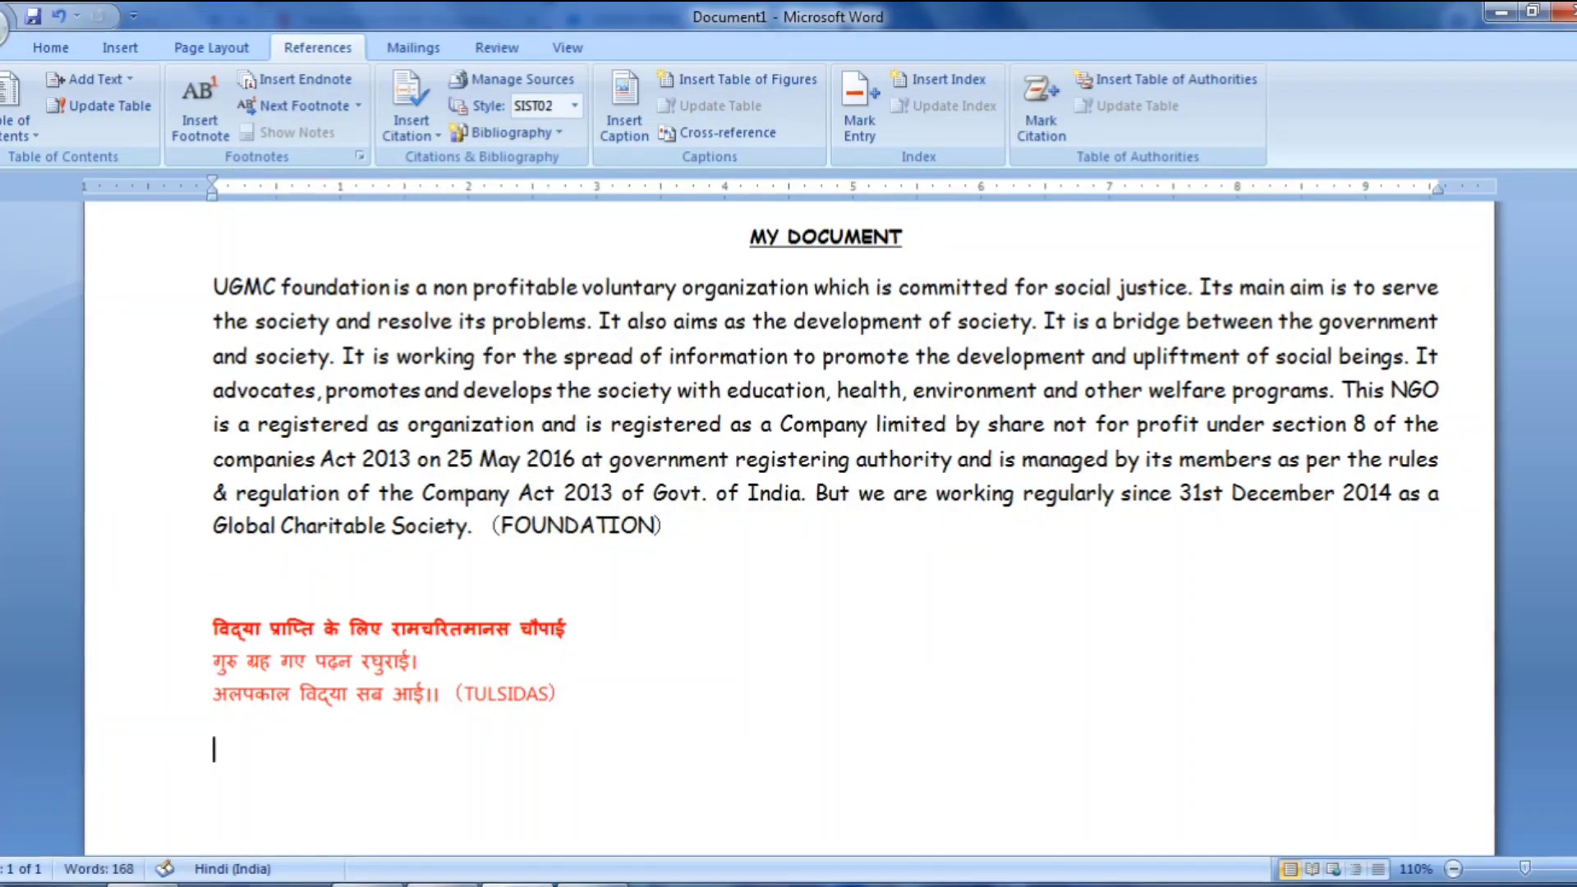
key(alt+shift)
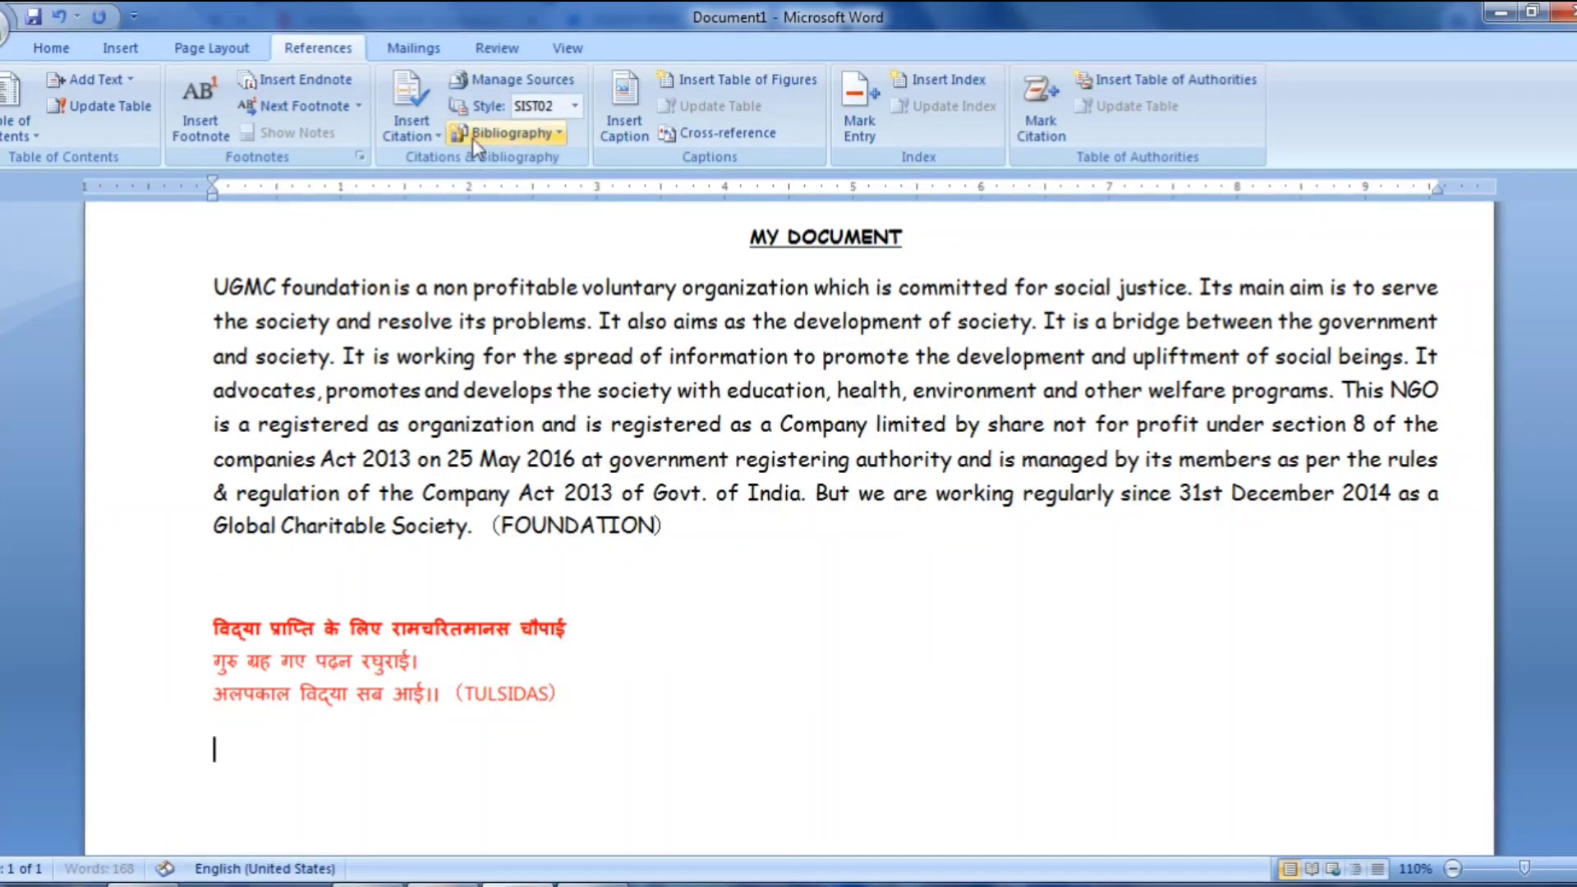
click(535, 132)
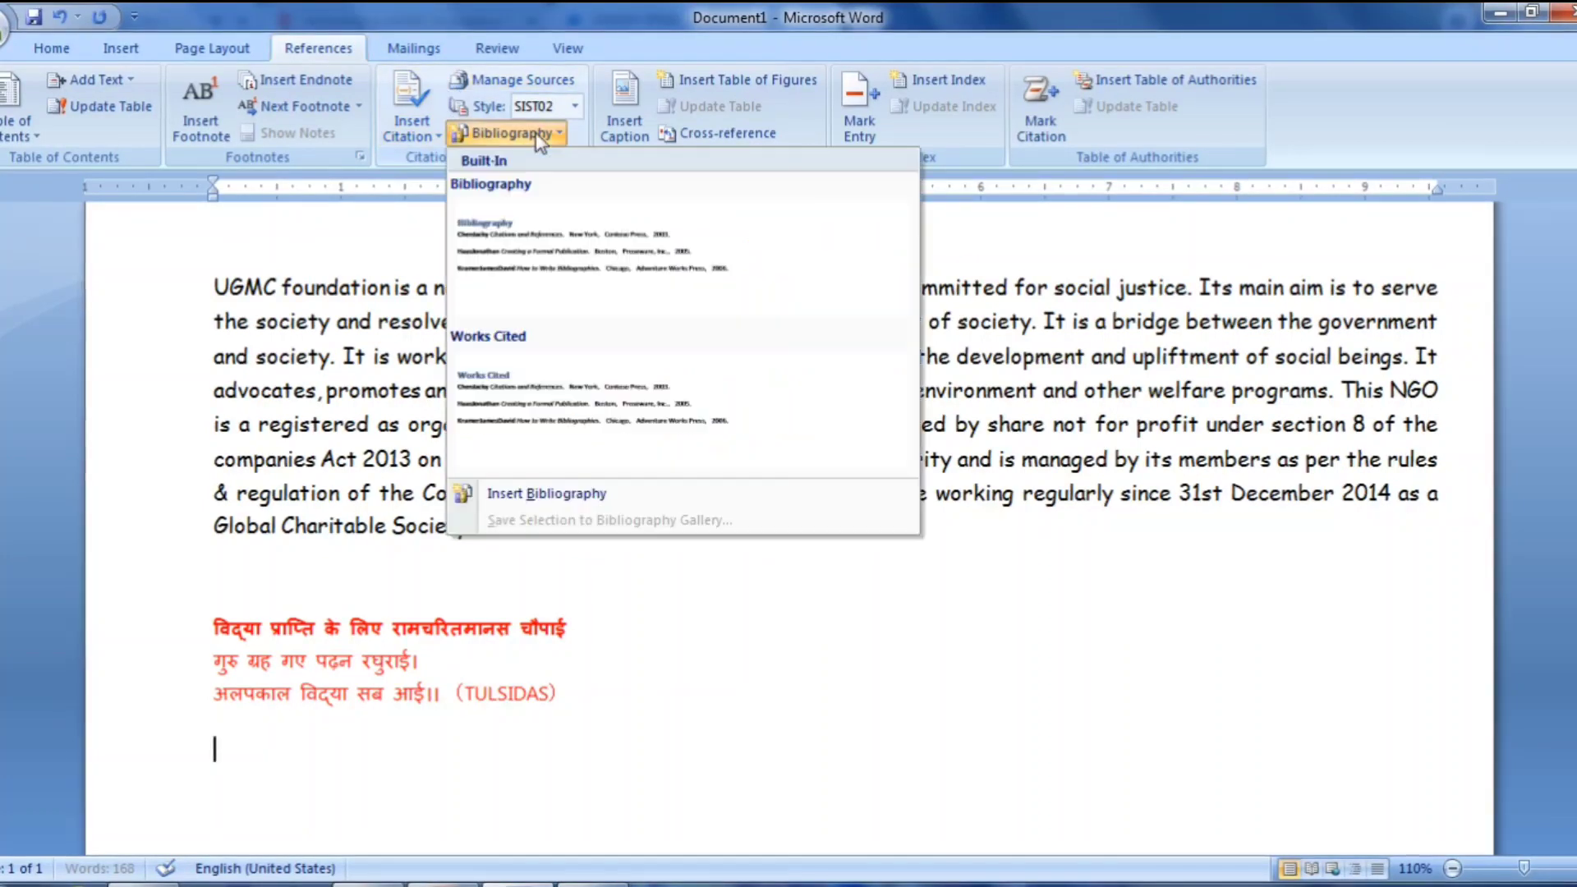
click(567, 259)
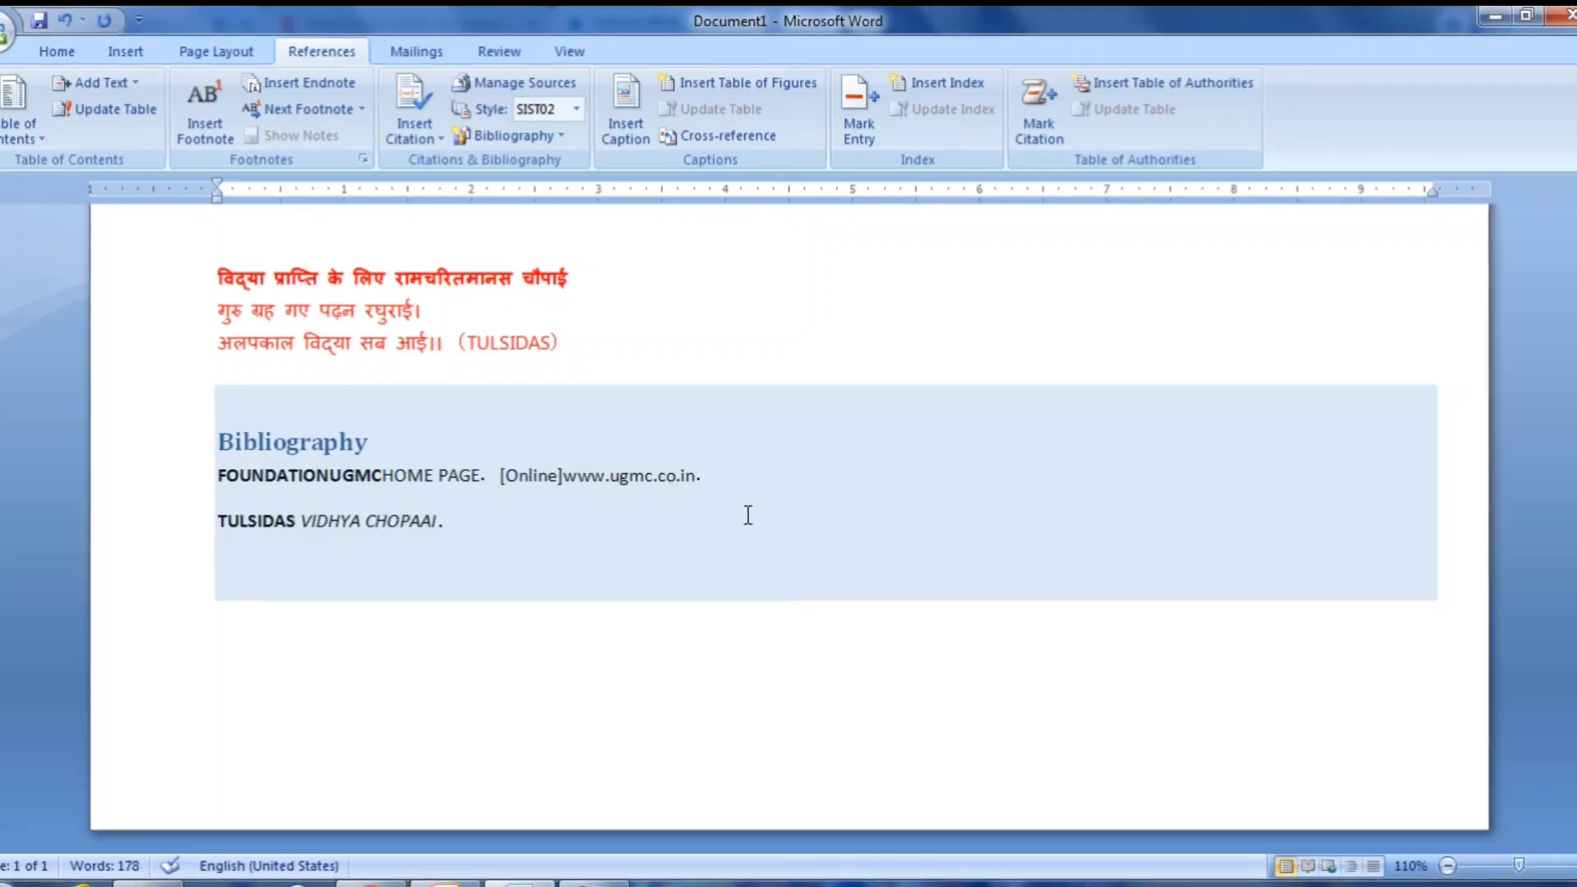
Examine the inserted bibliography's entries and compare them with the citations after the UGMC paragraph and the Hindi verse.
click(424, 645)
click(435, 519)
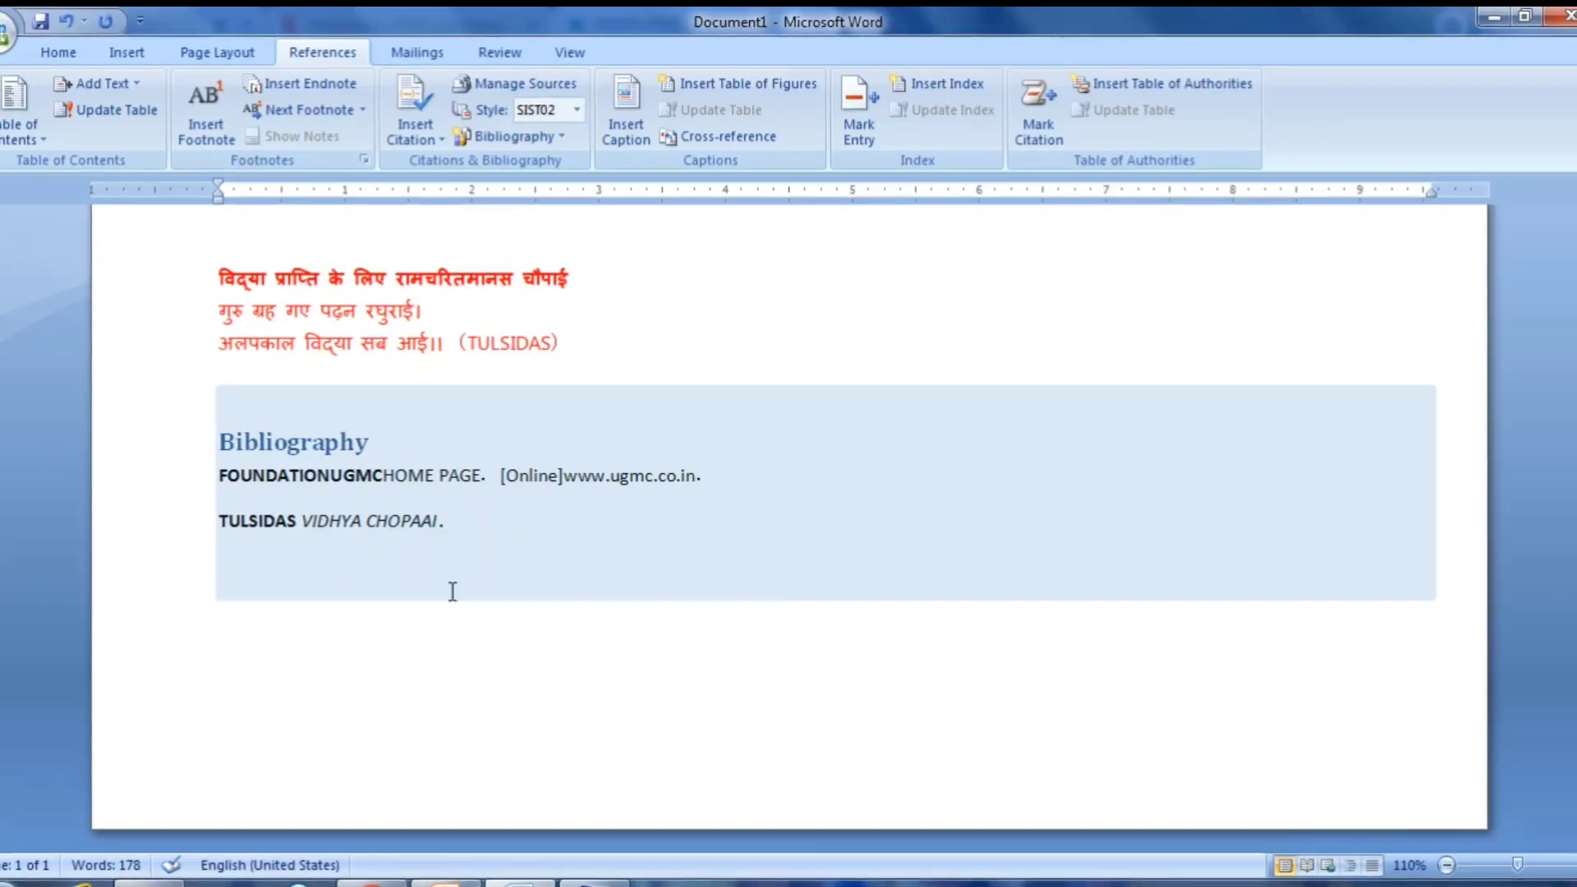
click(475, 707)
scroll(479, 702, up, 5)
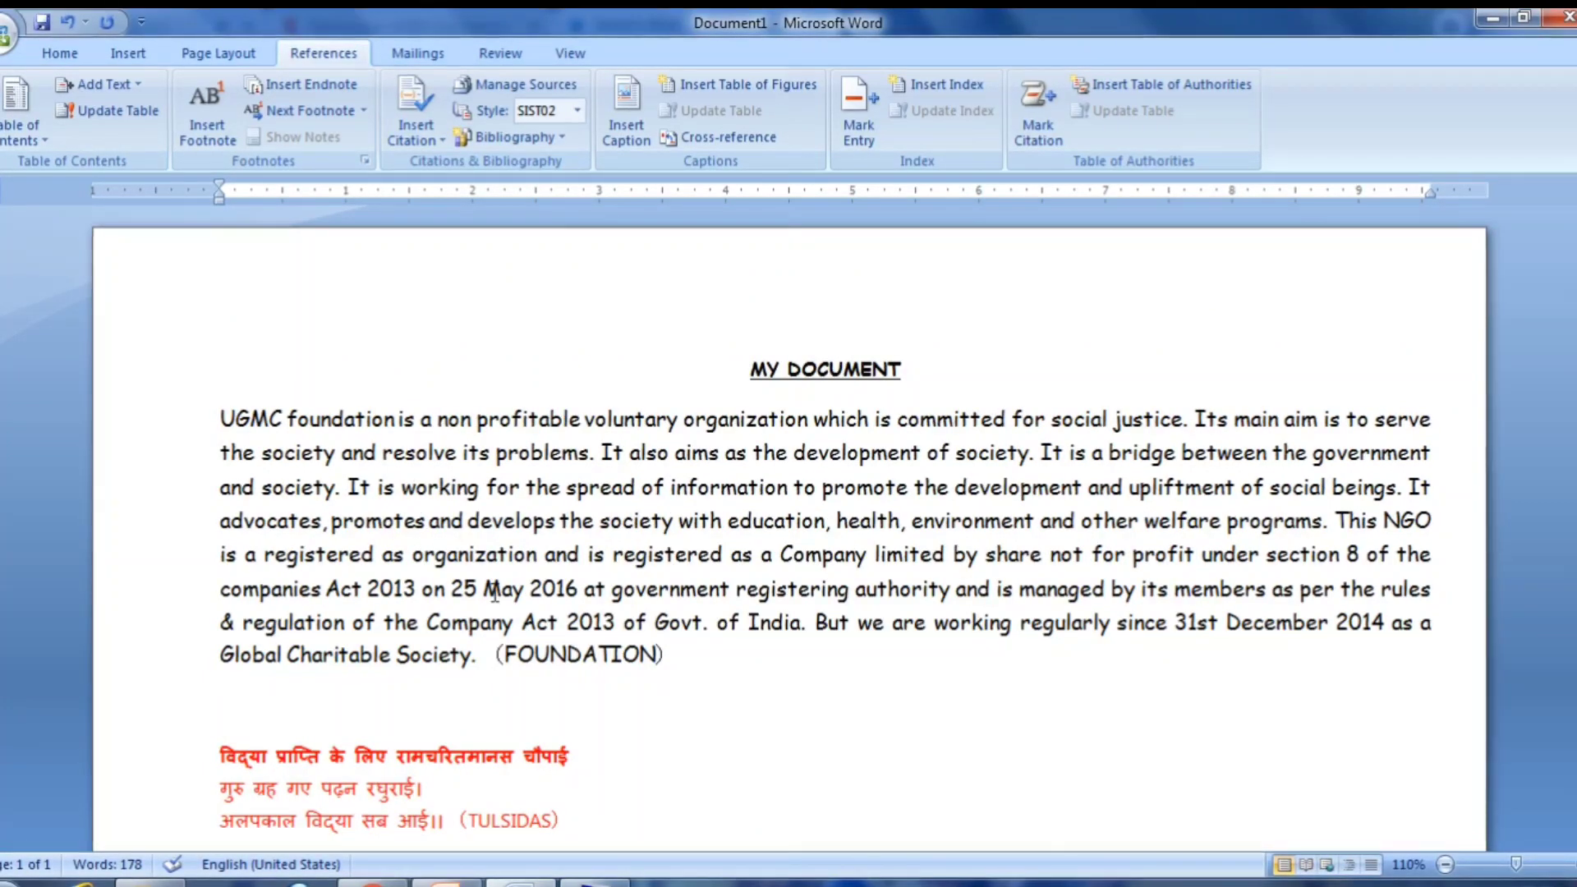
scroll(494, 591, down, 3)
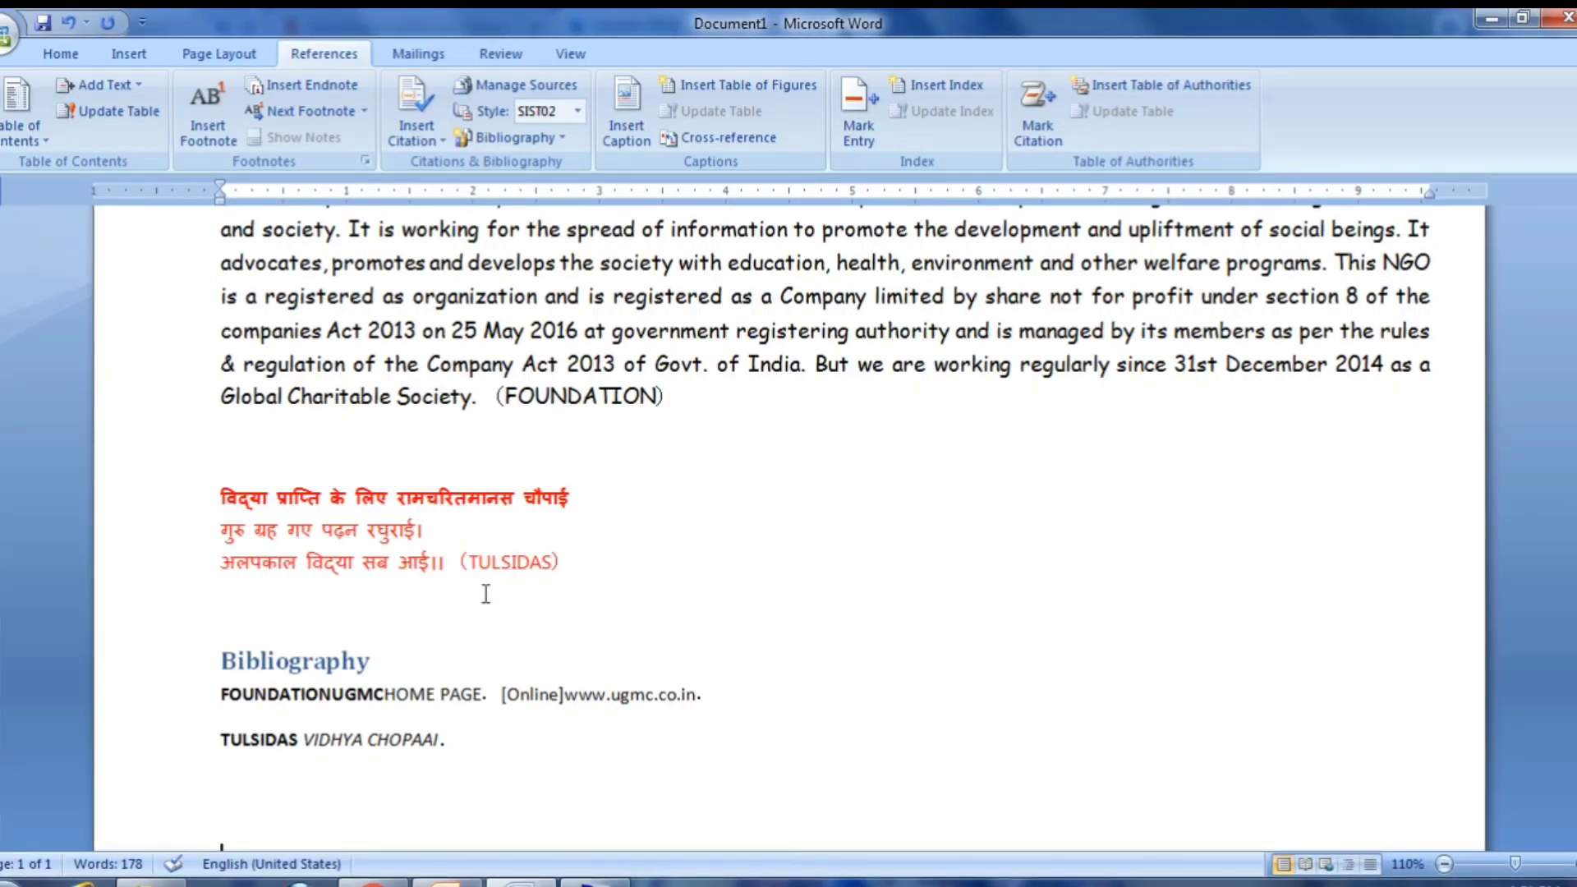
scroll(485, 594, up, 3)
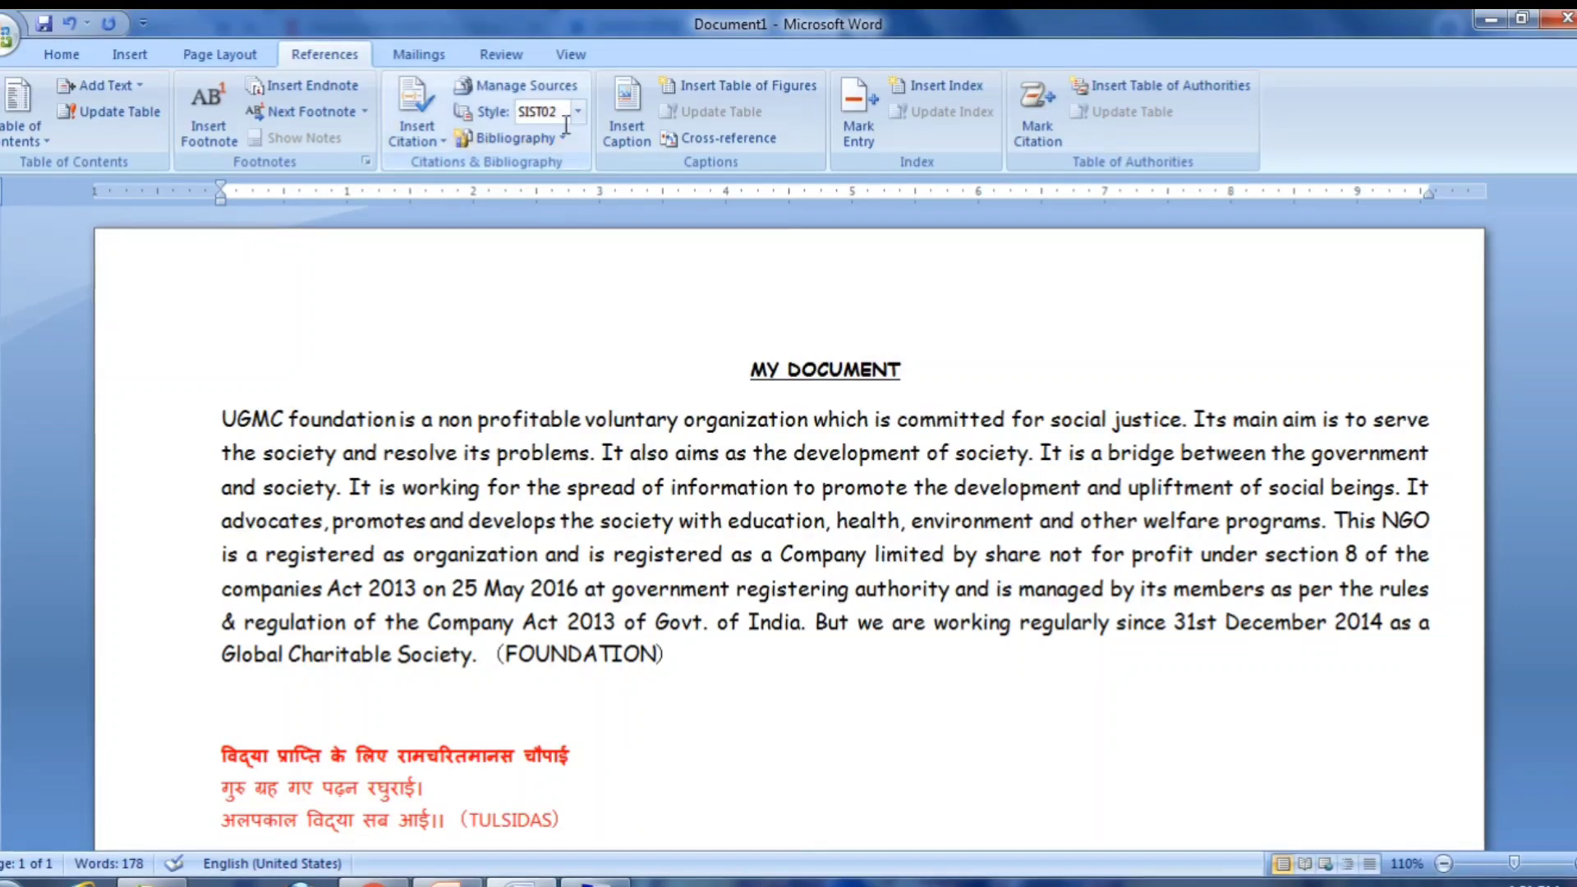
click(578, 113)
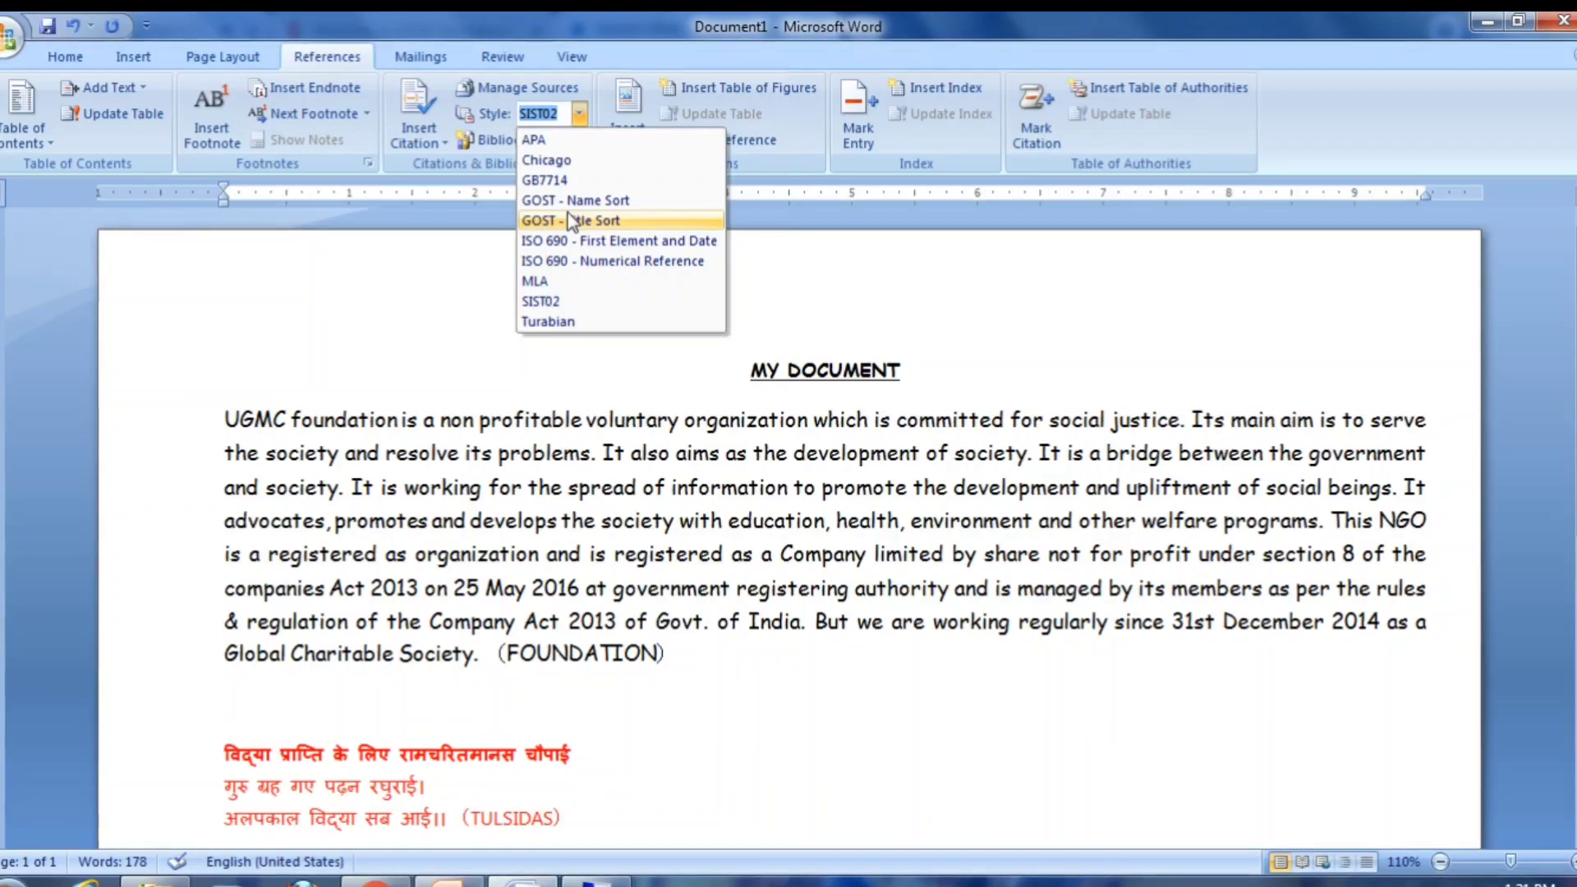
click(712, 472)
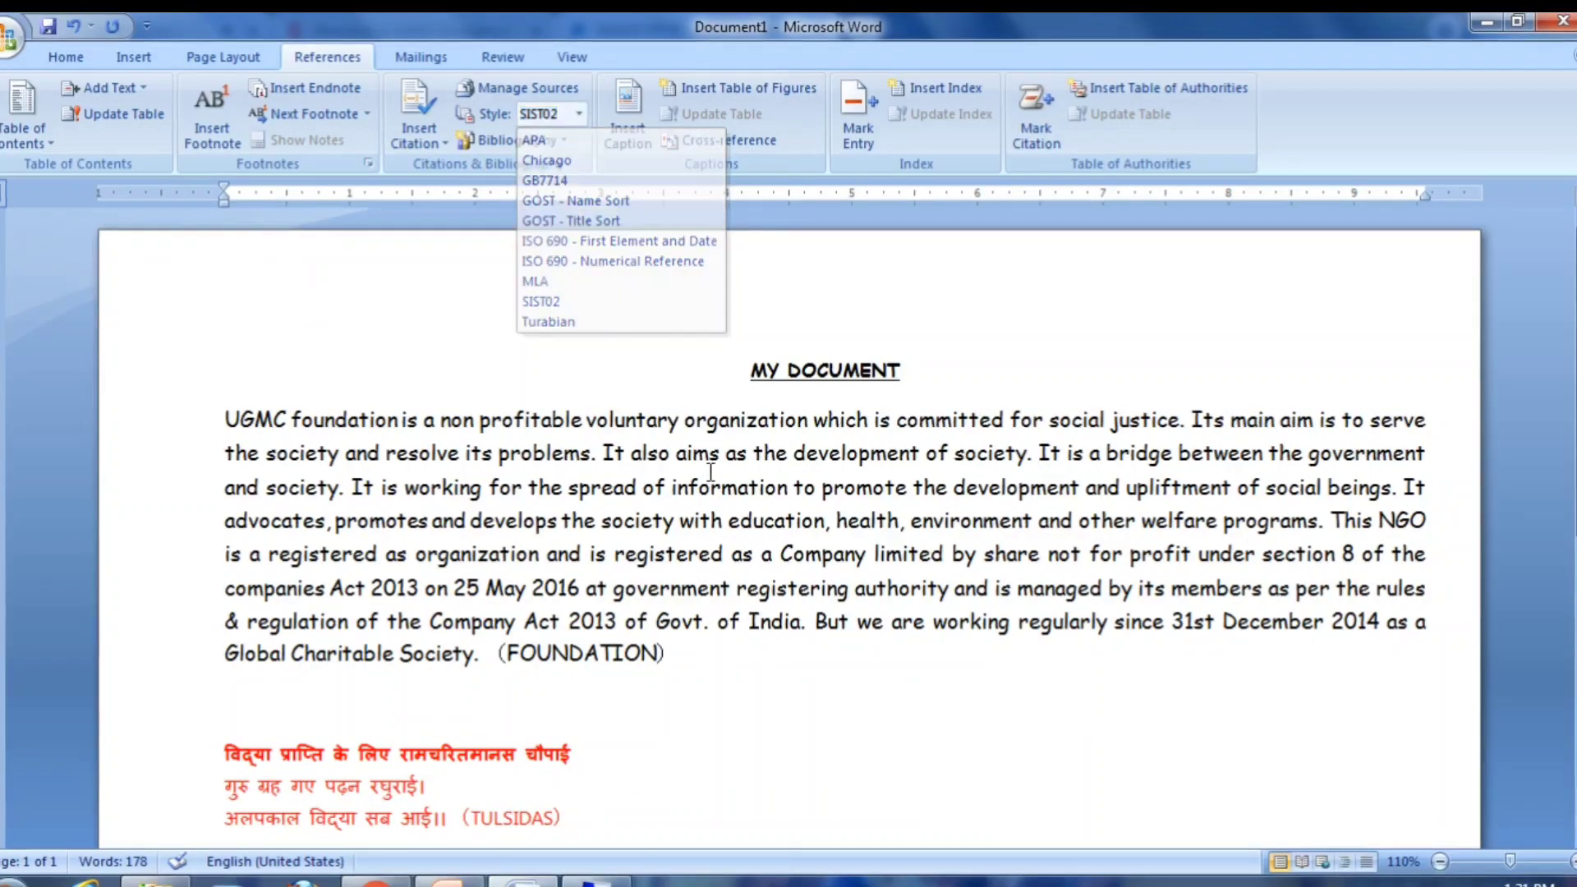
scroll(702, 476, up, 1)
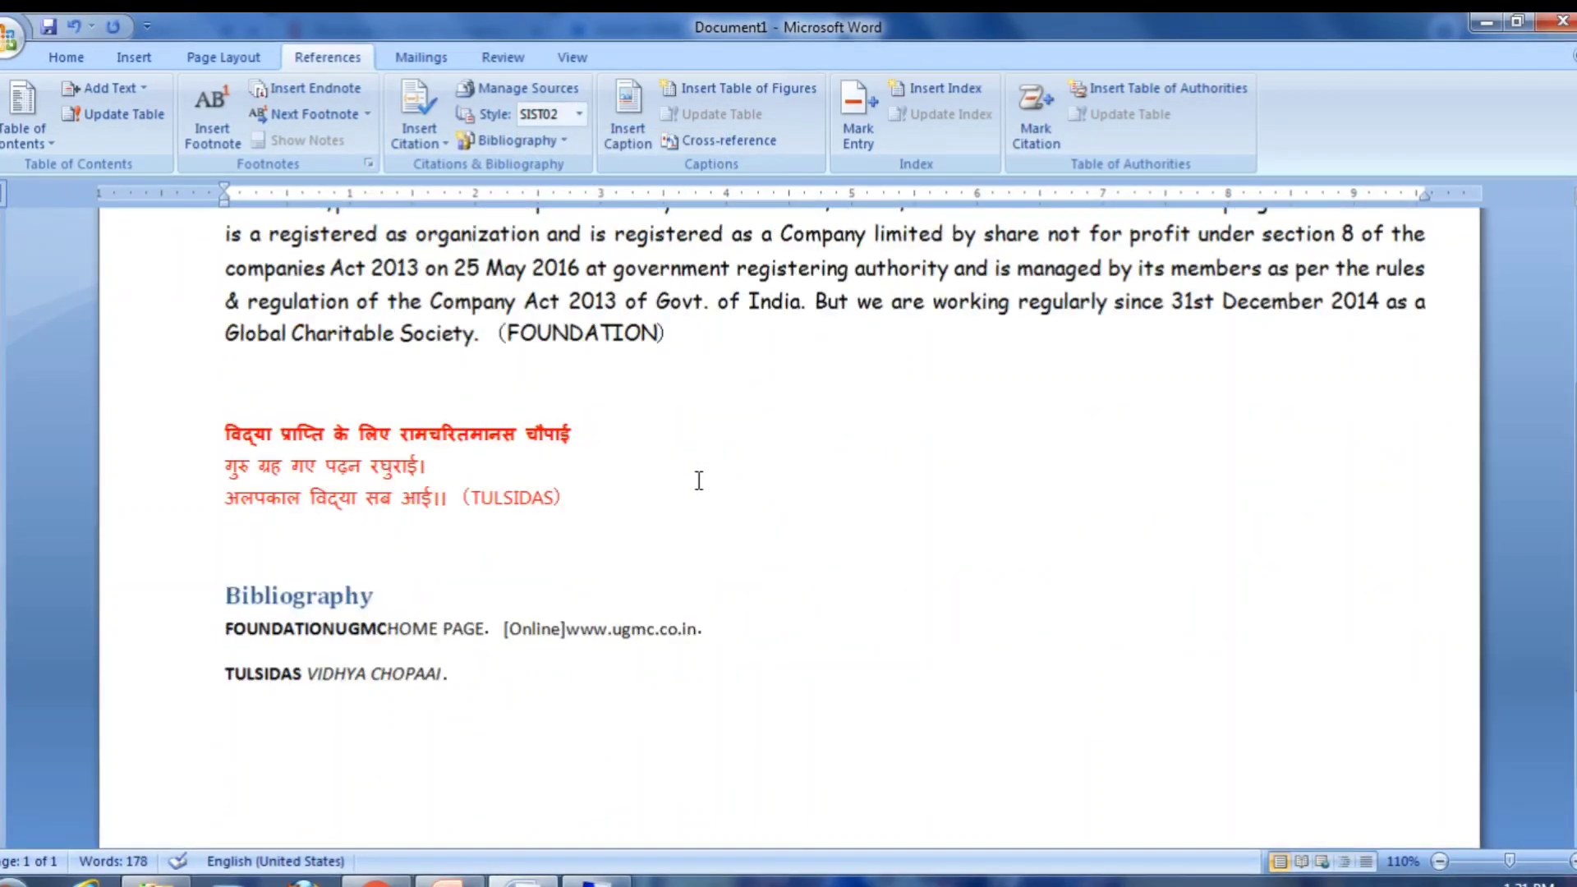
scroll(698, 481, up, 1)
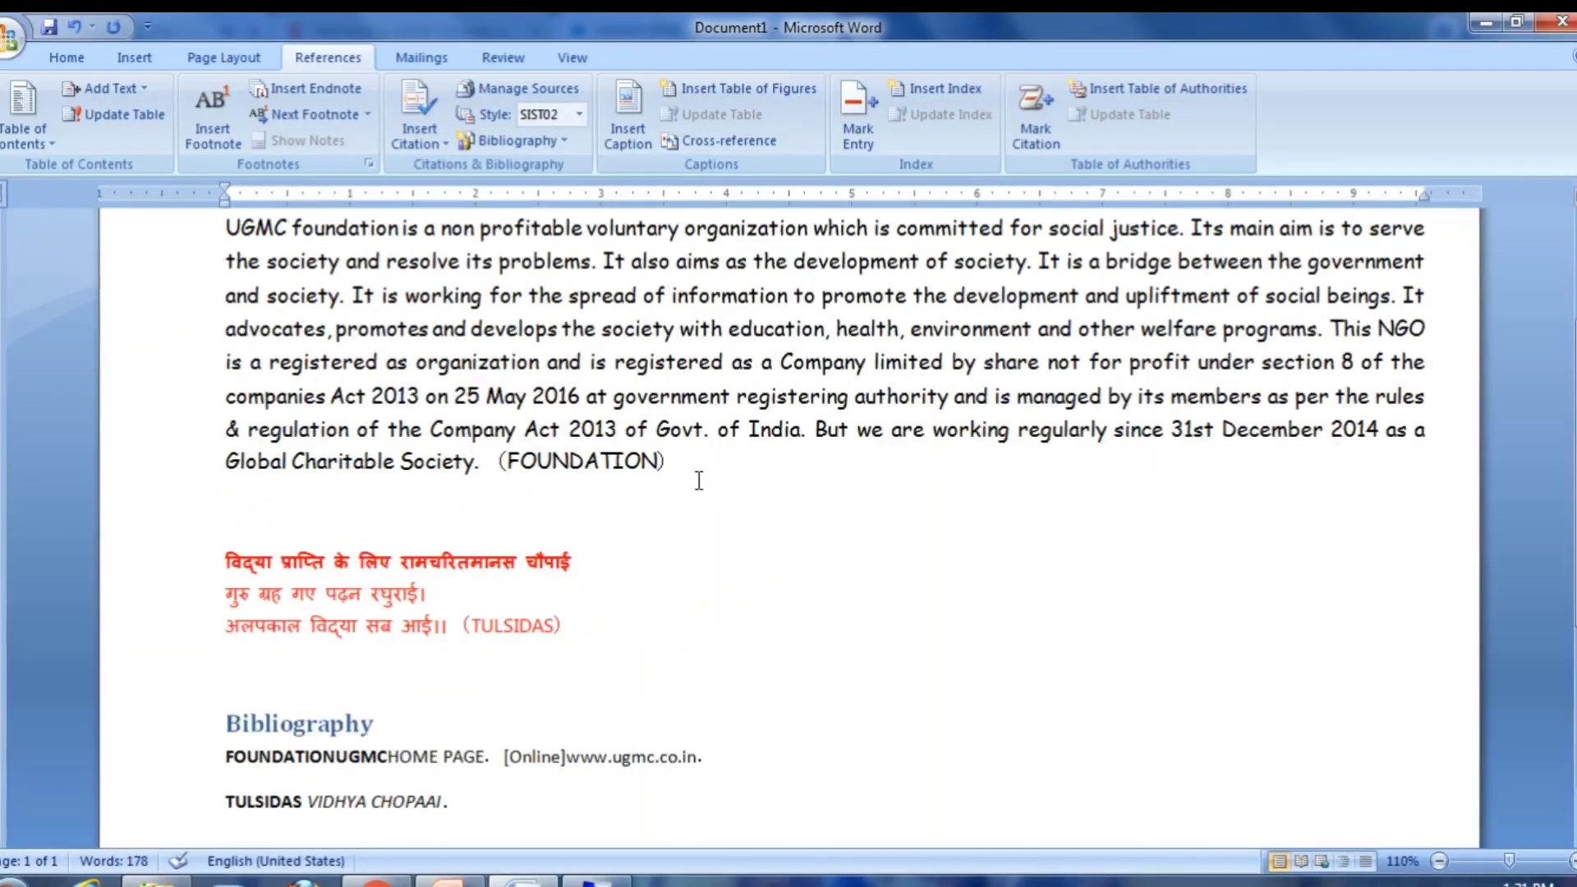
scroll(698, 480, down, 1)
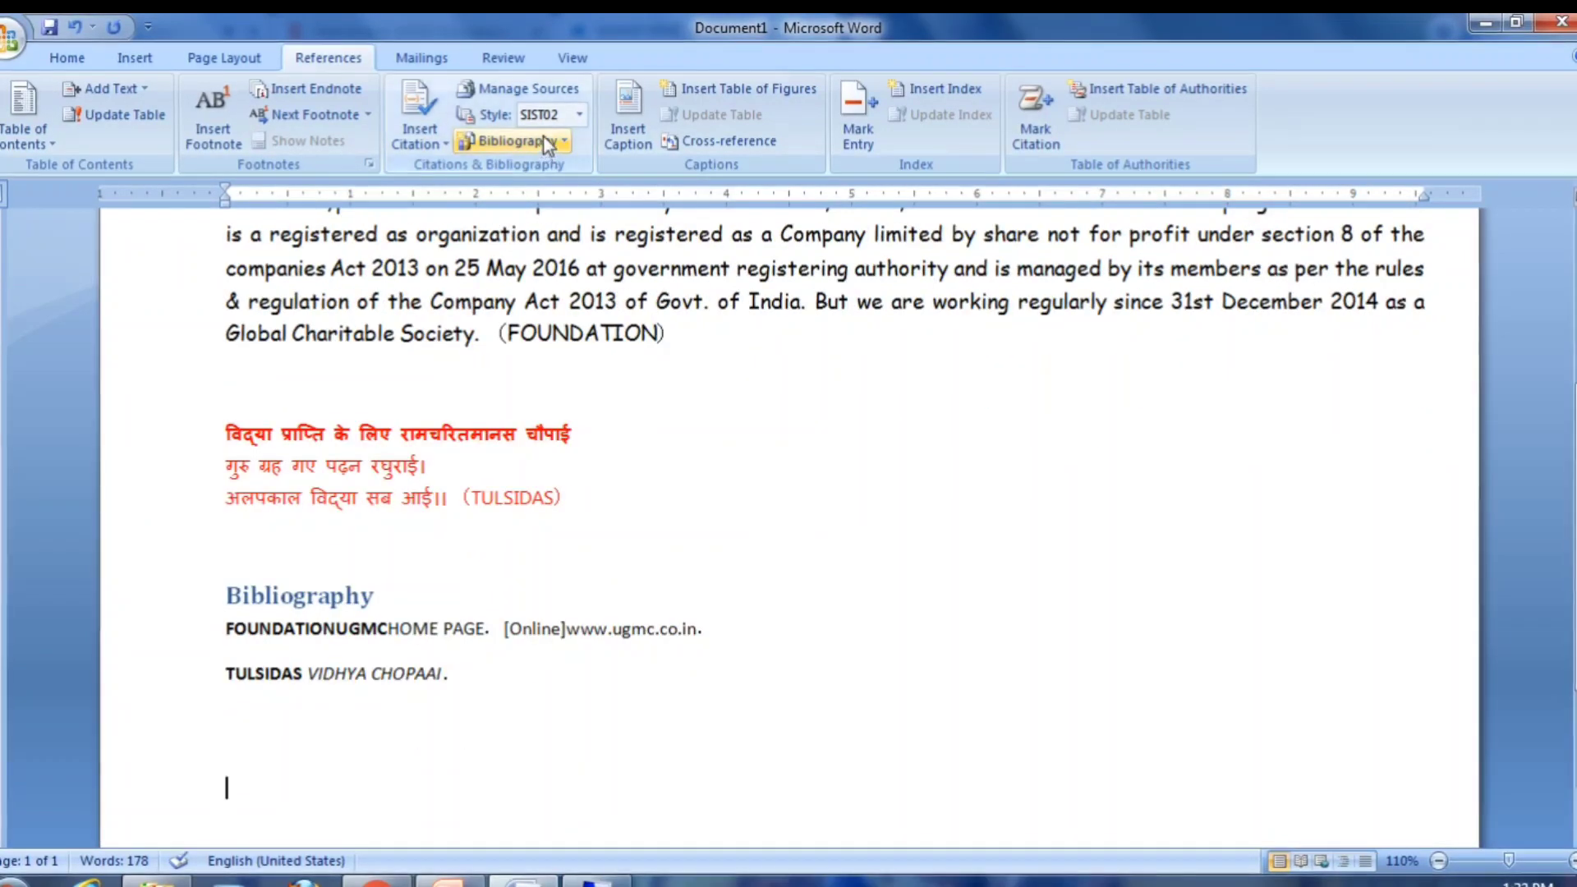
Try the APA and Chicago citation styles on the document's citations and bibliography, and finish with the MLA style.
click(580, 116)
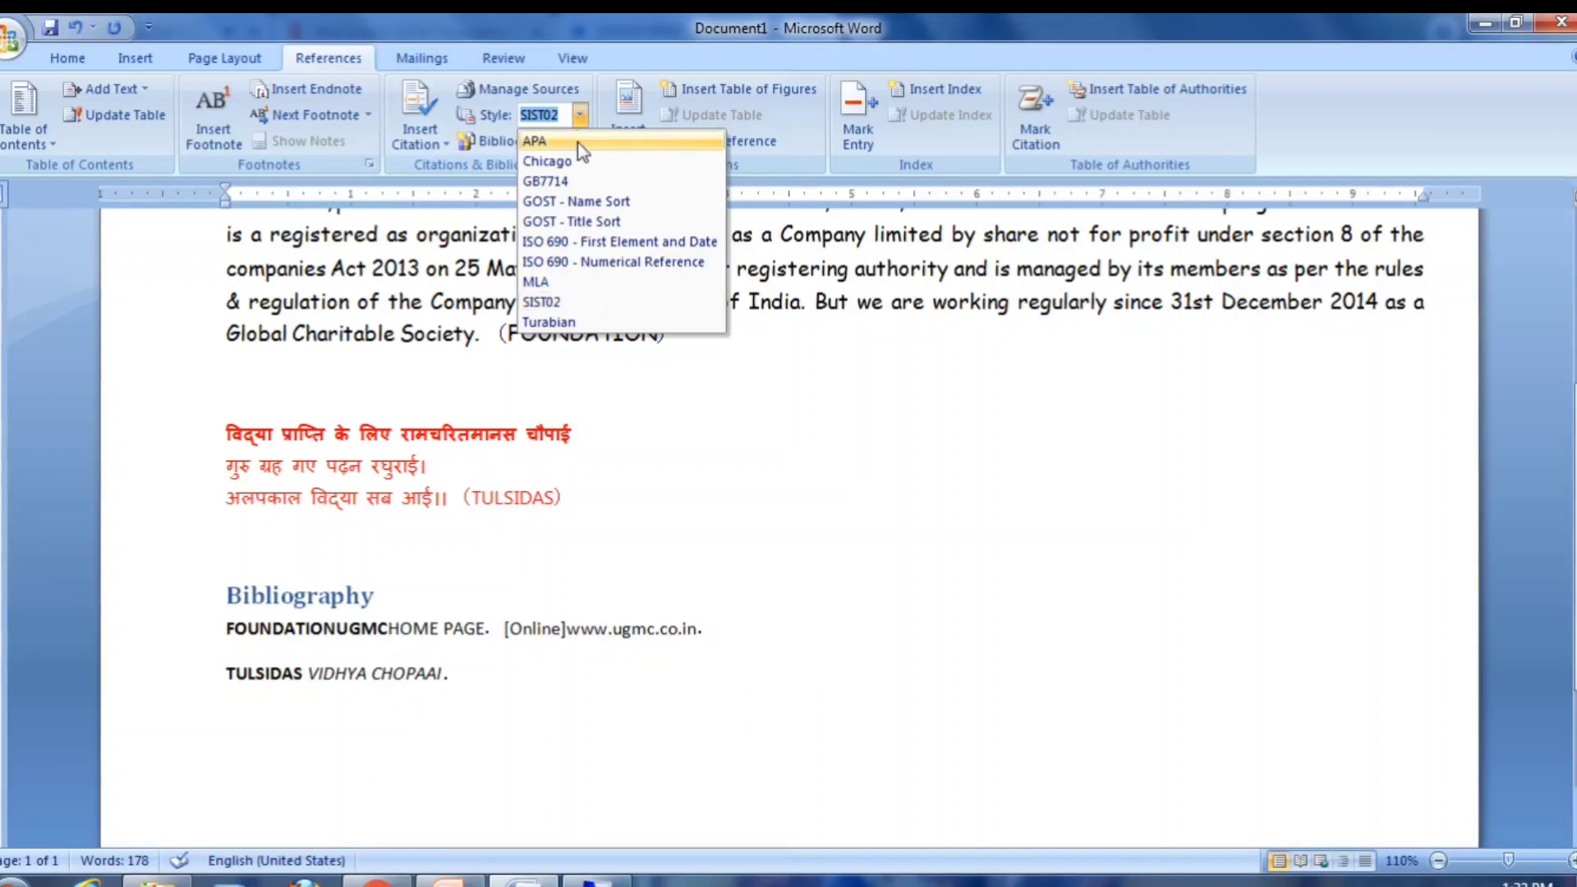
click(578, 142)
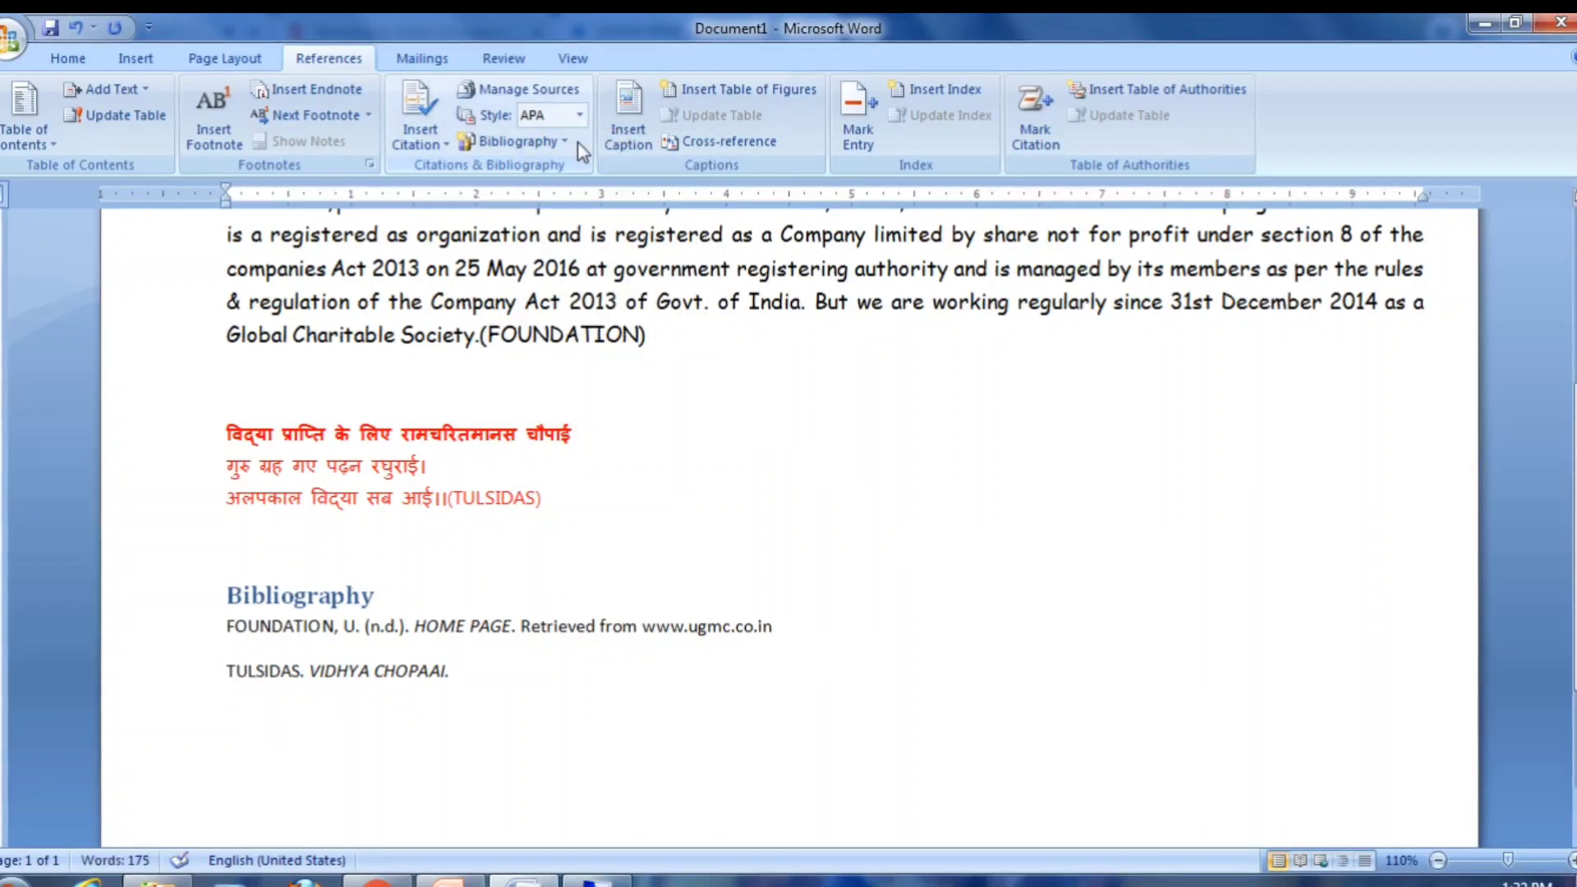
click(580, 115)
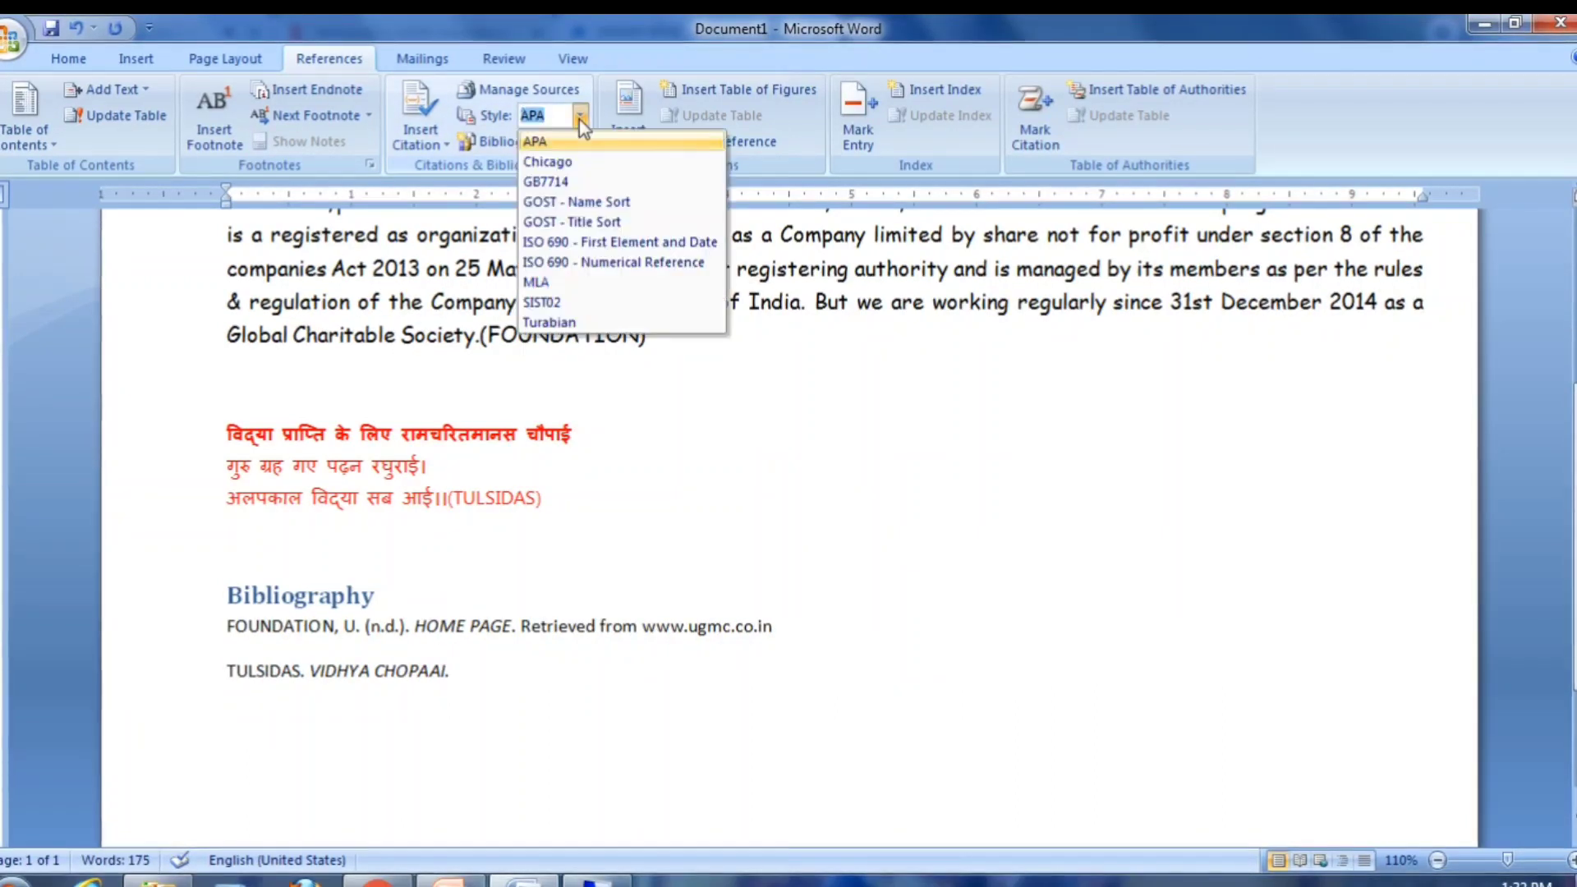
click(580, 163)
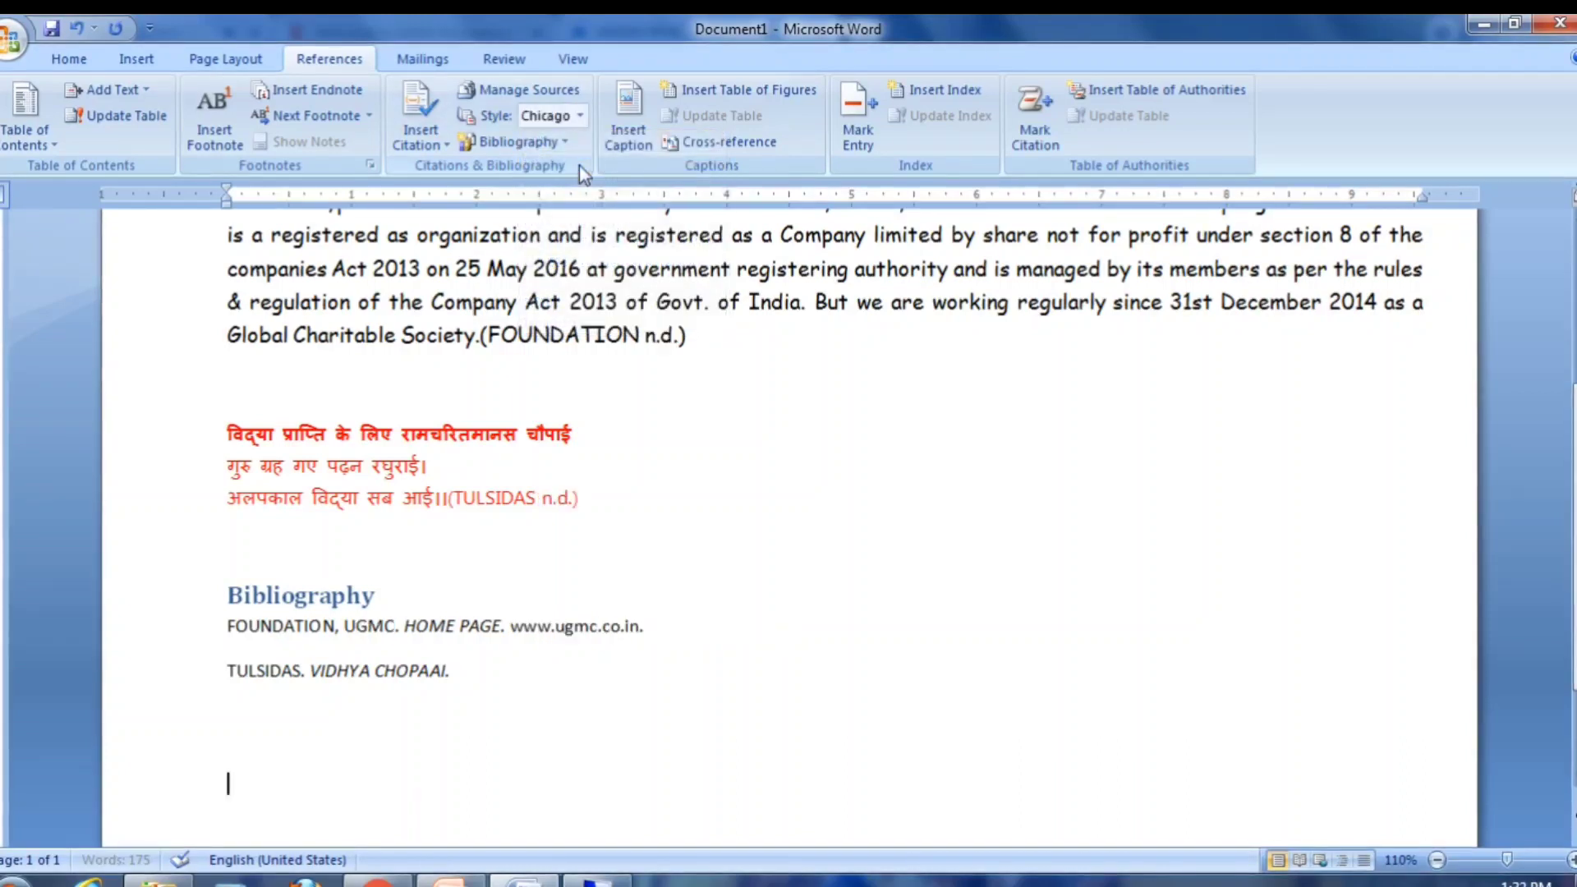
click(579, 115)
click(574, 282)
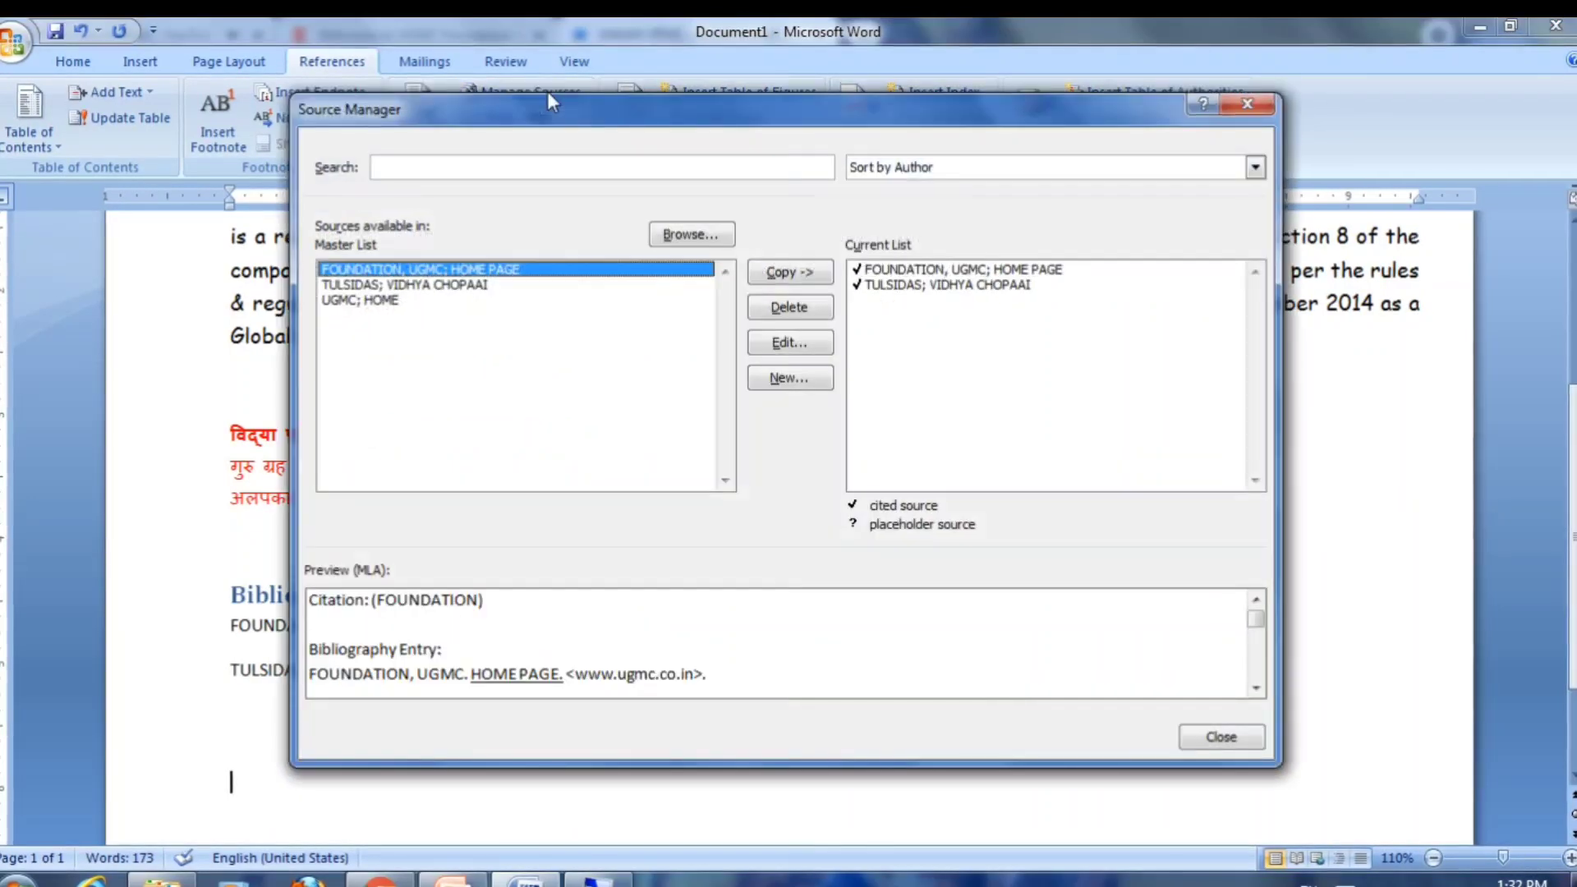
Preview the VIDHYA CHOPAAI source in both the master list and the current list of the Source Manager, and close the dialog.
click(420, 286)
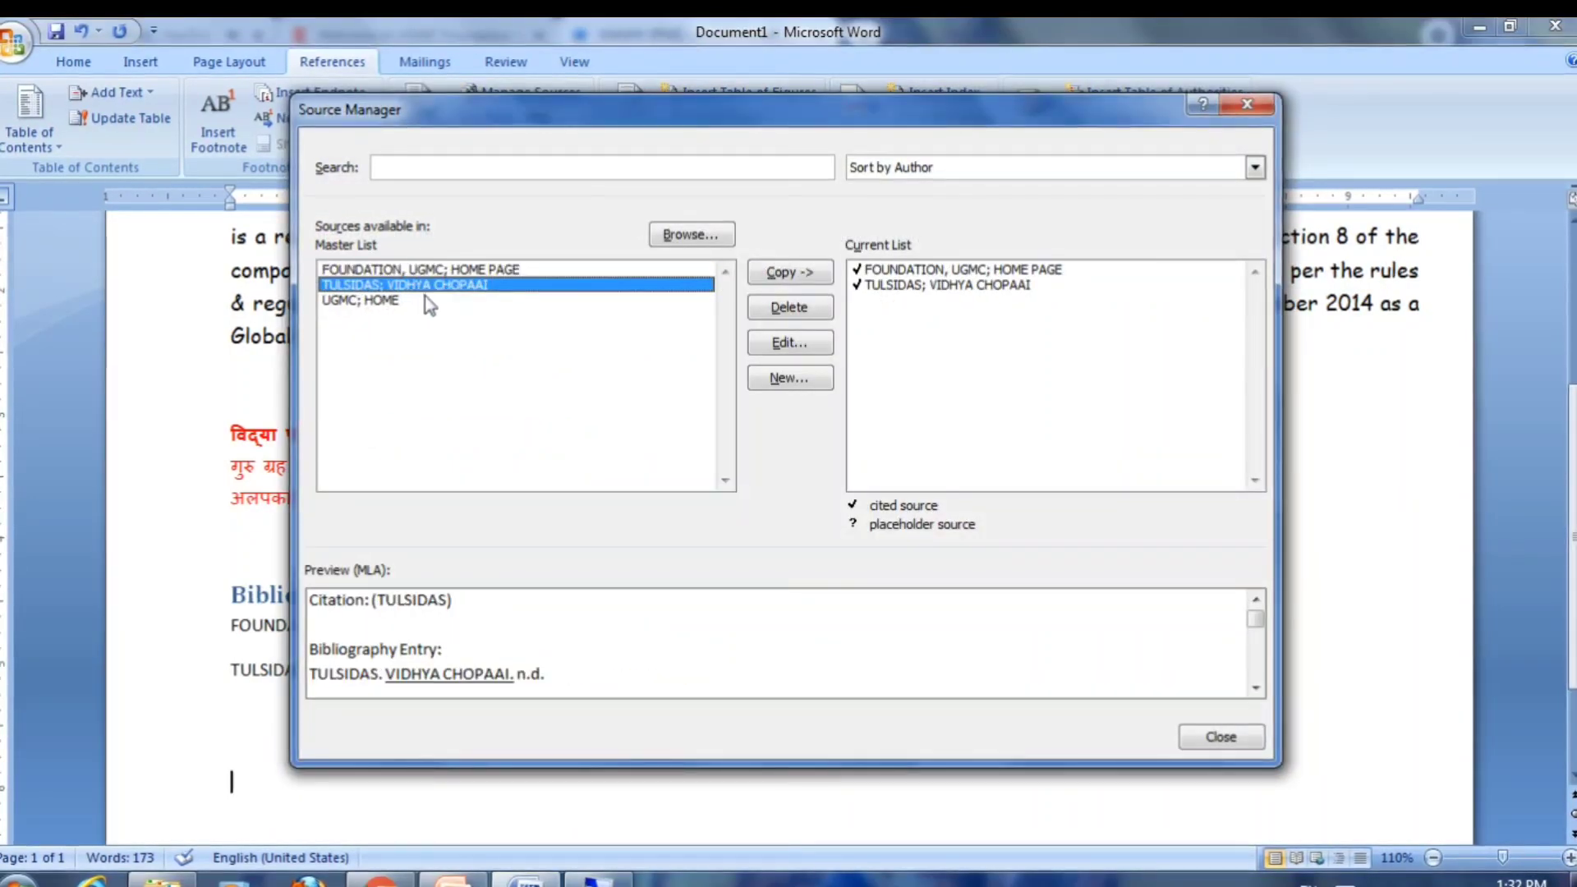
click(906, 286)
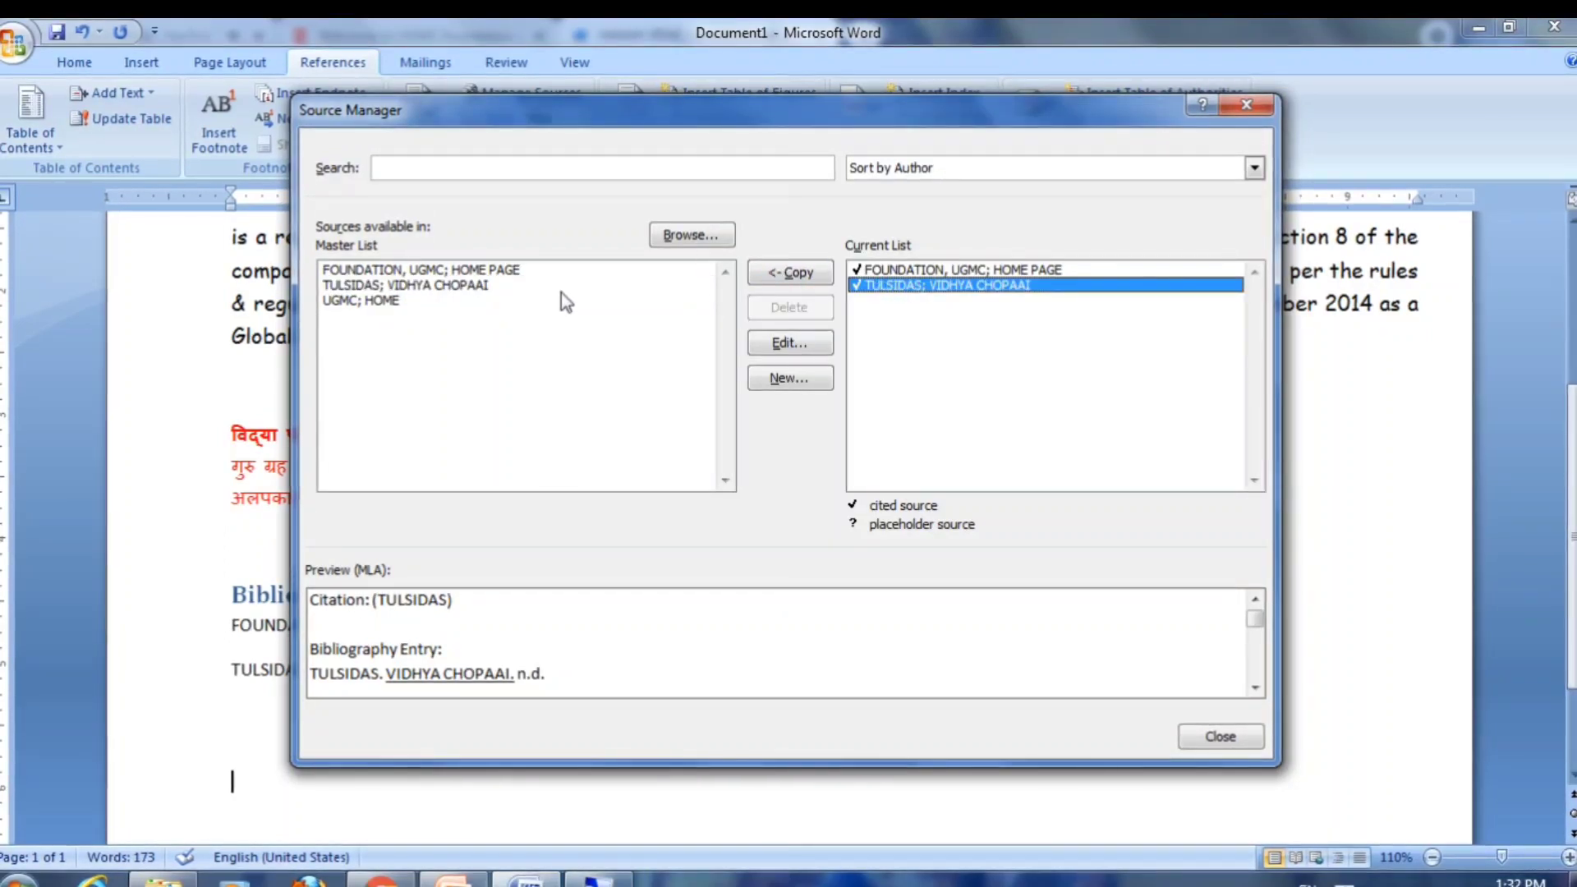
click(1239, 113)
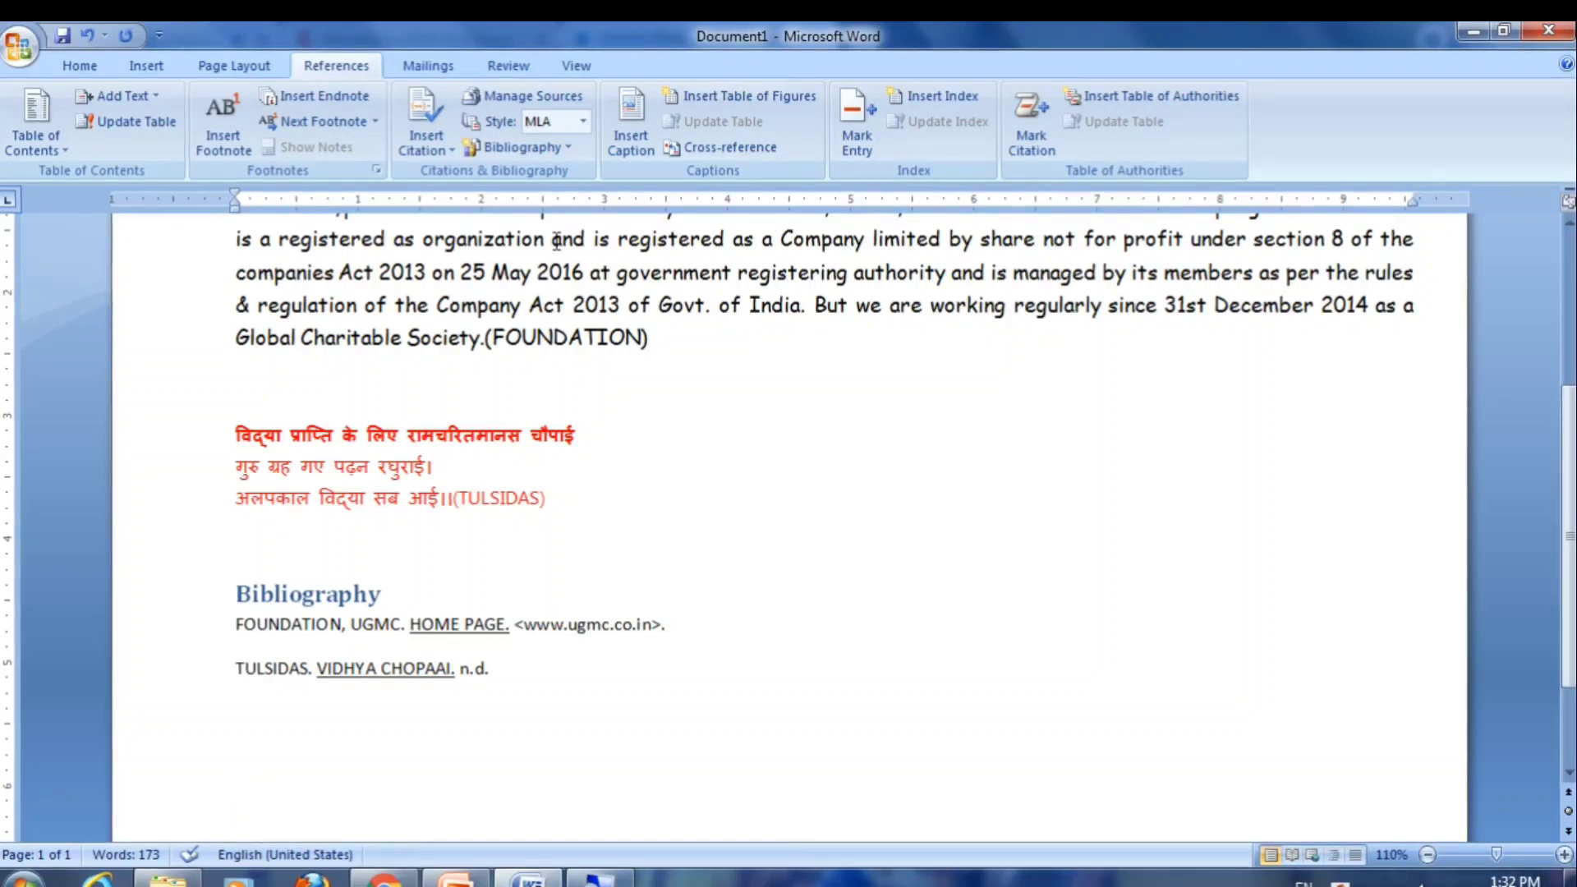
scroll(556, 240, up, 3)
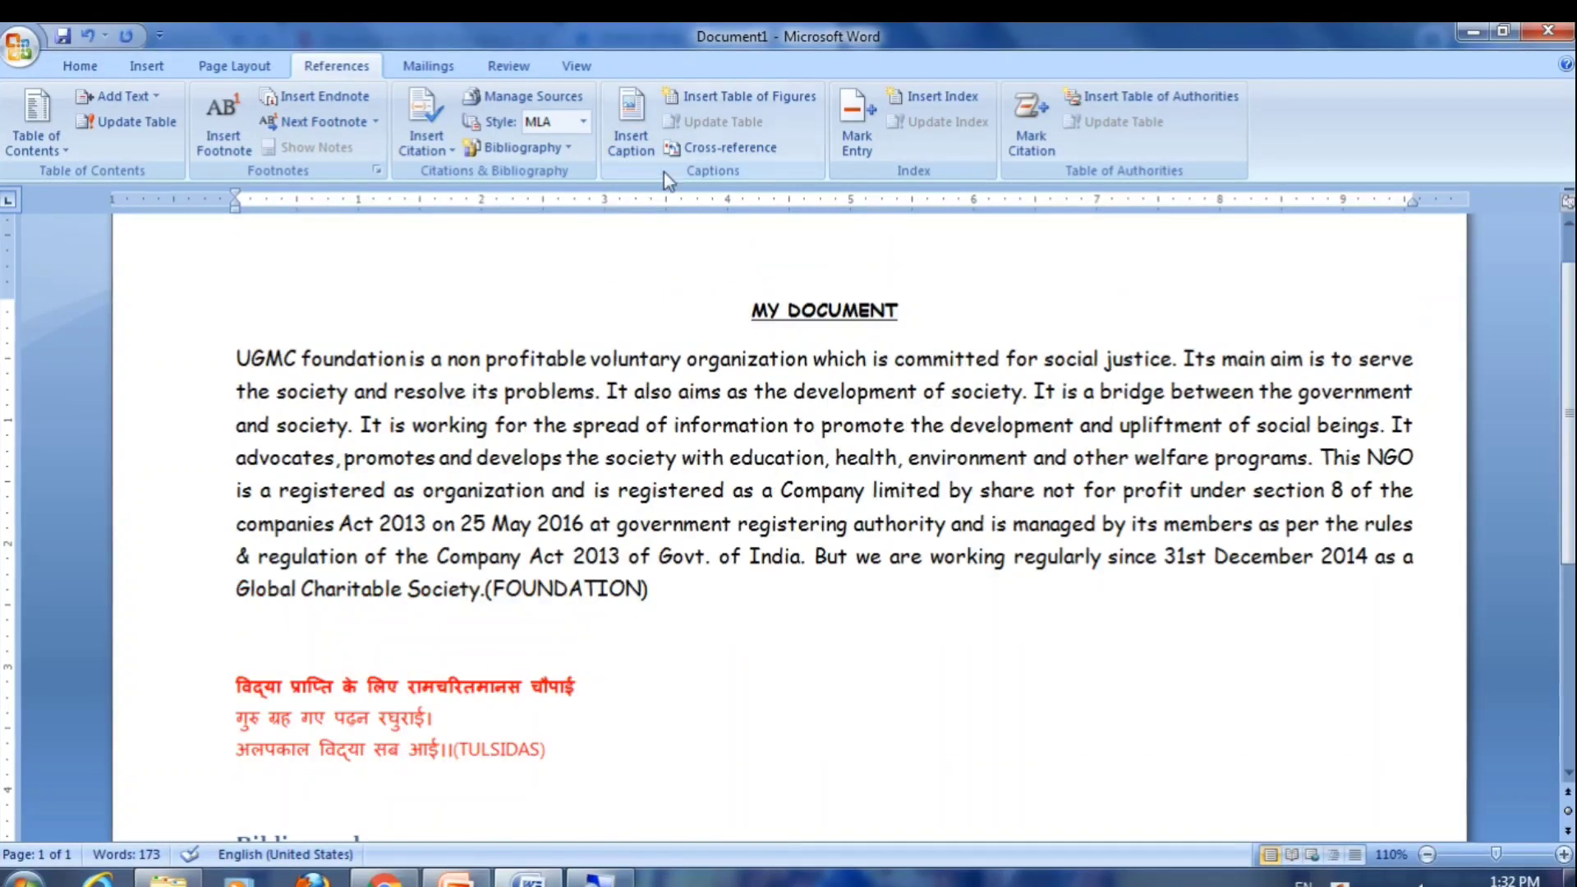
scroll(664, 171, up, 3)
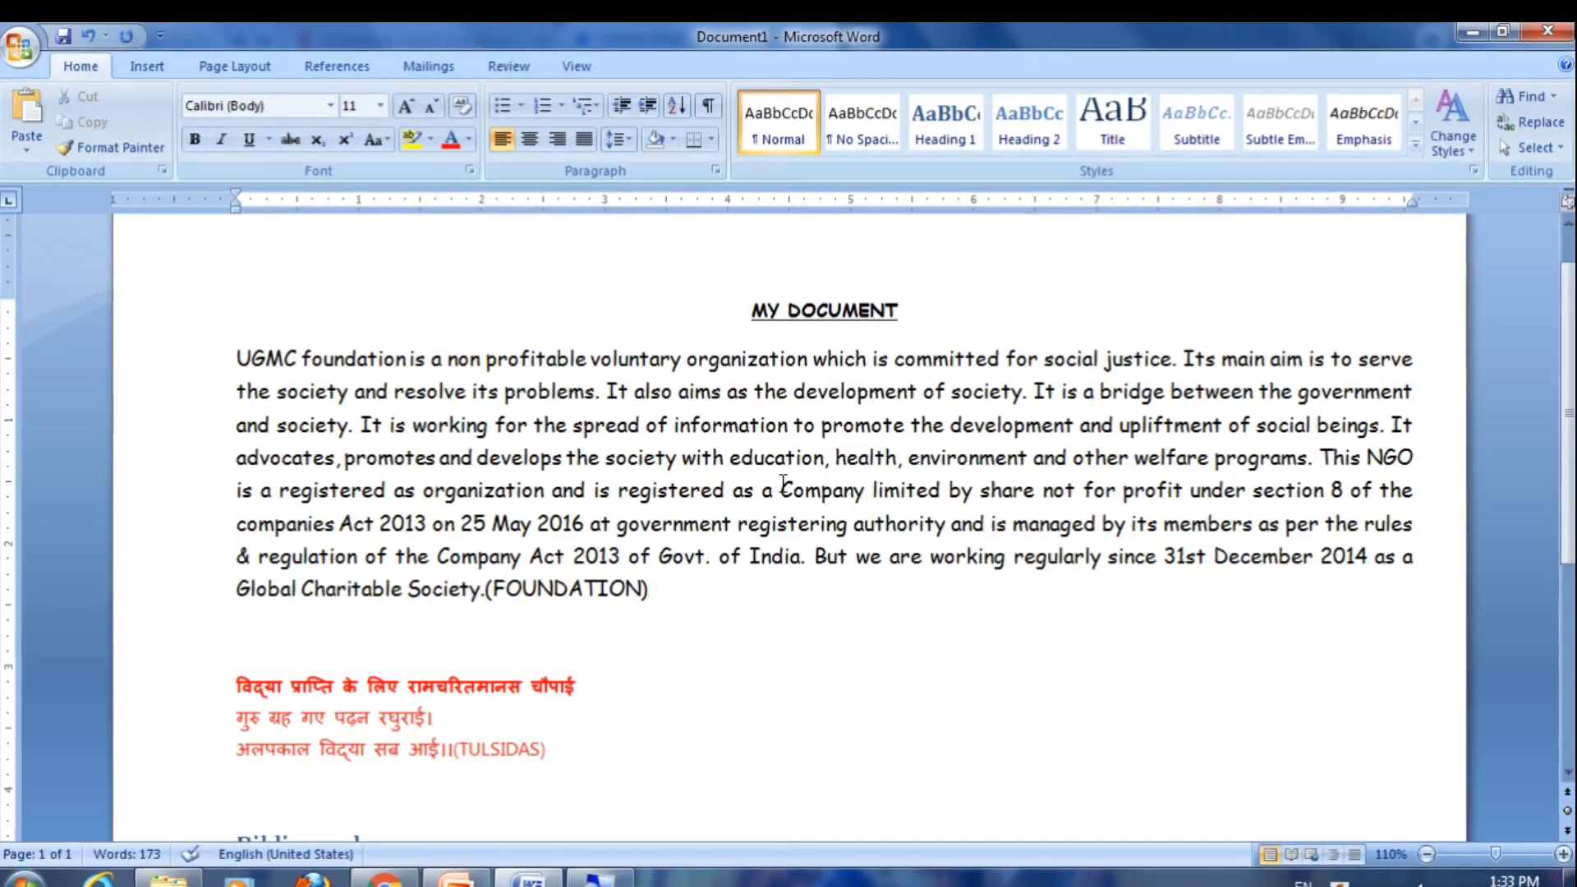